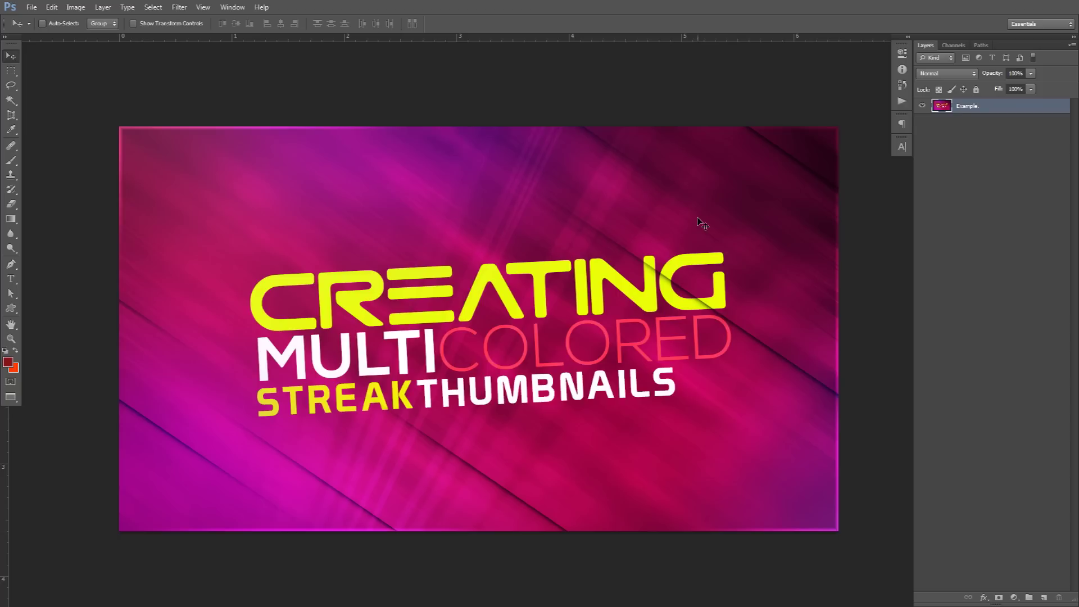
# Step: Hide the Example layer and fill a new layer with dark red 861414
pyautogui.click(923, 106)
pyautogui.moveTo(944, 107); pyautogui.dragTo(1044, 597)
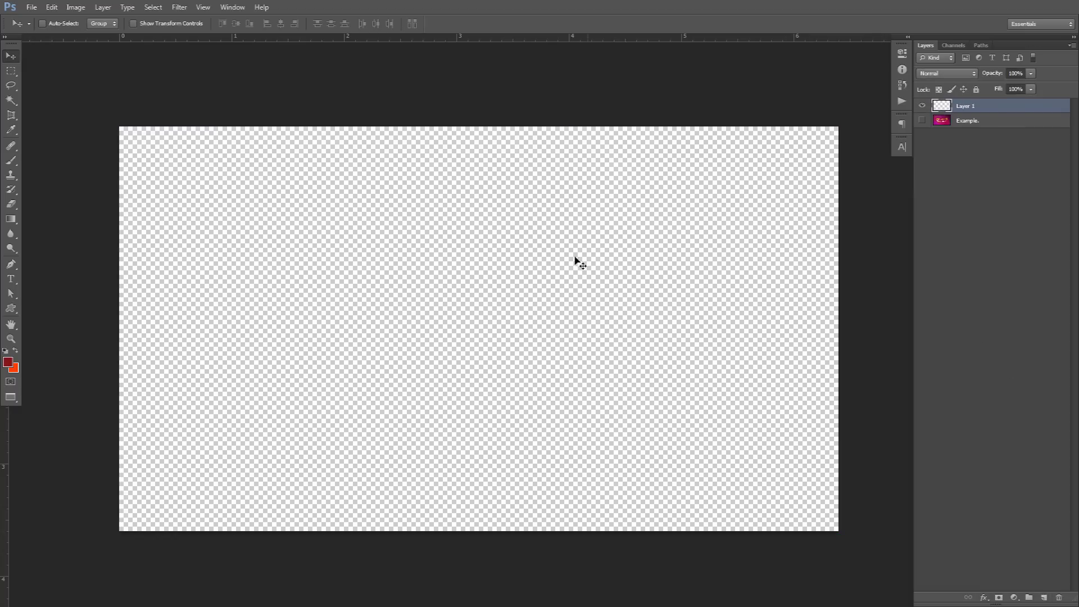
pyautogui.click(7, 363)
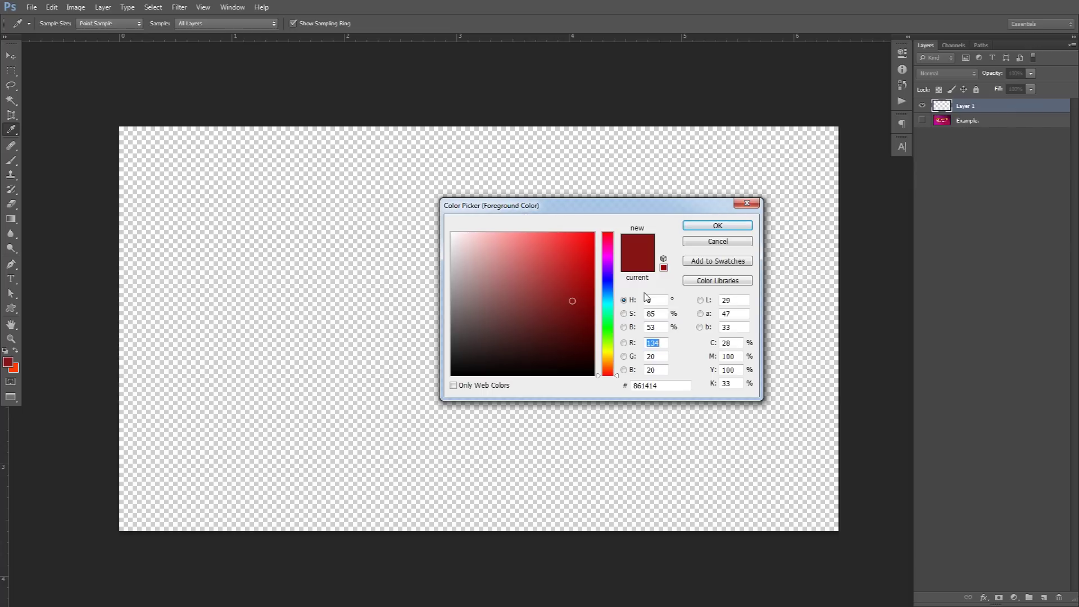
pyautogui.press('Return')
pyautogui.press('v')
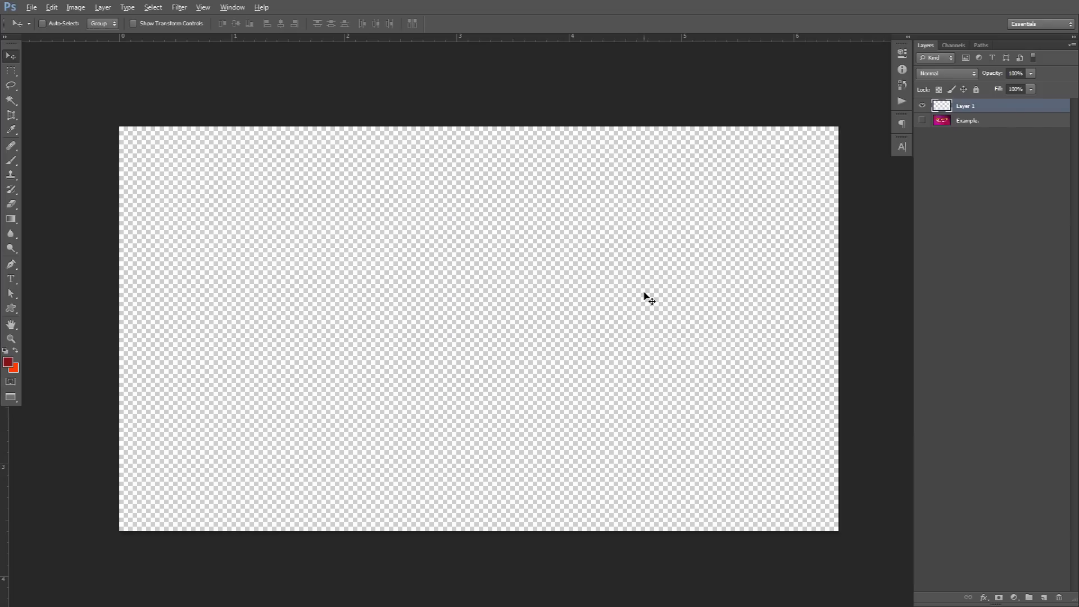
pyautogui.hotkey('alt', 'BackSpace')
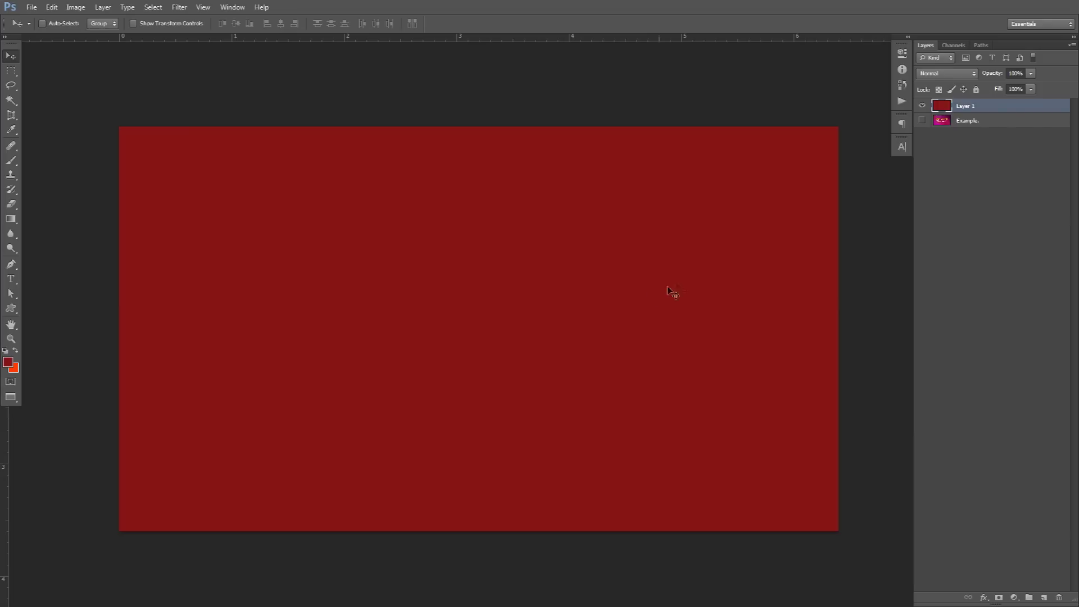
# Step: Add another empty layer above the red one and set up a soft round brush of about 820 px
pyautogui.hotkey('ctrl', 'shift', 'n')
pyautogui.press('Return')
pyautogui.press('b')
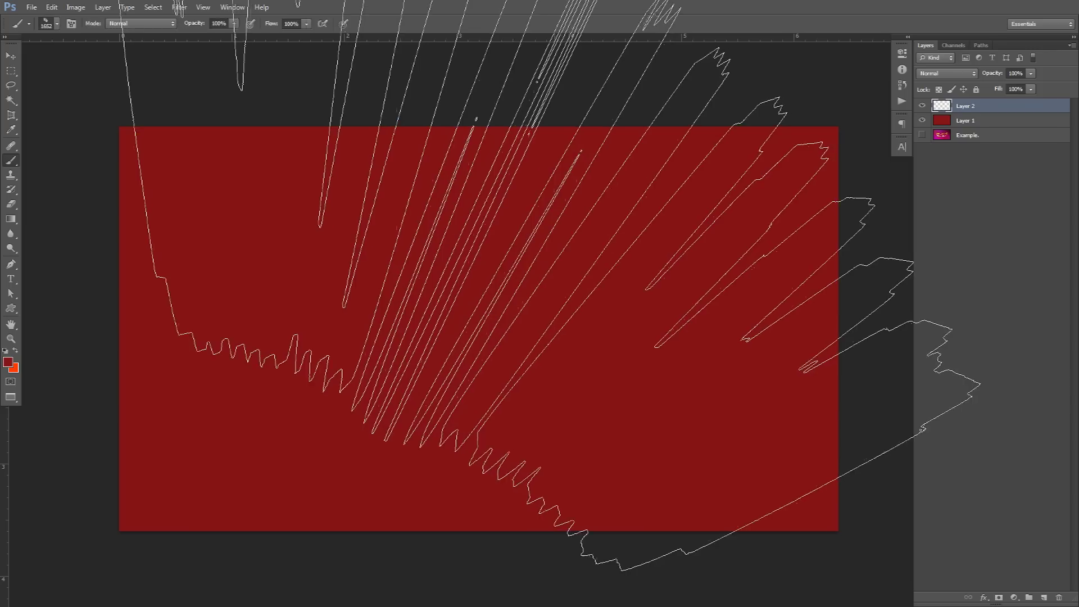
pyautogui.rightClick(523, 239)
pyautogui.click(538, 312)
pyautogui.click(552, 210)
pyautogui.moveTo(368, 215)
pyautogui.mouseDown()
pyautogui.moveTo(236, 215)
pyautogui.moveTo(327, 208)
pyautogui.mouseUp()
# Step: Paint soft white along the left side and bottom edge of the new layer and set its blend mode to Overlay
pyautogui.click(8, 362)
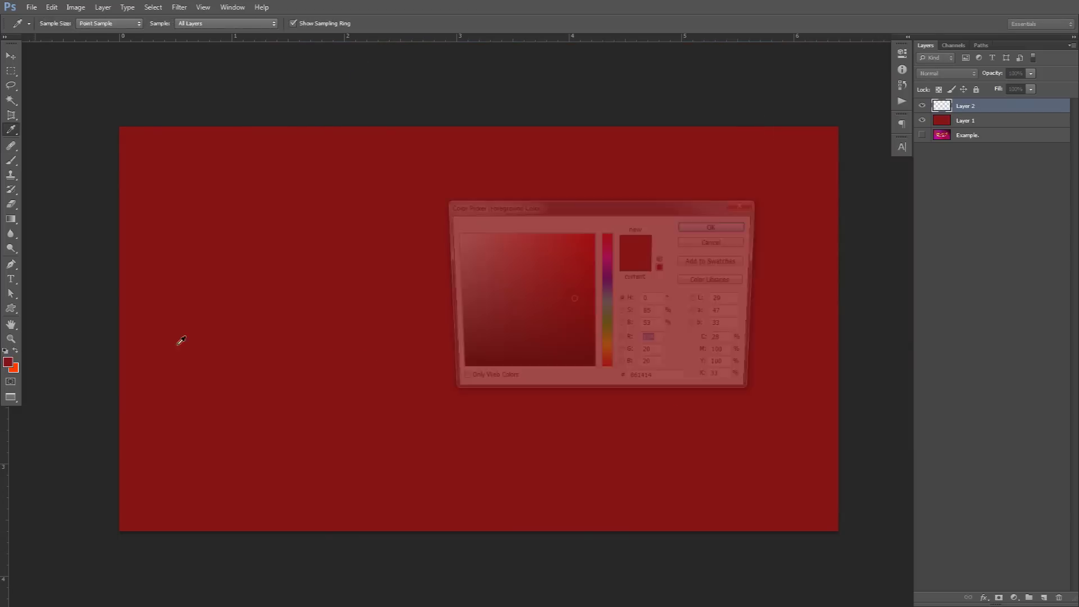
pyautogui.click(453, 234)
pyautogui.click(708, 226)
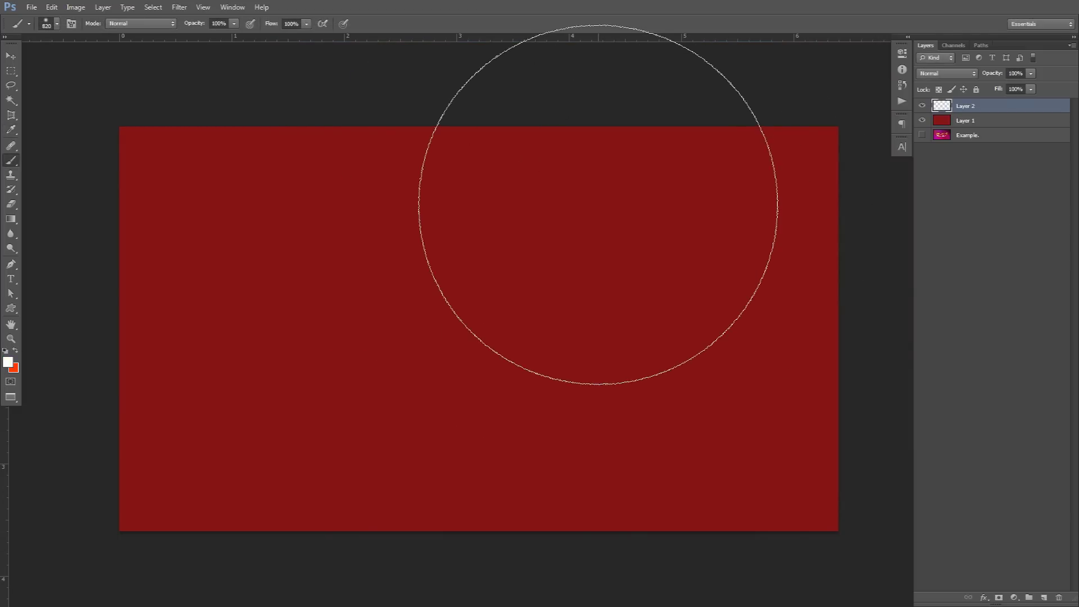
pyautogui.moveTo(325, 132)
pyautogui.mouseDown()
pyautogui.moveTo(215, 168)
pyautogui.moveTo(124, 359)
pyautogui.moveTo(168, 484)
pyautogui.moveTo(298, 564)
pyautogui.moveTo(480, 605)
pyautogui.moveTo(787, 597)
pyautogui.moveTo(858, 410)
pyautogui.mouseUp()
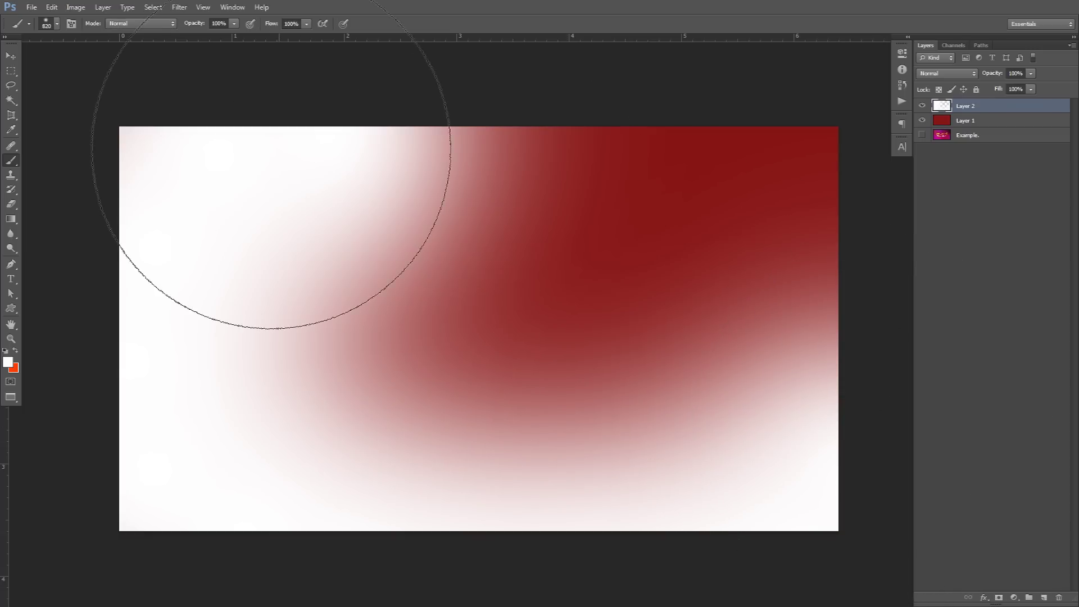
pyautogui.hotkey('ctrl', 'z')
pyautogui.moveTo(205, 600)
pyautogui.mouseDown()
pyautogui.moveTo(636, 601)
pyautogui.moveTo(796, 535)
pyautogui.moveTo(857, 421)
pyautogui.moveTo(831, 421)
pyautogui.mouseUp()
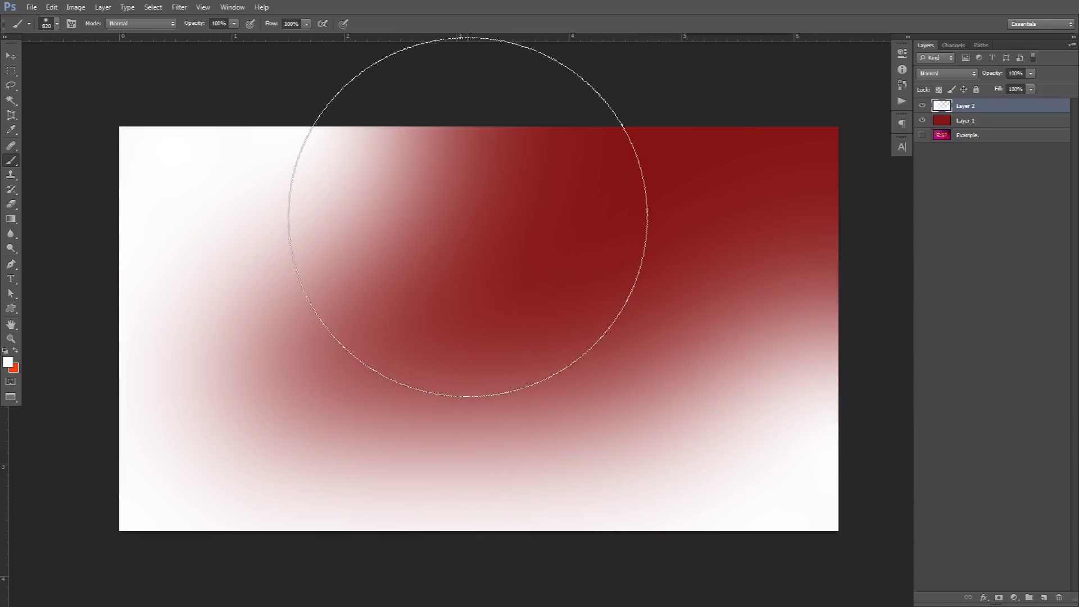
pyautogui.click(944, 74)
pyautogui.click(930, 221)
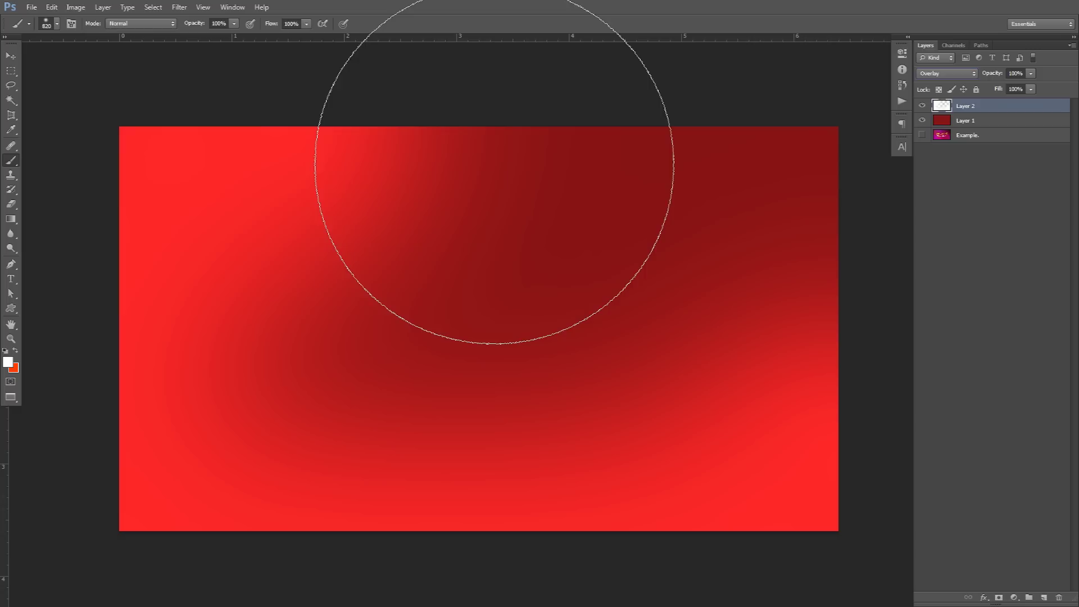
# Step: Add a Solid Color fill layer using the orange-red background color
pyautogui.click(1015, 597)
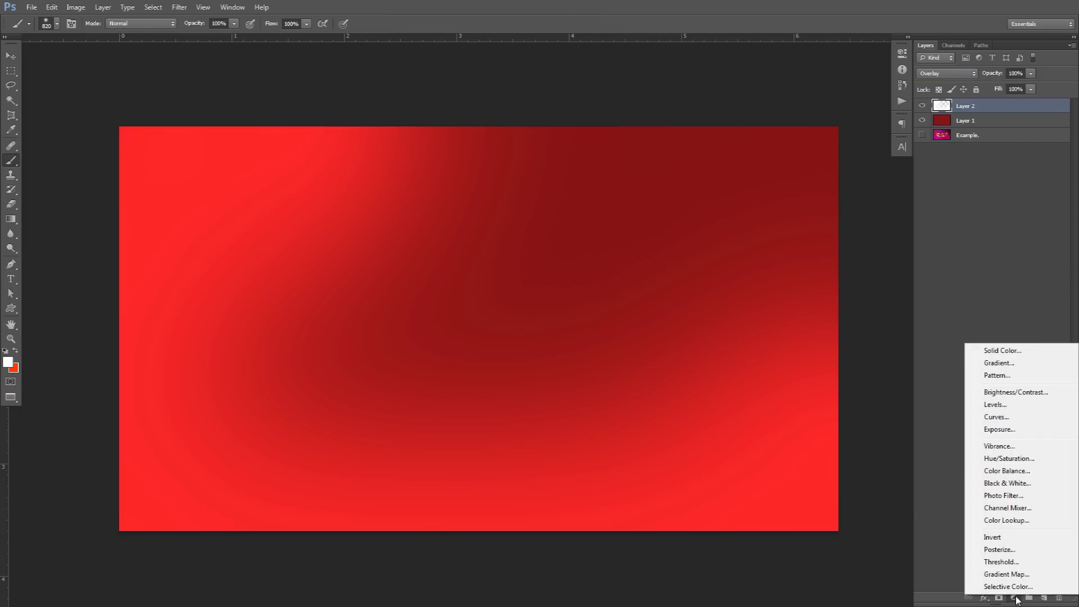
pyautogui.click(1013, 599)
pyautogui.click(1013, 598)
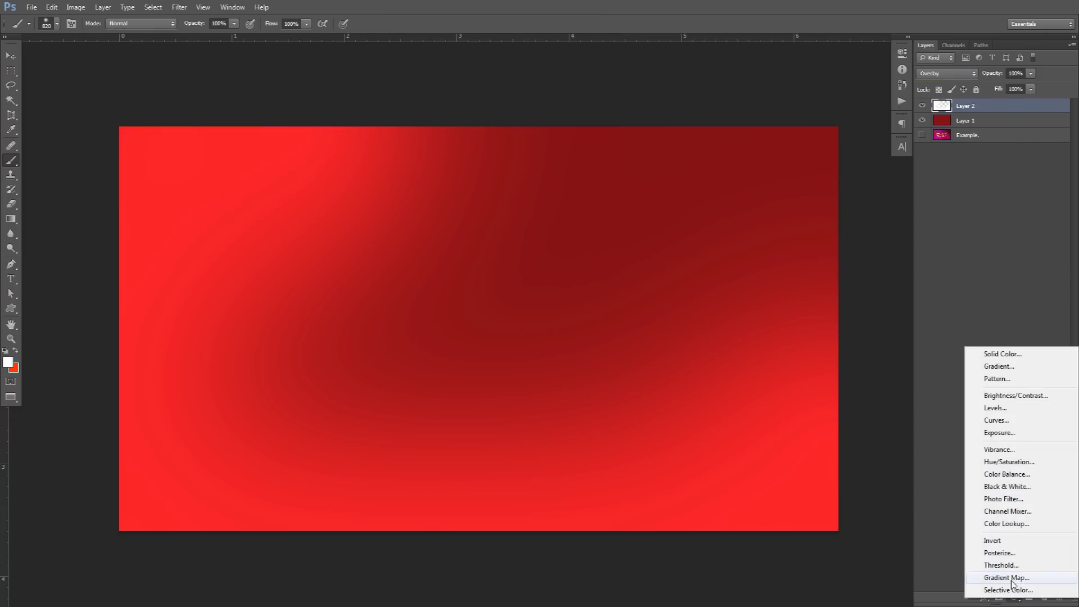
pyautogui.click(1006, 356)
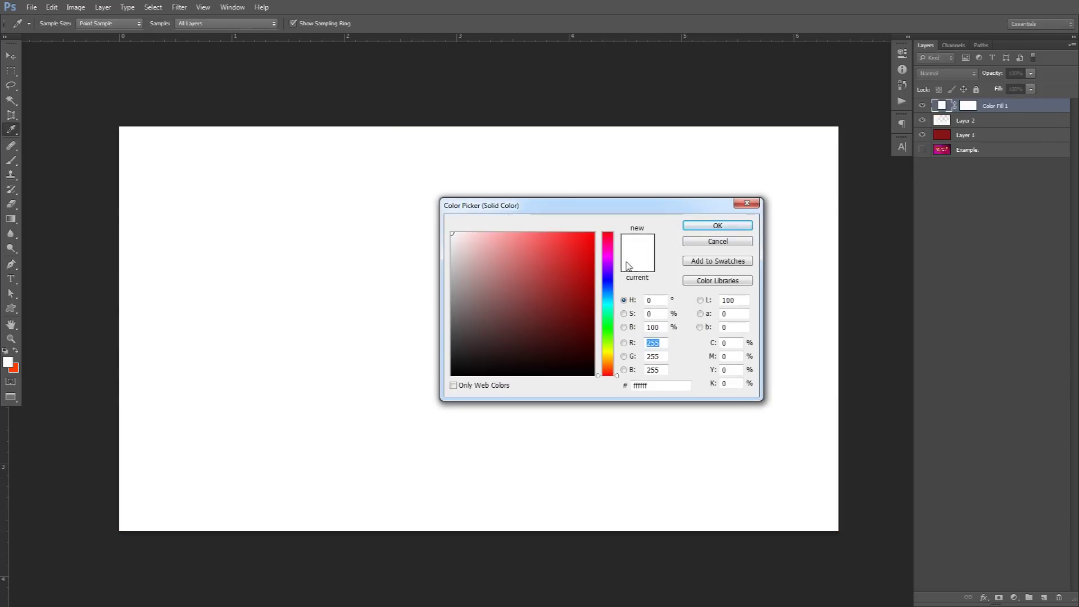
pyautogui.click(18, 366)
pyautogui.click(718, 226)
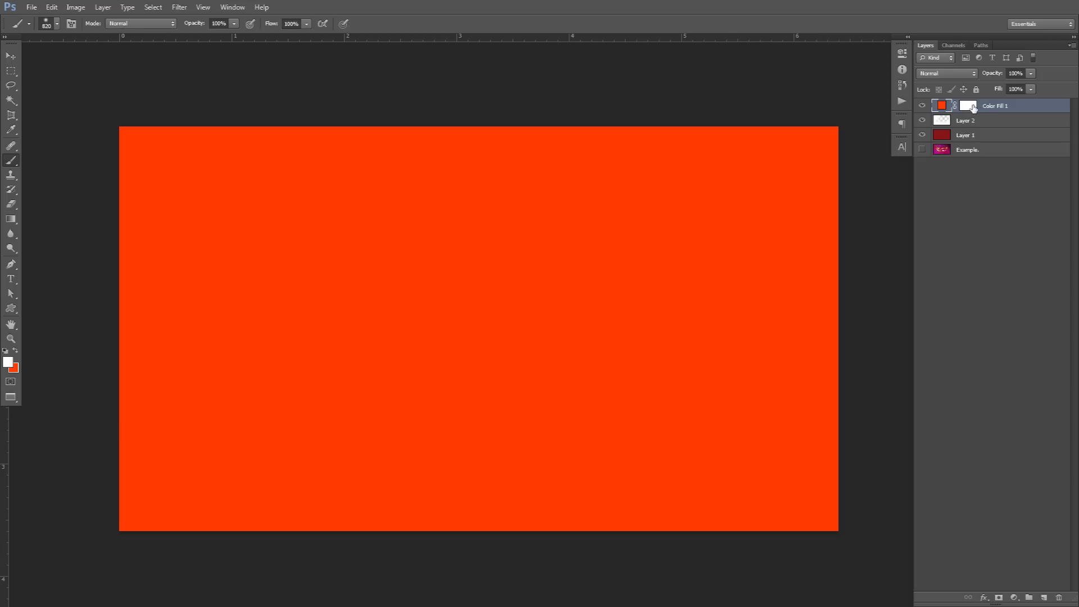
# Step: Target the orange fill layer's mask and set up a soft eraser of about 539 px
pyautogui.click(974, 108)
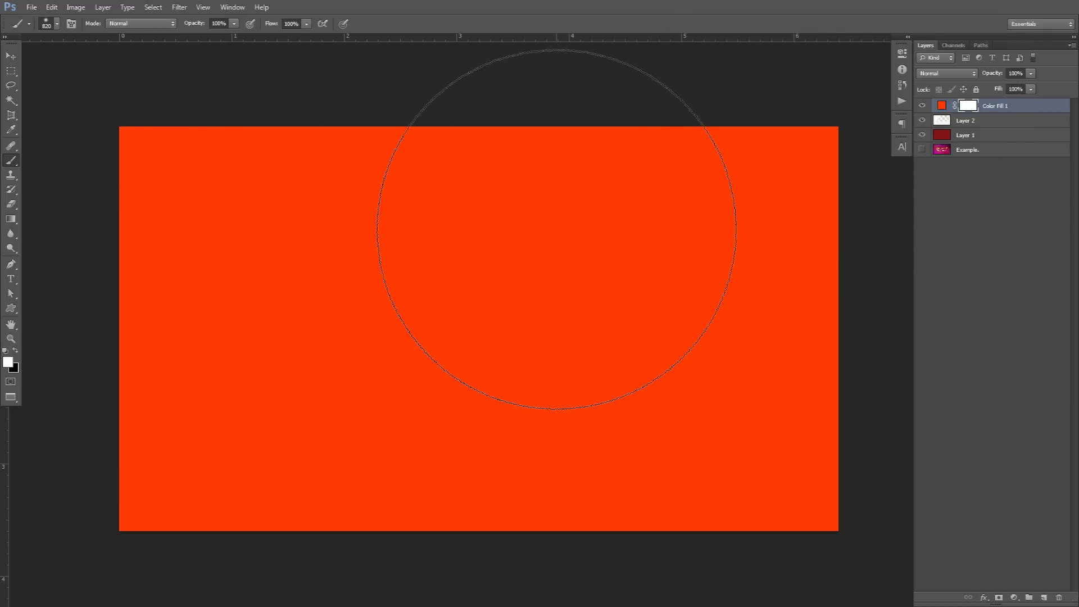
pyautogui.press('e')
pyautogui.keyDown('alt'); pyautogui.rightClick(604, 227); pyautogui.keyUp('alt')
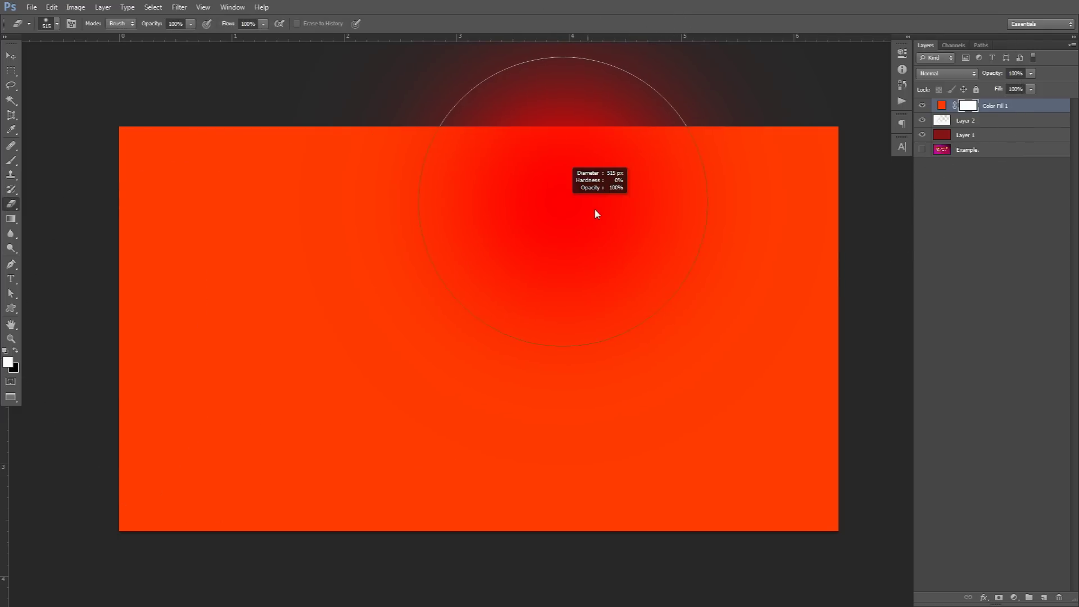
# Step: Try erasing the orange fill from the upper-right area on its mask, and undo the strokes
pyautogui.moveTo(562, 135)
pyautogui.mouseDown()
pyautogui.moveTo(640, 124)
pyautogui.moveTo(816, 248)
pyautogui.moveTo(679, 179)
pyautogui.moveTo(684, 147)
pyautogui.moveTo(852, 326)
pyautogui.mouseUp()
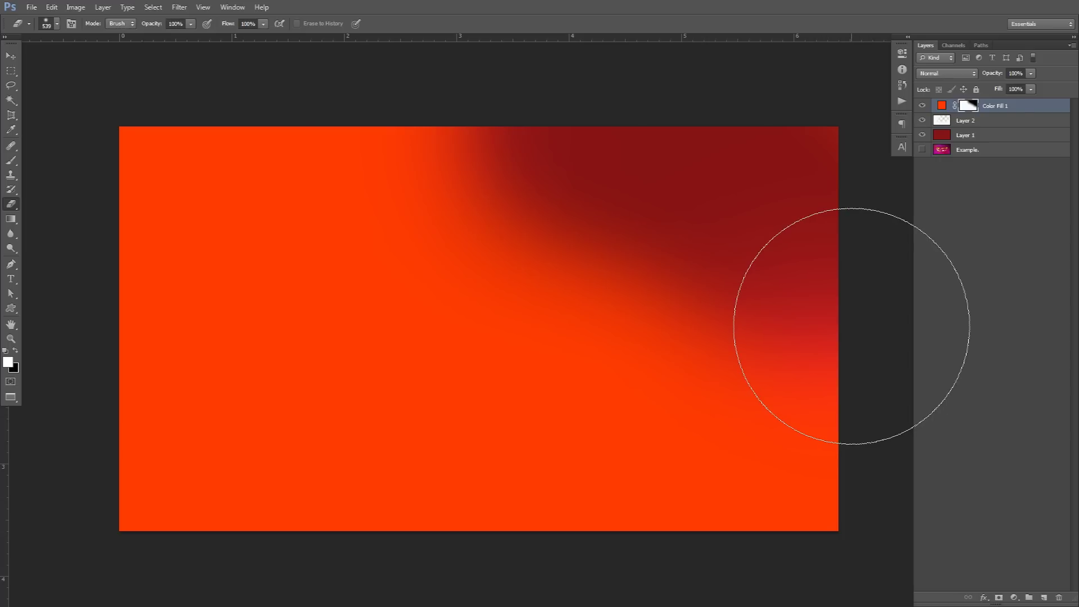
pyautogui.hotkey('ctrl', 'z')
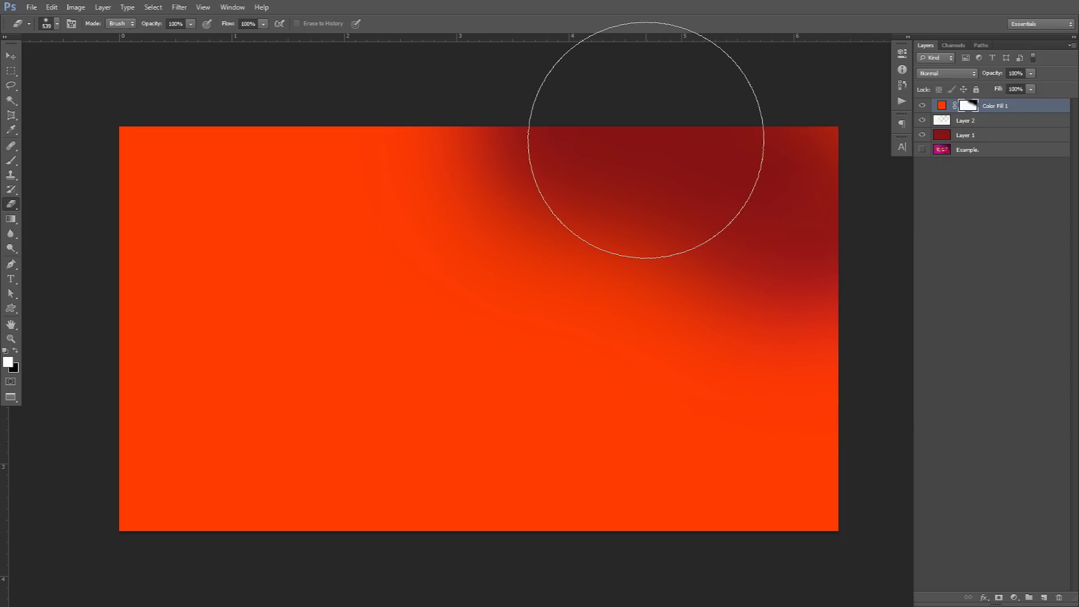
pyautogui.hotkey('ctrl', 'alt', 'z')
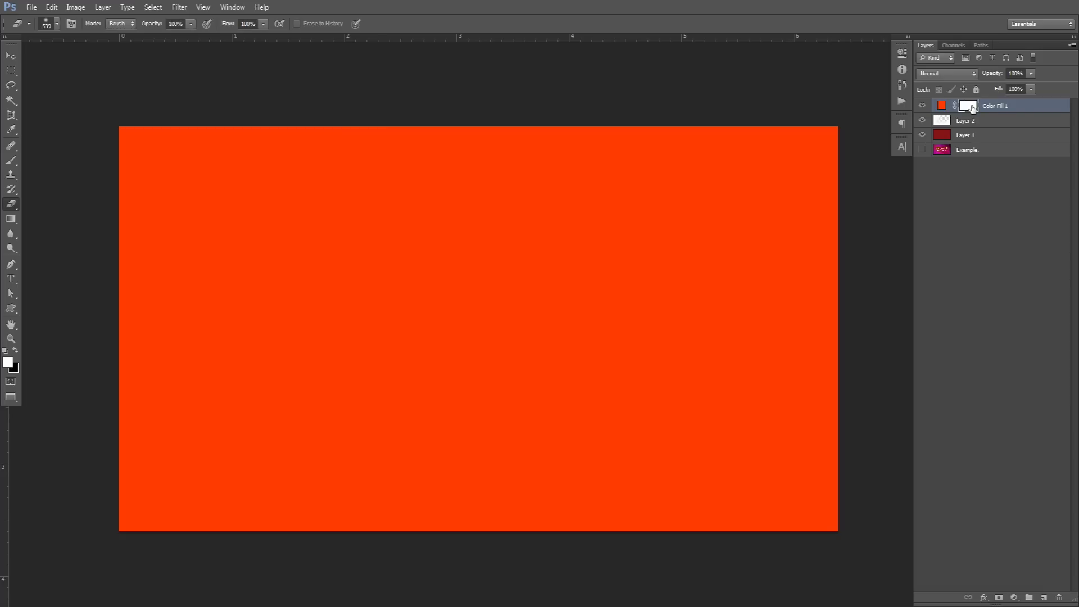
pyautogui.moveTo(772, 219)
pyautogui.mouseDown()
pyautogui.moveTo(571, 294)
pyautogui.moveTo(630, 307)
pyautogui.moveTo(566, 236)
pyautogui.mouseUp()
pyautogui.hotkey('ctrl', 'z')
pyautogui.click(942, 106)
pyautogui.click(968, 106)
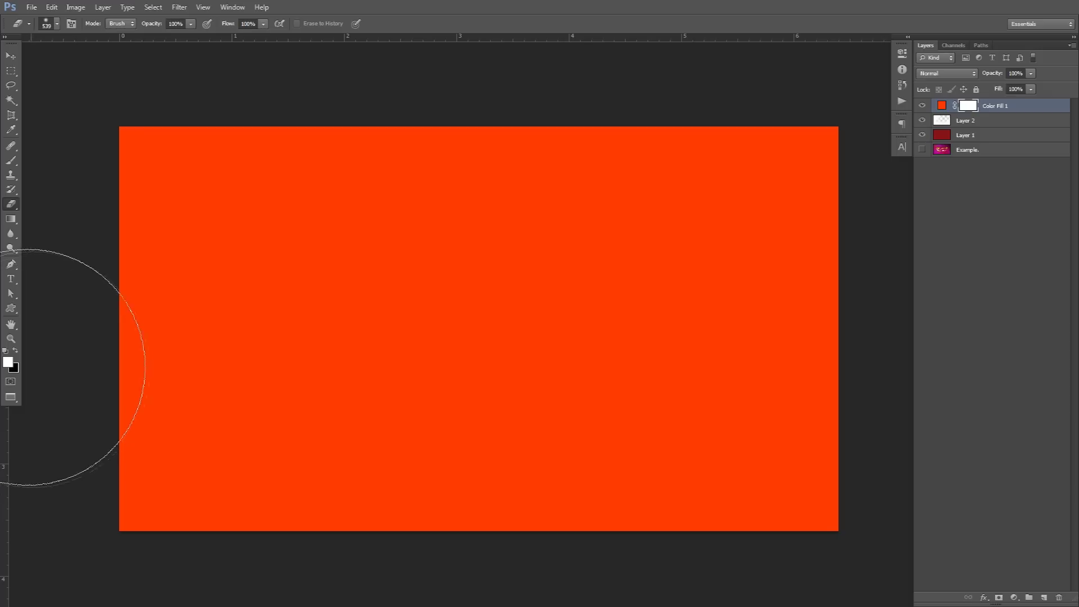
# Step: Try swapping the foreground and background colors and erasing test strokes across the top of the mask, and revert both
pyautogui.click(15, 352)
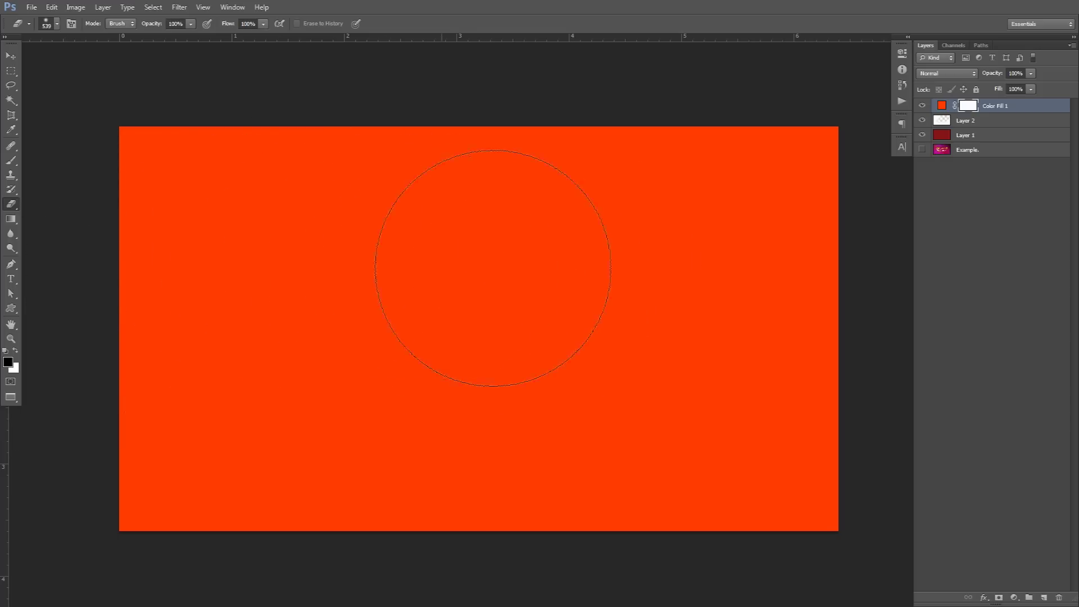
pyautogui.click(11, 339)
pyautogui.click(15, 351)
pyautogui.press('e')
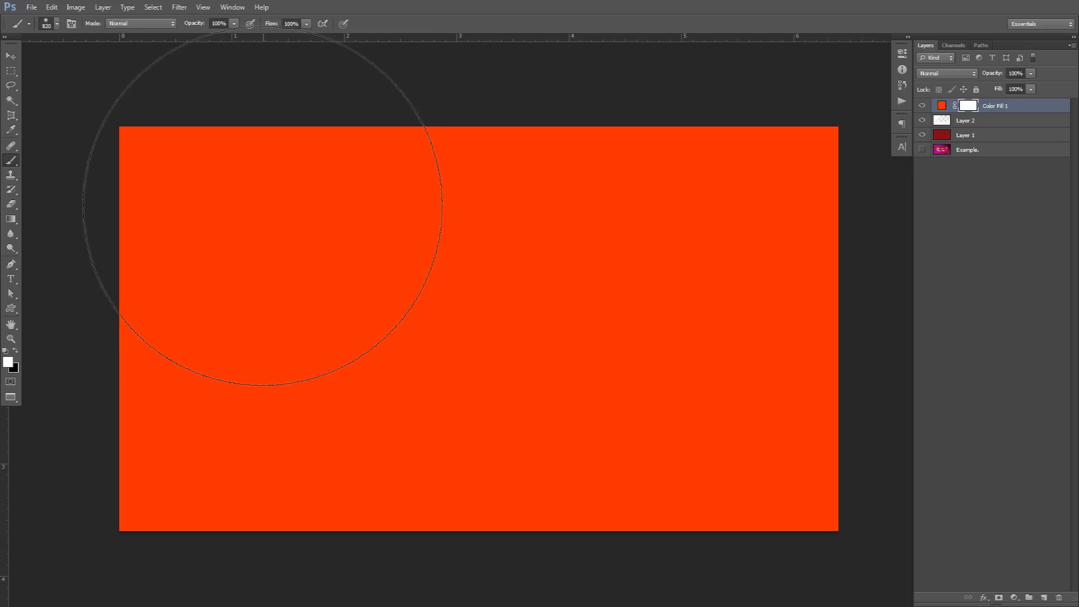
pyautogui.moveTo(373, 181)
pyautogui.mouseDown()
pyautogui.moveTo(747, 193)
pyautogui.moveTo(714, 190)
pyautogui.mouseUp()
pyautogui.hotkey('ctrl', 'z')
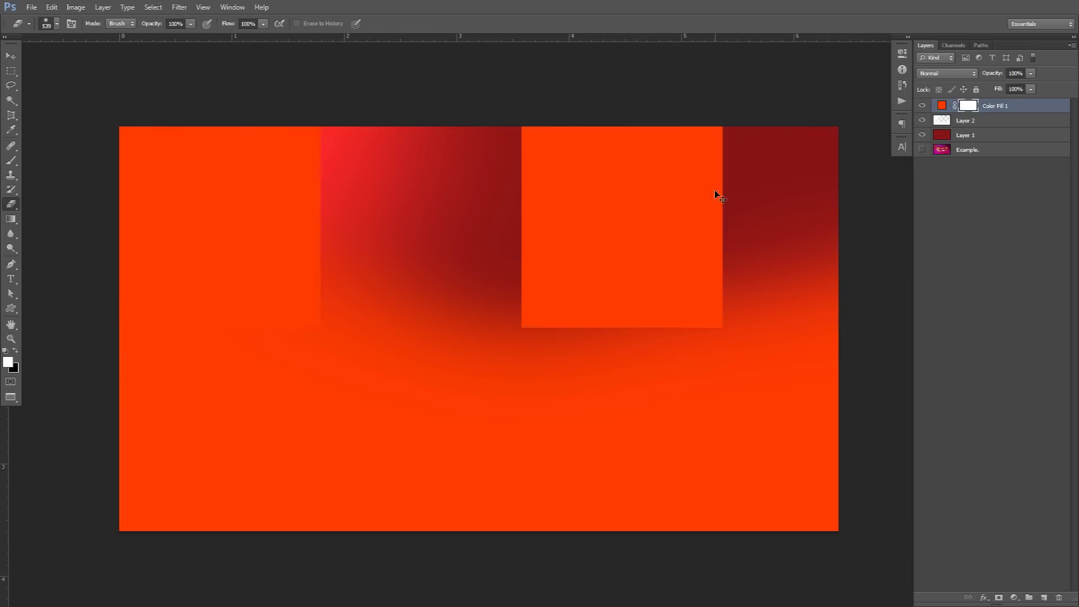
pyautogui.moveTo(491, 140)
pyautogui.mouseDown()
pyautogui.moveTo(854, 270)
pyautogui.moveTo(670, 156)
pyautogui.mouseUp()
pyautogui.hotkey('ctrl', 'z')
# Step: Erase the orange fill from the upper-right and lower-left areas on its mask and set the fill layer's blend mode to Color
pyautogui.moveTo(532, 137)
pyautogui.mouseDown()
pyautogui.moveTo(784, 155)
pyautogui.moveTo(942, 350)
pyautogui.moveTo(633, 135)
pyautogui.moveTo(706, 94)
pyautogui.moveTo(556, 56)
pyautogui.mouseUp()
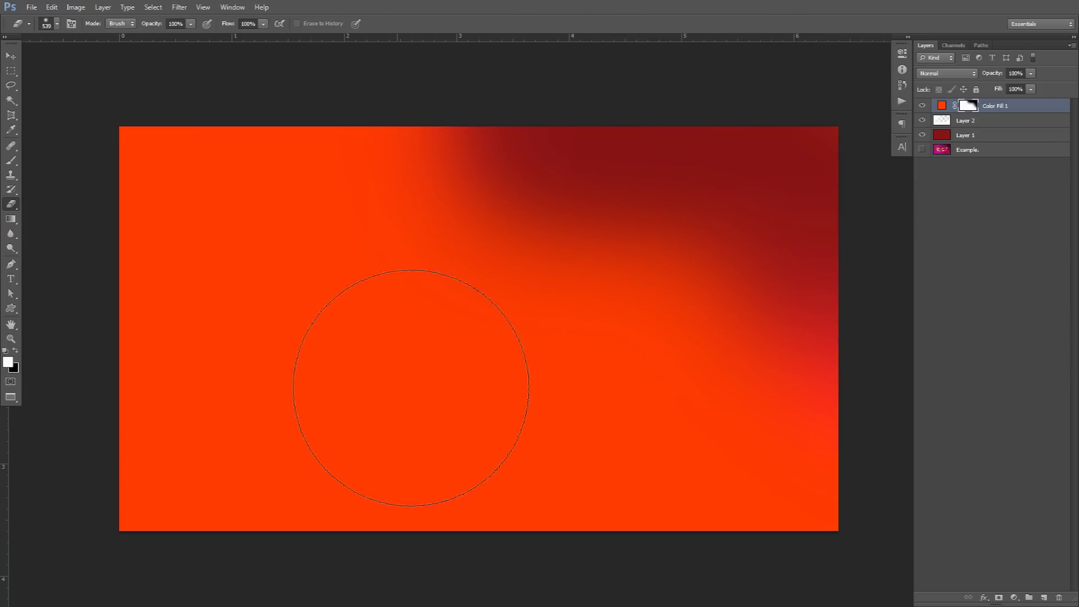
pyautogui.moveTo(393, 457)
pyautogui.mouseDown()
pyautogui.moveTo(181, 494)
pyautogui.moveTo(71, 365)
pyautogui.moveTo(236, 604)
pyautogui.moveTo(96, 265)
pyautogui.moveTo(96, 313)
pyautogui.moveTo(174, 391)
pyautogui.moveTo(193, 446)
pyautogui.moveTo(289, 554)
pyautogui.moveTo(429, 542)
pyautogui.moveTo(501, 442)
pyautogui.mouseUp()
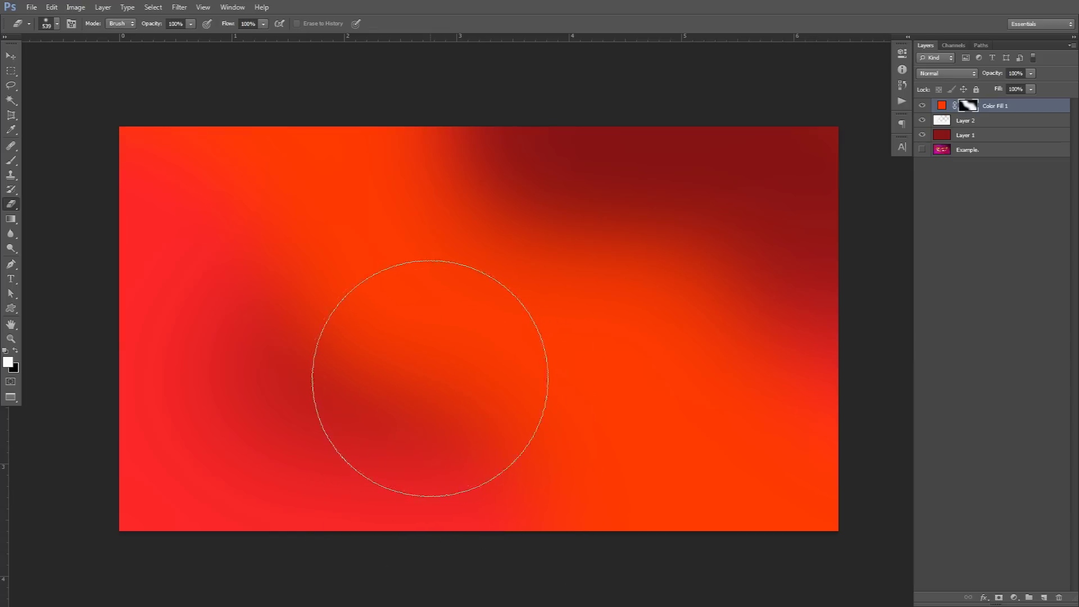
pyautogui.click(948, 73)
pyautogui.click(947, 73)
pyautogui.click(933, 349)
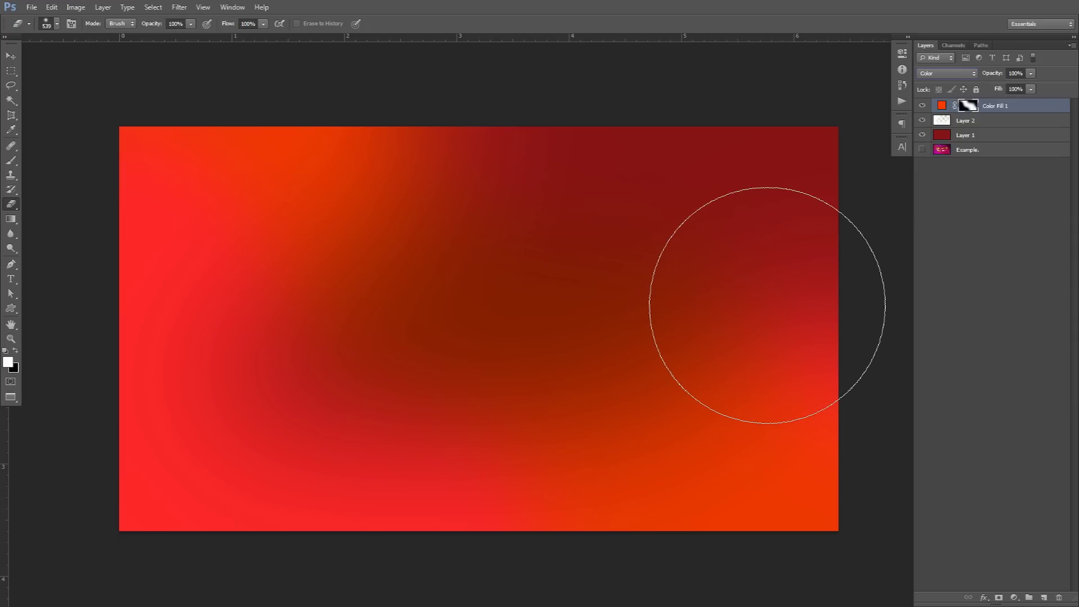
pyautogui.click(933, 73)
pyautogui.click(939, 73)
pyautogui.click(940, 73)
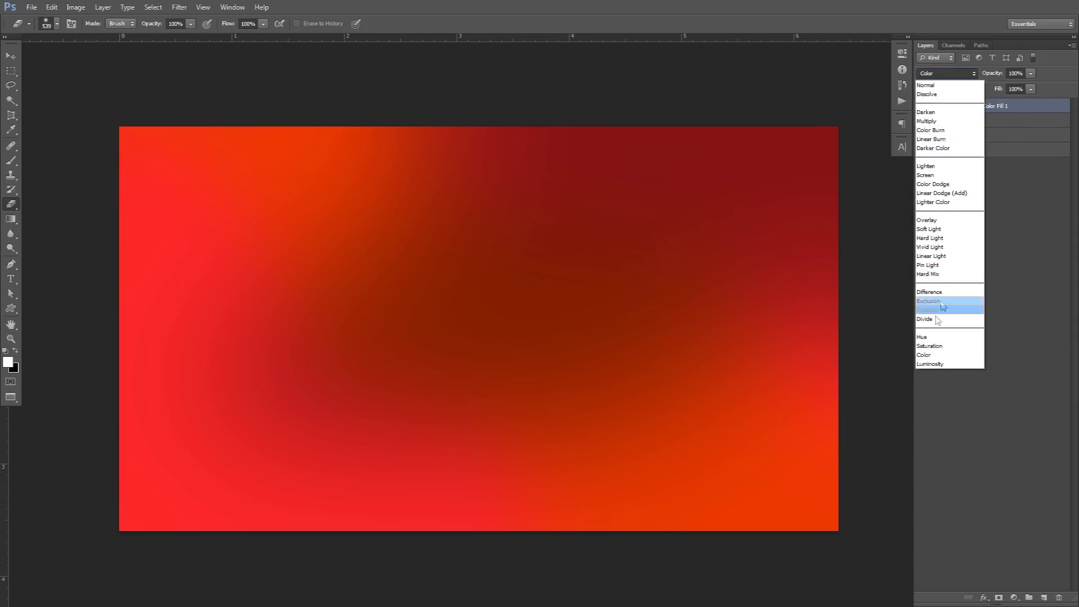
pyautogui.click(928, 356)
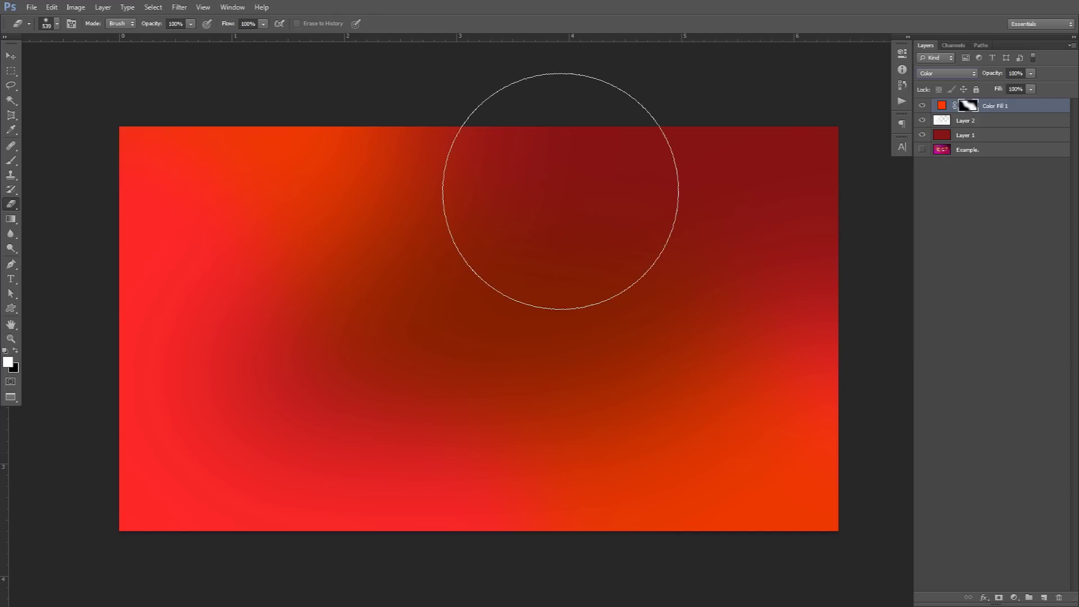
# Step: Duplicate Color Fill 1, Layer 2 and Layer 1 together and merge the copies into one layer
pyautogui.click(1006, 111)
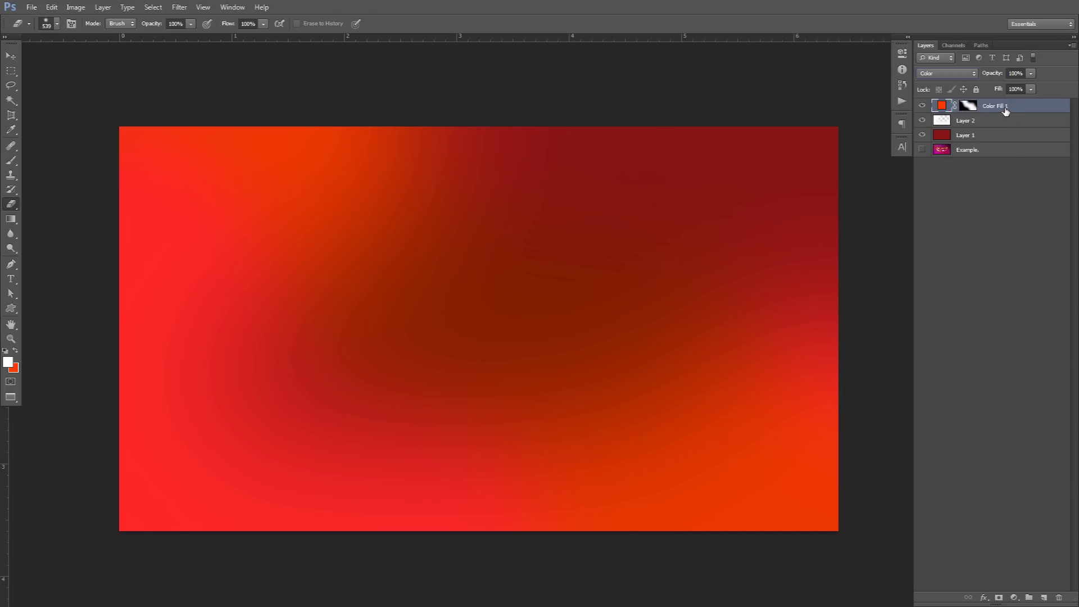
pyautogui.keyDown('shift'); pyautogui.click(995, 137); pyautogui.keyUp('shift')
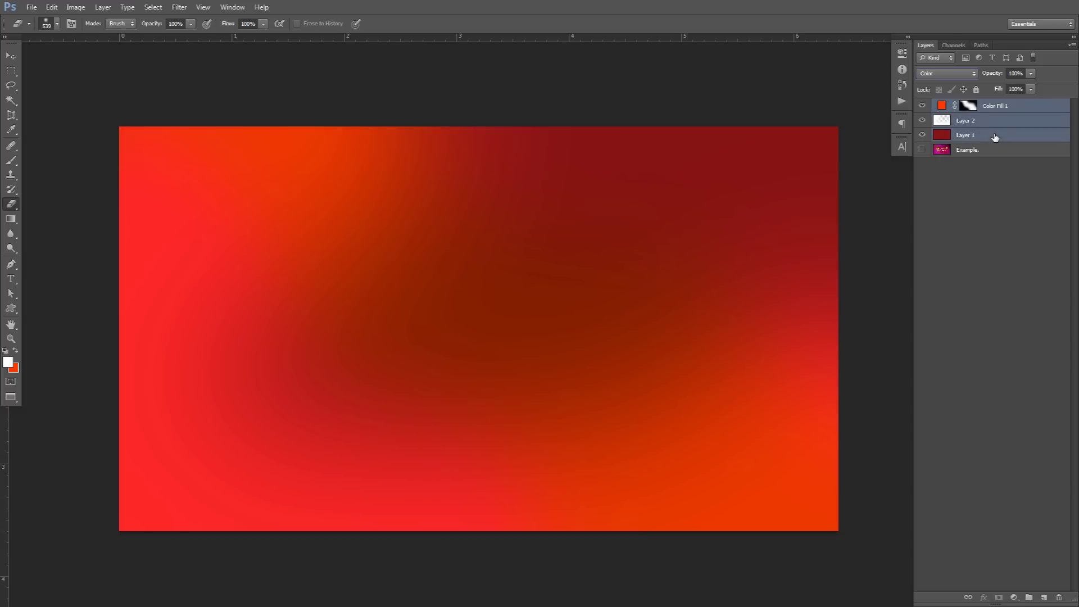
pyautogui.hotkey('ctrl', 'j')
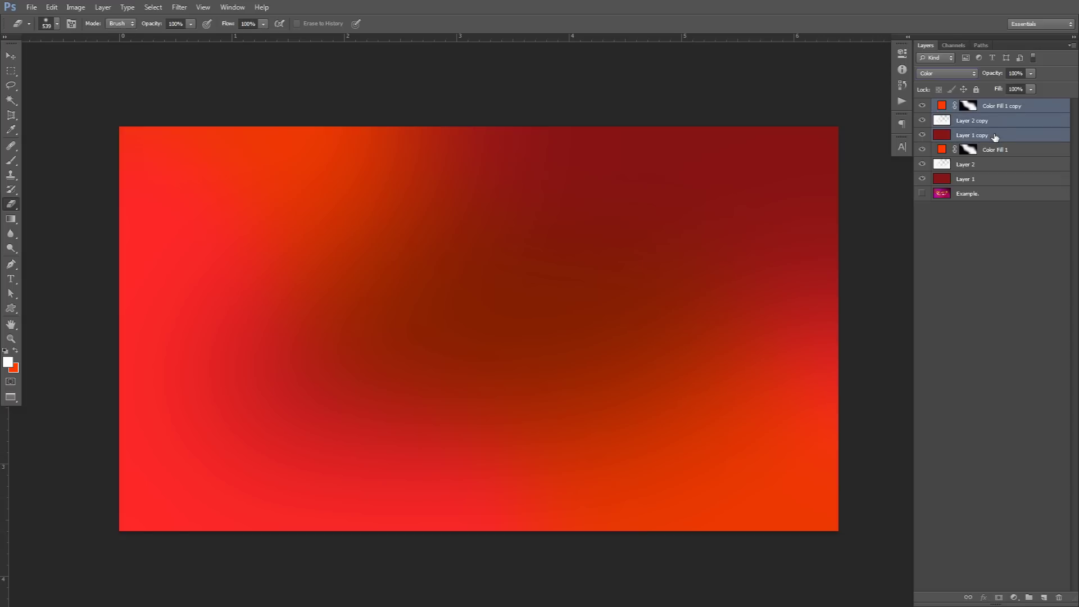
pyautogui.hotkey('ctrl', 'e')
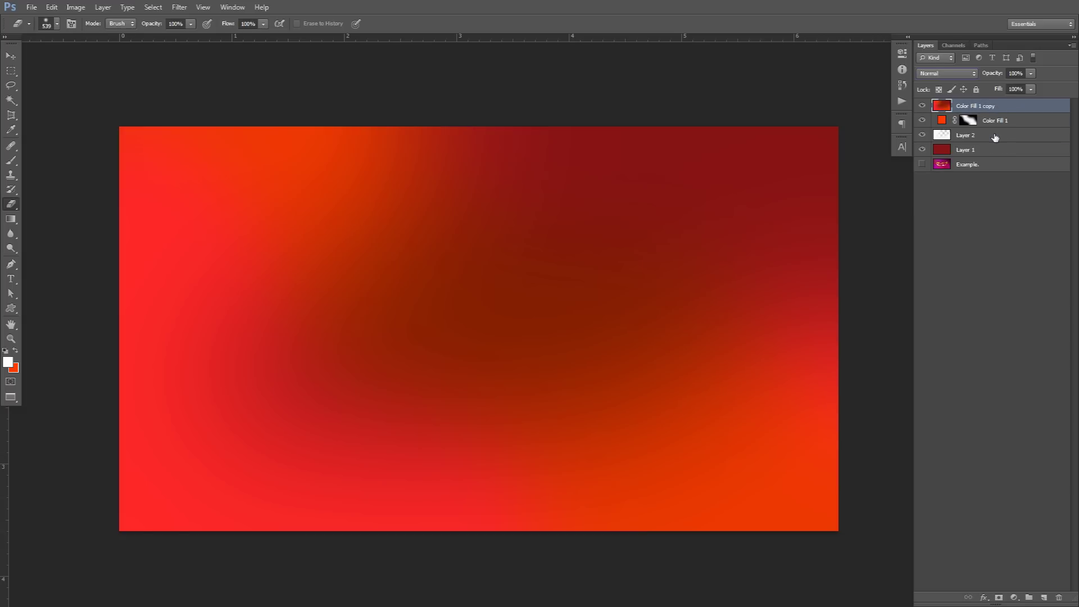
# Step: Set the merged copy's blend mode to Multiply and lower its opacity to about 50%
pyautogui.click(962, 70)
pyautogui.click(936, 122)
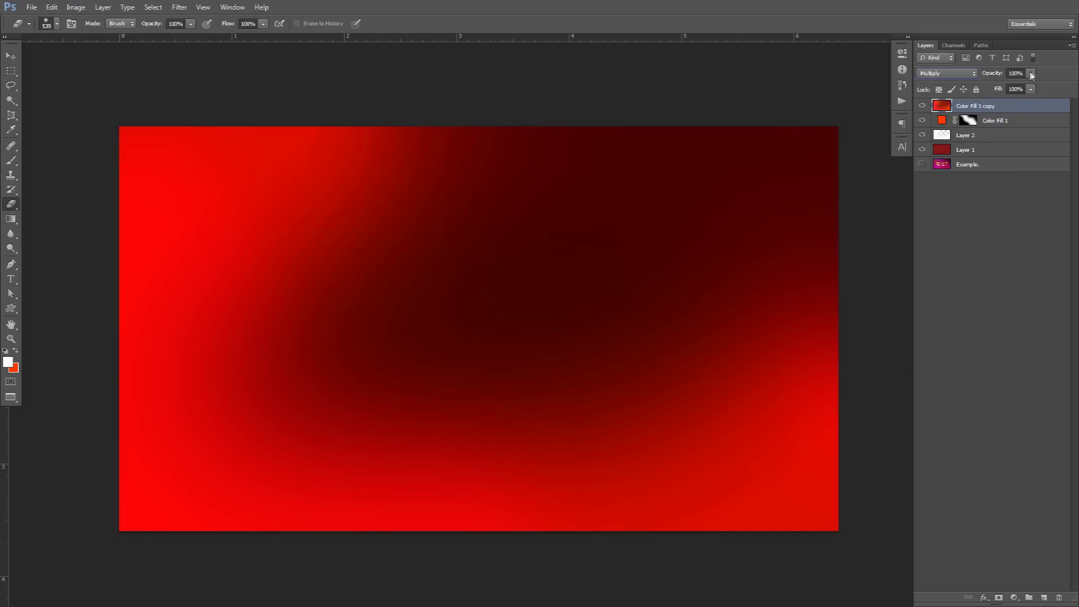
pyautogui.click(1030, 74)
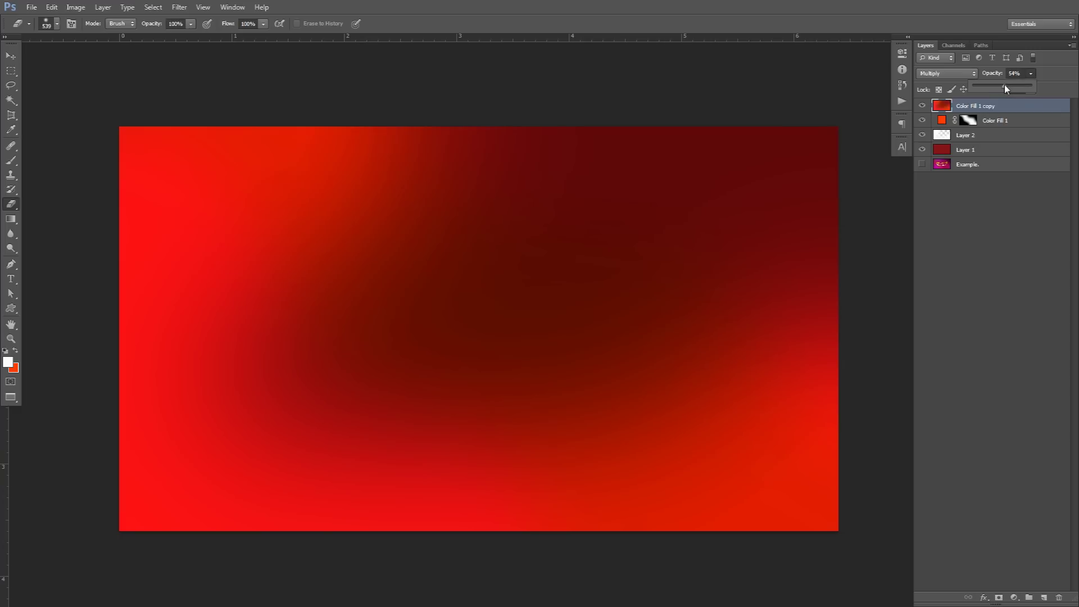
pyautogui.moveTo(1003, 85); pyautogui.dragTo(1002, 84)
pyautogui.click(1016, 74)
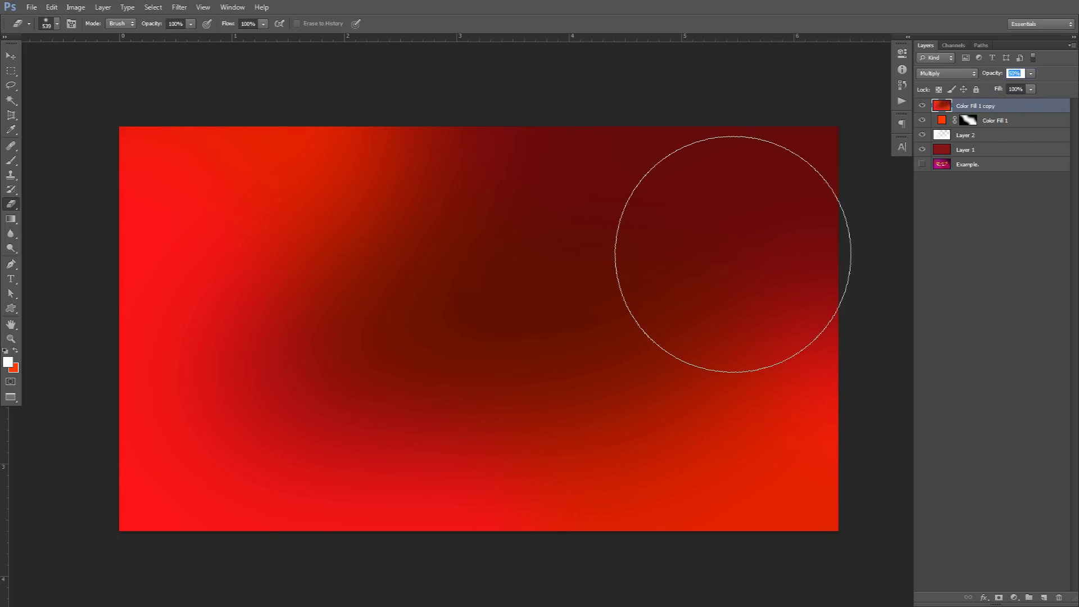
# Step: Isolate the Example layer to study the finished streak background, and restore the visibility of the working layers
pyautogui.press('v')
pyautogui.scroll(-2, 733, 255)
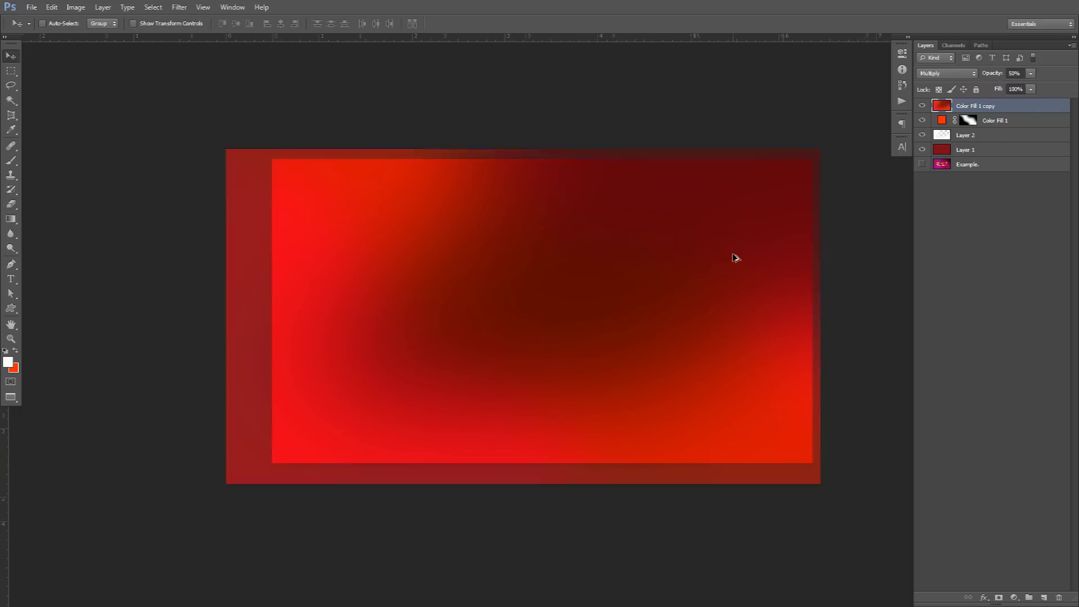
pyautogui.scroll(1, 734, 258)
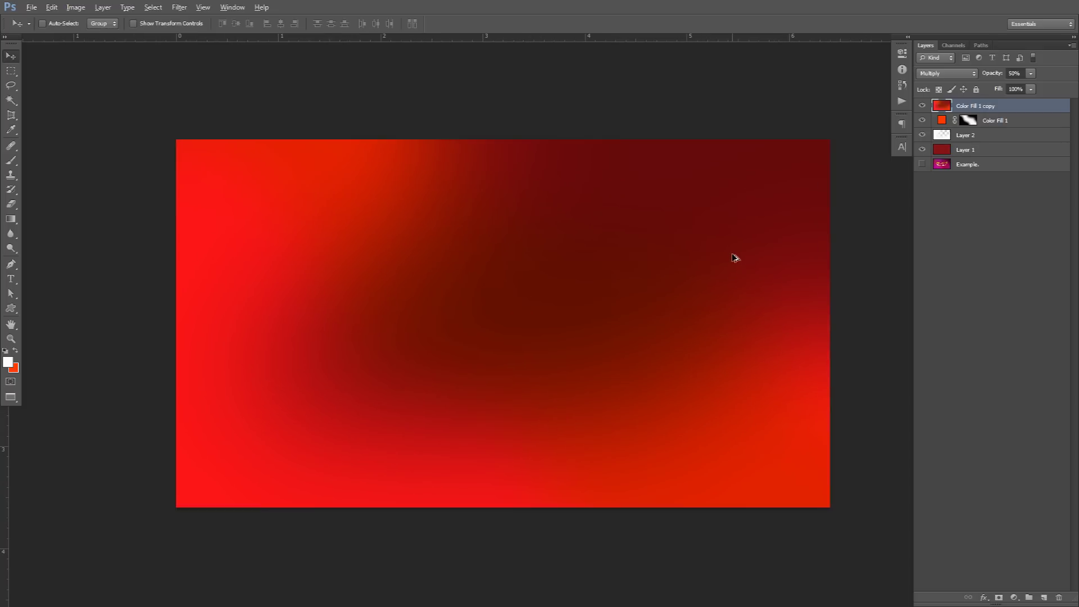
pyautogui.keyDown('alt'); pyautogui.click(923, 136); pyautogui.keyUp('alt')
pyautogui.keyDown('alt'); pyautogui.click(922, 164); pyautogui.keyUp('alt')
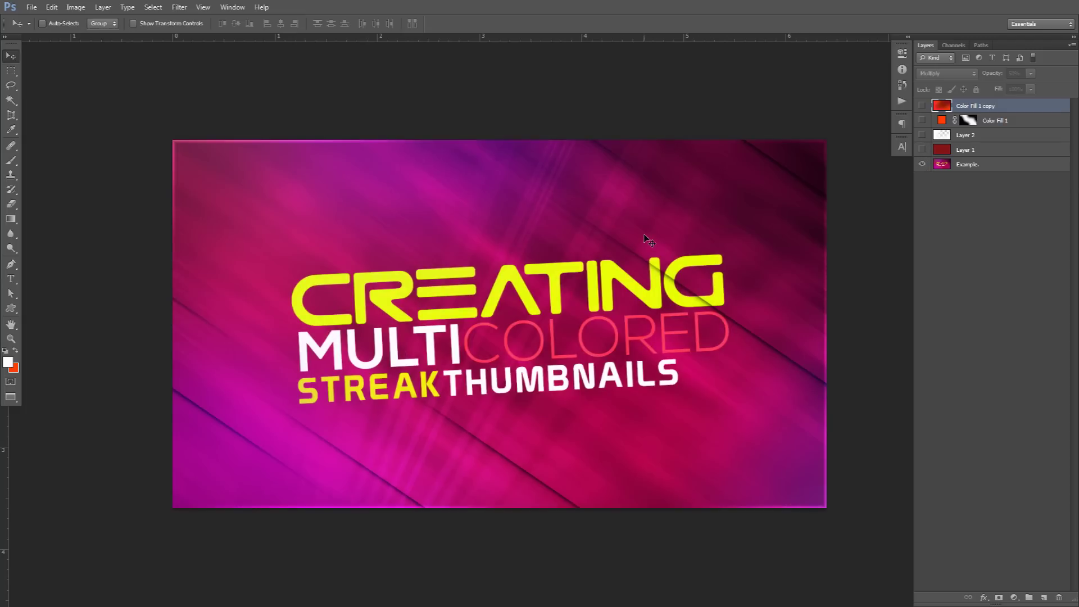
pyautogui.keyDown('alt'); pyautogui.click(922, 164); pyautogui.keyUp('alt')
# Step: Add a new layer above Color Fill 1 copy and choose a textured grunge brush sized to 1317 px
pyautogui.click(1043, 597)
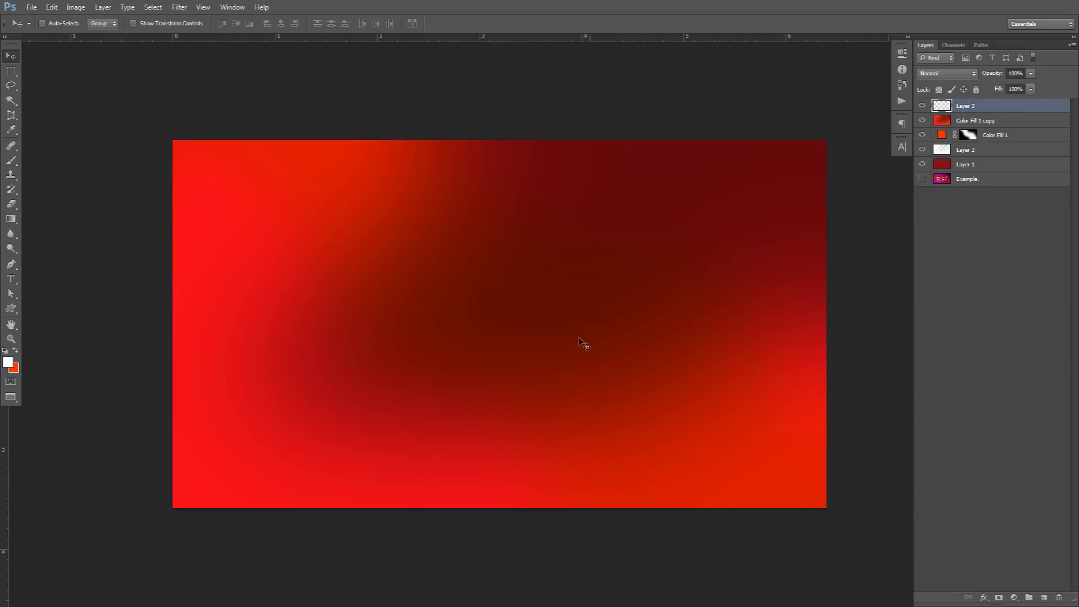
pyautogui.press('b')
pyautogui.rightClick(493, 276)
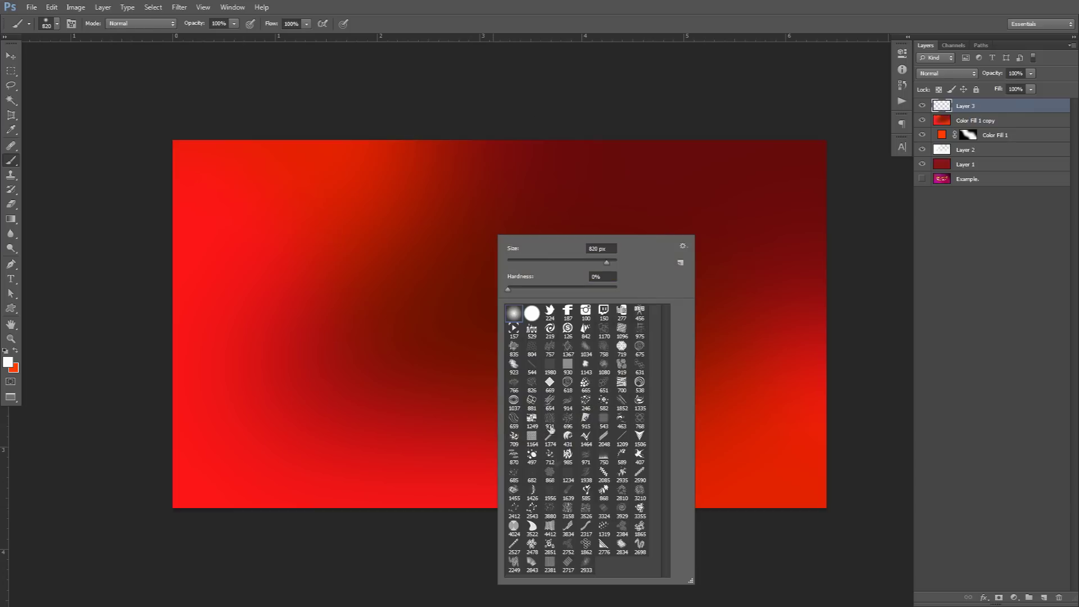
pyautogui.moveTo(349, 265)
pyautogui.mouseDown()
pyautogui.moveTo(265, 254)
pyautogui.moveTo(502, 270)
pyautogui.moveTo(382, 274)
pyautogui.moveTo(559, 270)
pyautogui.moveTo(410, 272)
pyautogui.moveTo(544, 272)
pyautogui.moveTo(437, 279)
pyautogui.mouseUp()
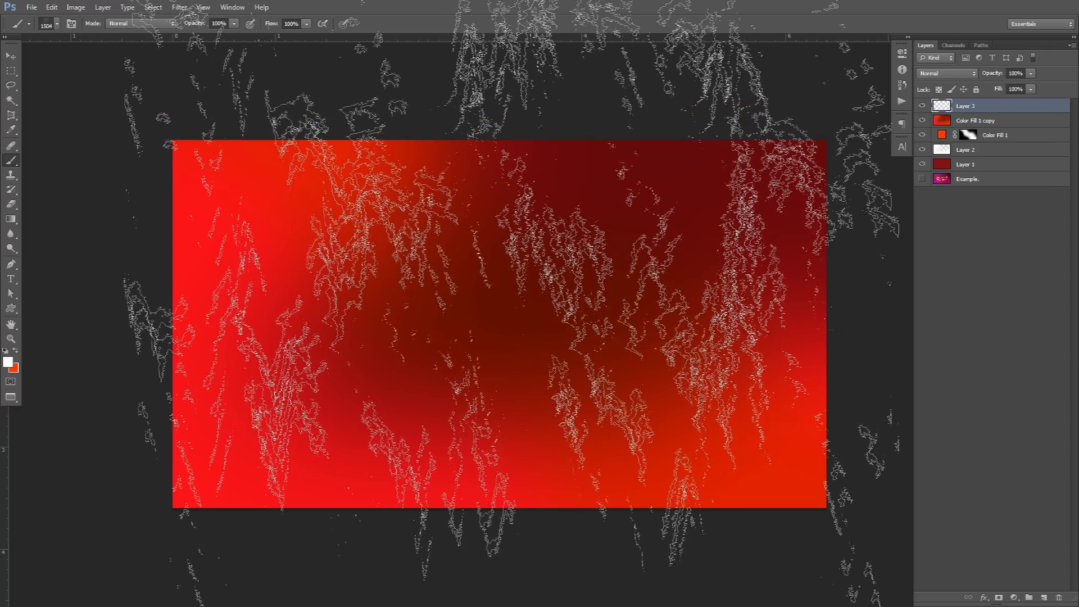
pyautogui.rightClick(497, 162)
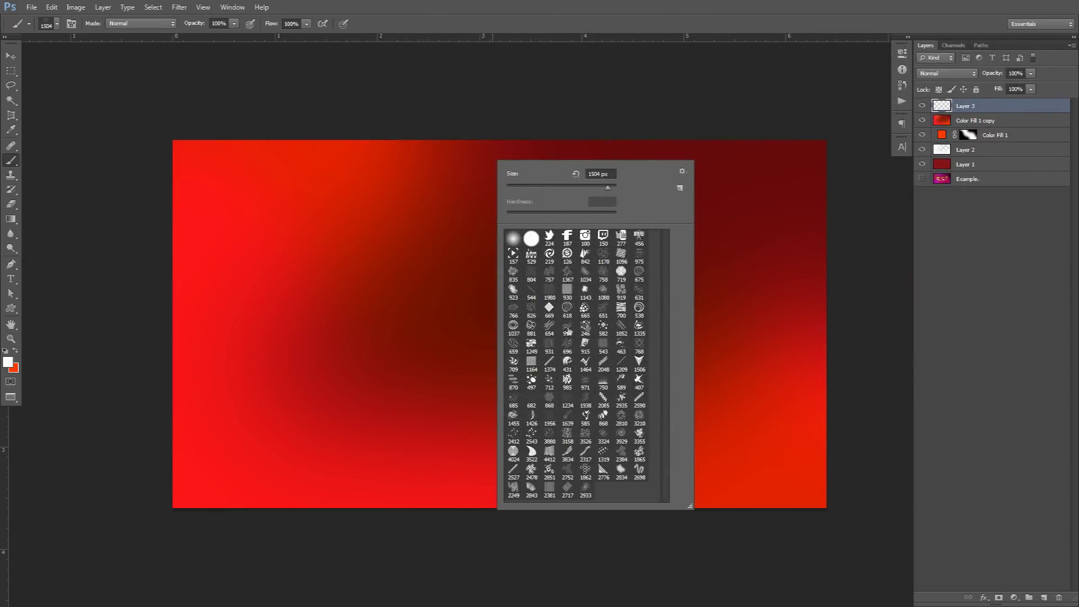
pyautogui.click(682, 172)
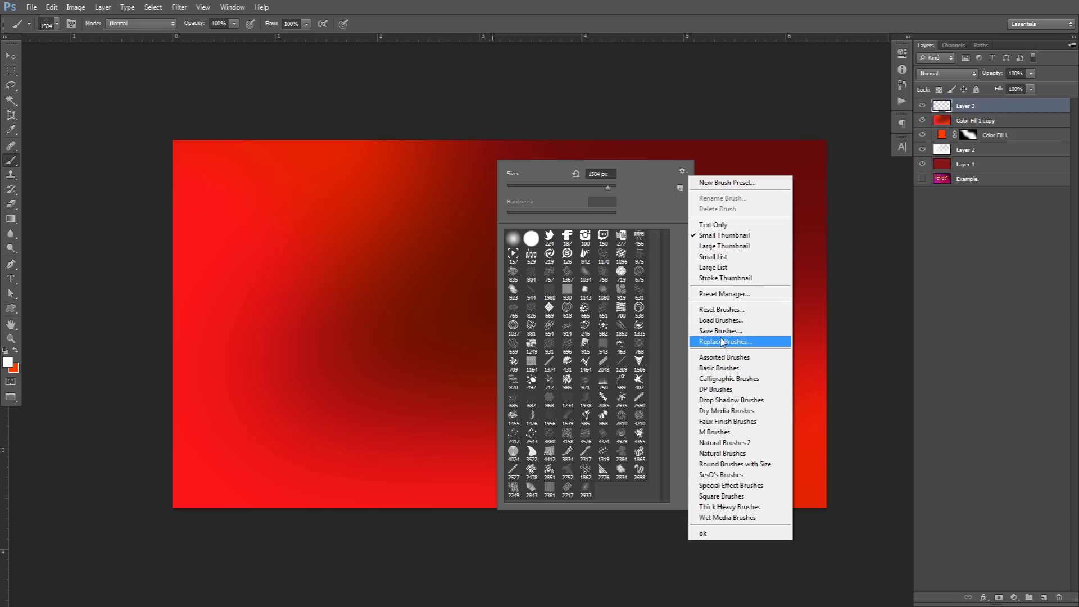
pyautogui.click(448, 285)
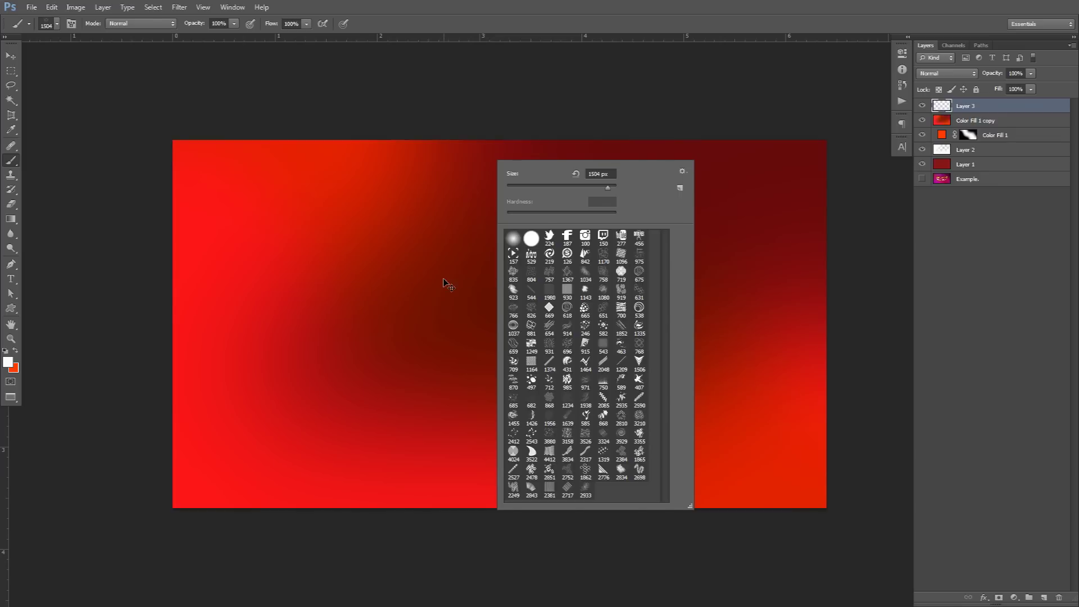
pyautogui.click(472, 288)
pyautogui.moveTo(475, 298)
pyautogui.mouseDown()
pyautogui.moveTo(481, 308)
pyautogui.moveTo(462, 308)
pyautogui.mouseUp()
# Step: Paint white grunge texture across the whole canvas on Layer 3 and set the layer's blend mode to Overlay
pyautogui.moveTo(219, 314); pyautogui.dragTo(781, 303)
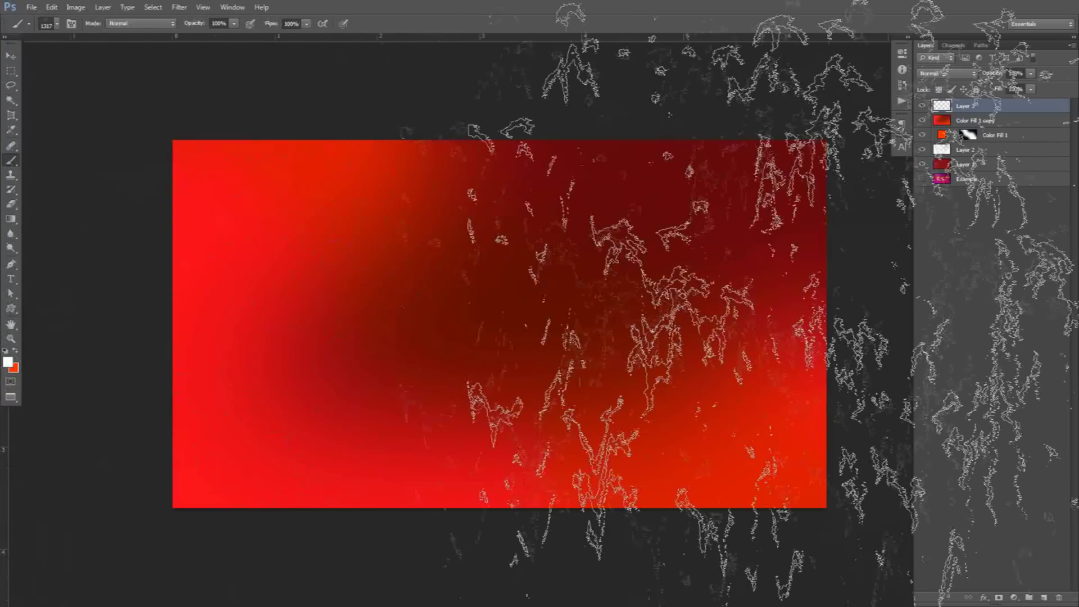
pyautogui.moveTo(781, 304)
pyautogui.mouseDown()
pyautogui.moveTo(12, 304)
pyautogui.moveTo(366, 309)
pyautogui.mouseUp()
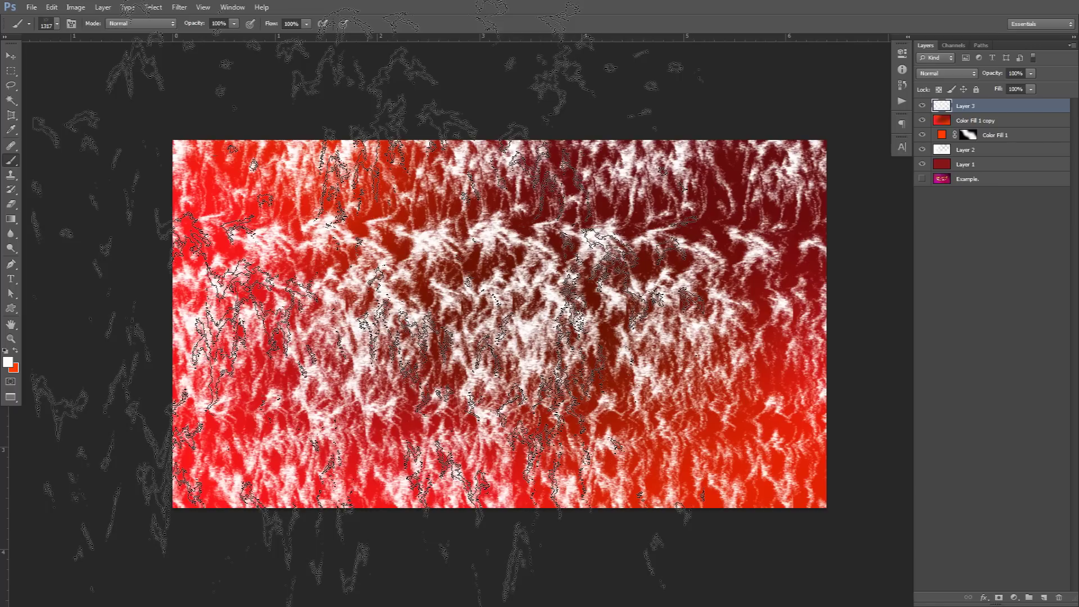
pyautogui.click(948, 73)
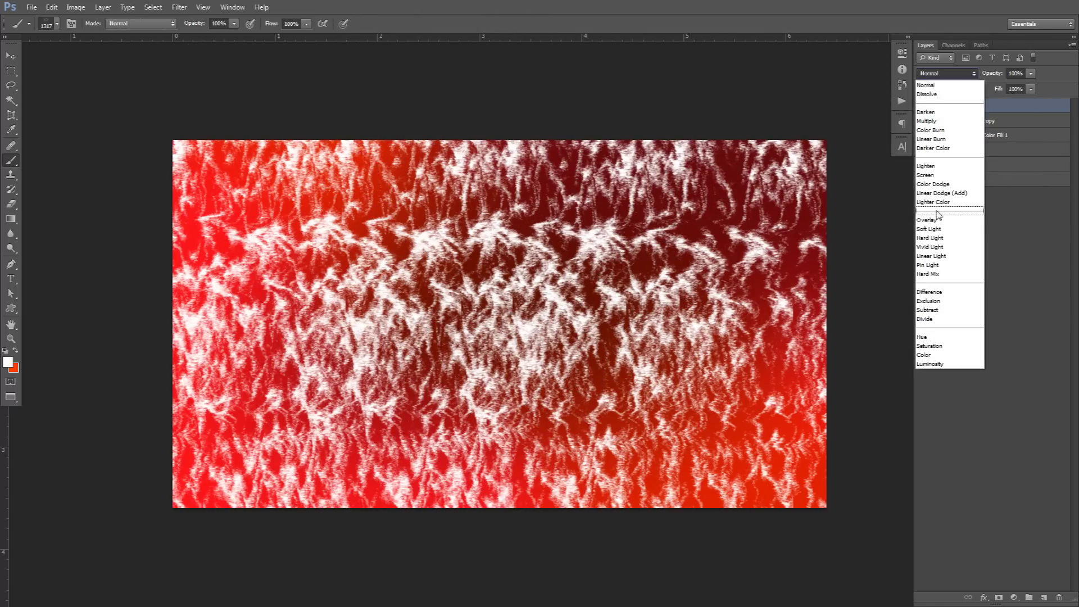
pyautogui.click(927, 220)
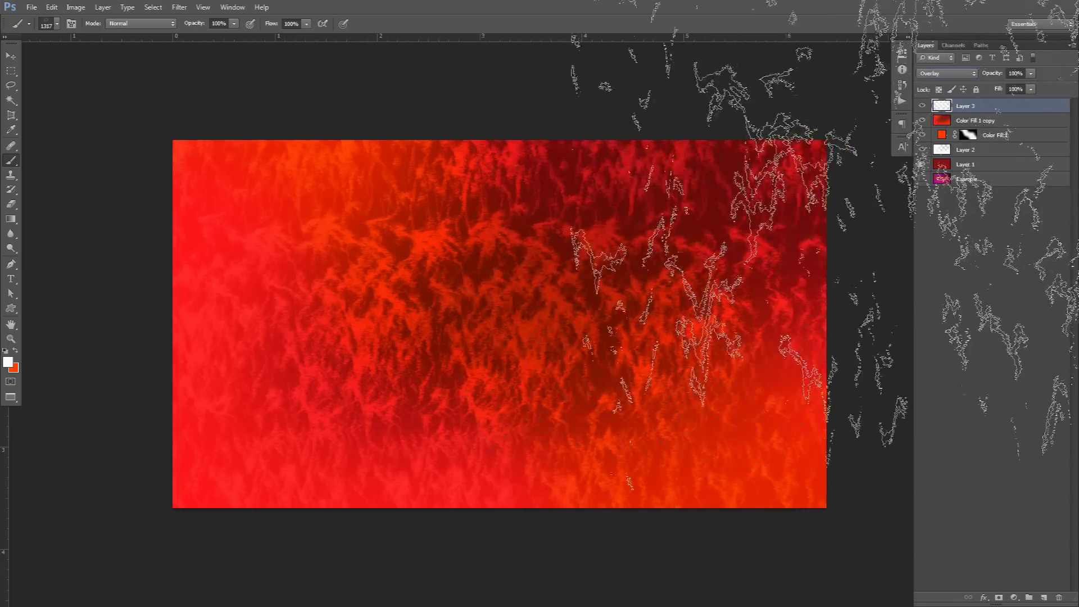
# Step: Duplicate all layers from Layer 3 down to Layer 1 and merge the copies into one layer
pyautogui.keyDown('shift'); pyautogui.click(973, 165); pyautogui.keyUp('shift')
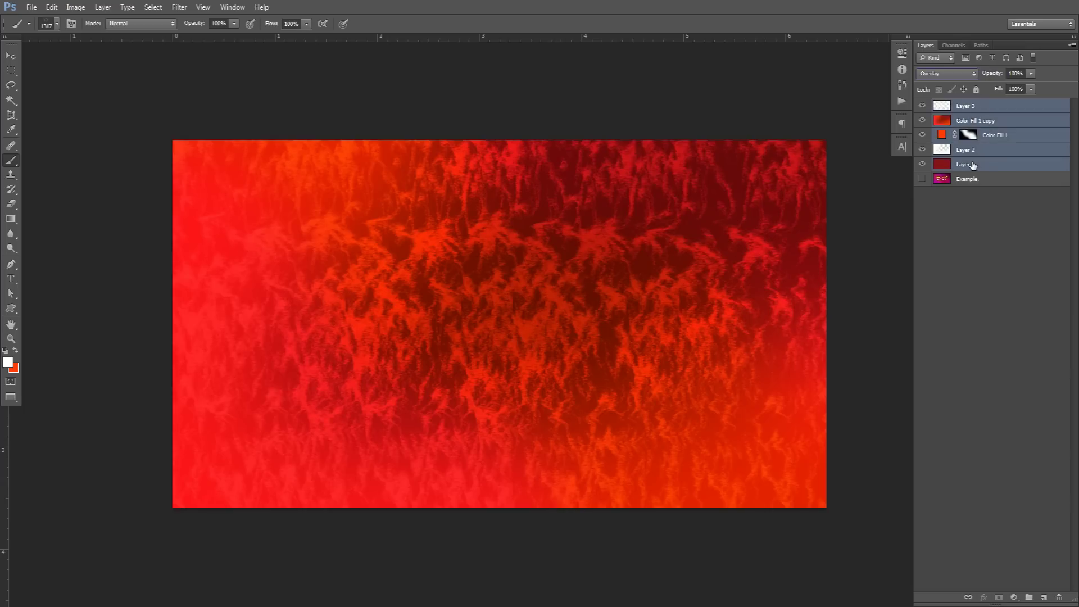
pyautogui.hotkey('ctrl', 'j')
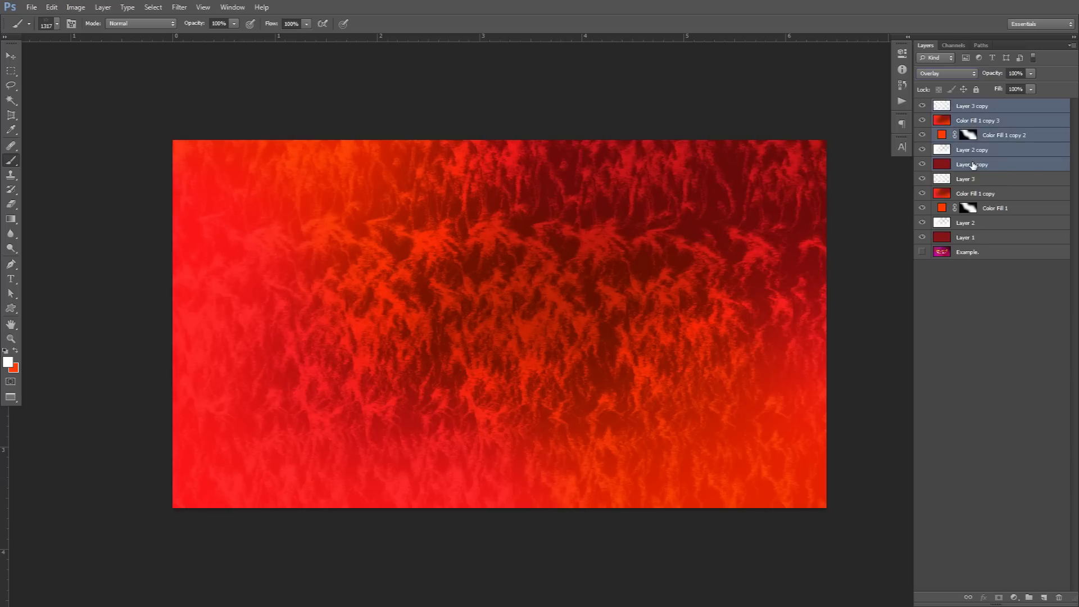
pyautogui.hotkey('ctrl', 'e')
# Step: Start a Motion Blur on the merged copy with an angle of -50° and a distance of 270 pixels
pyautogui.click(183, 6)
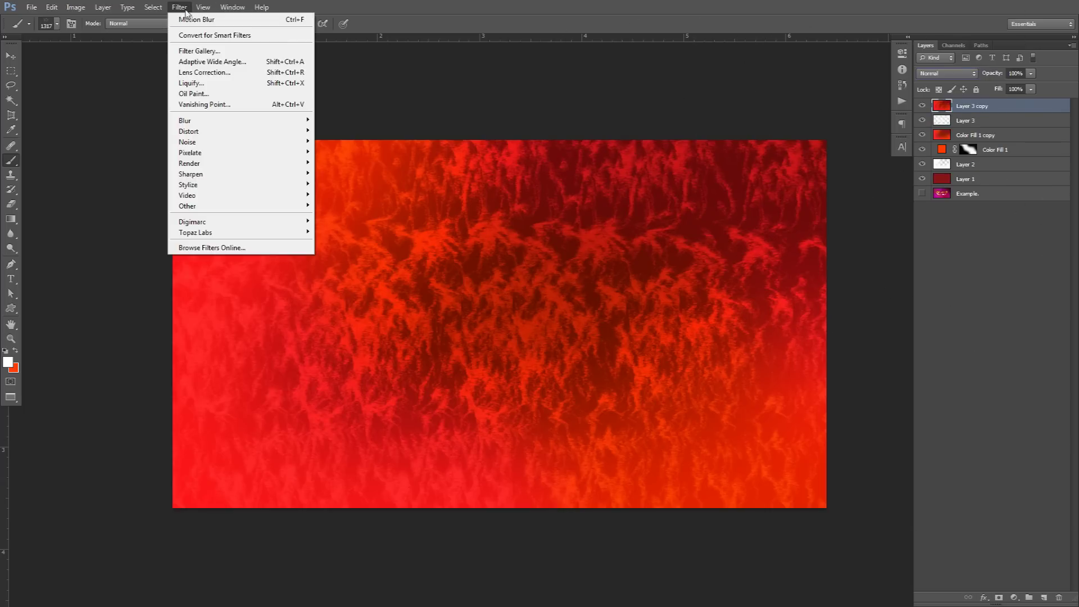
pyautogui.moveTo(203, 122)
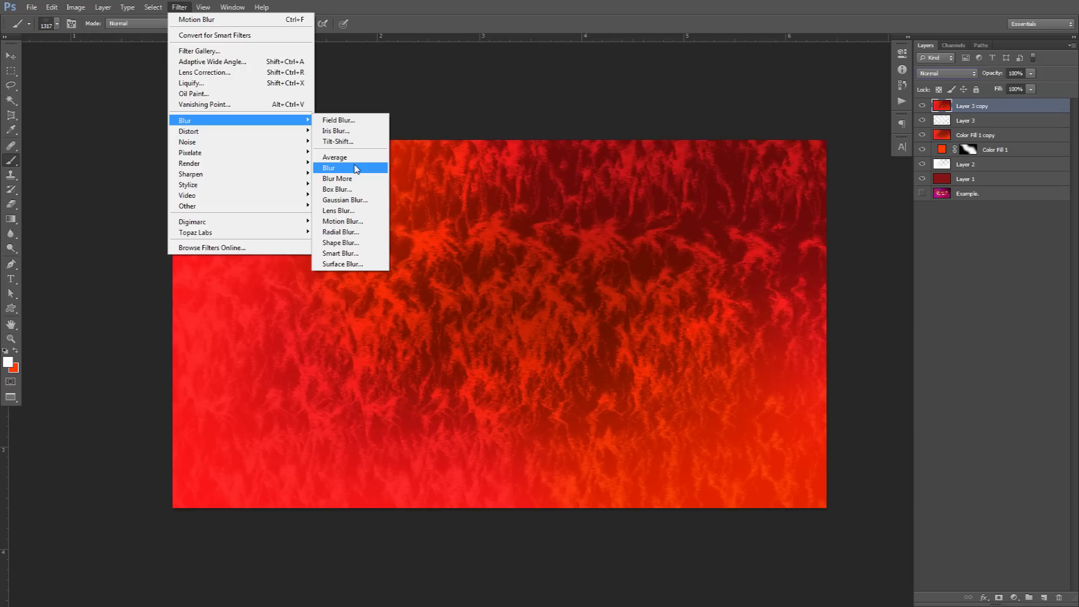
pyautogui.click(346, 221)
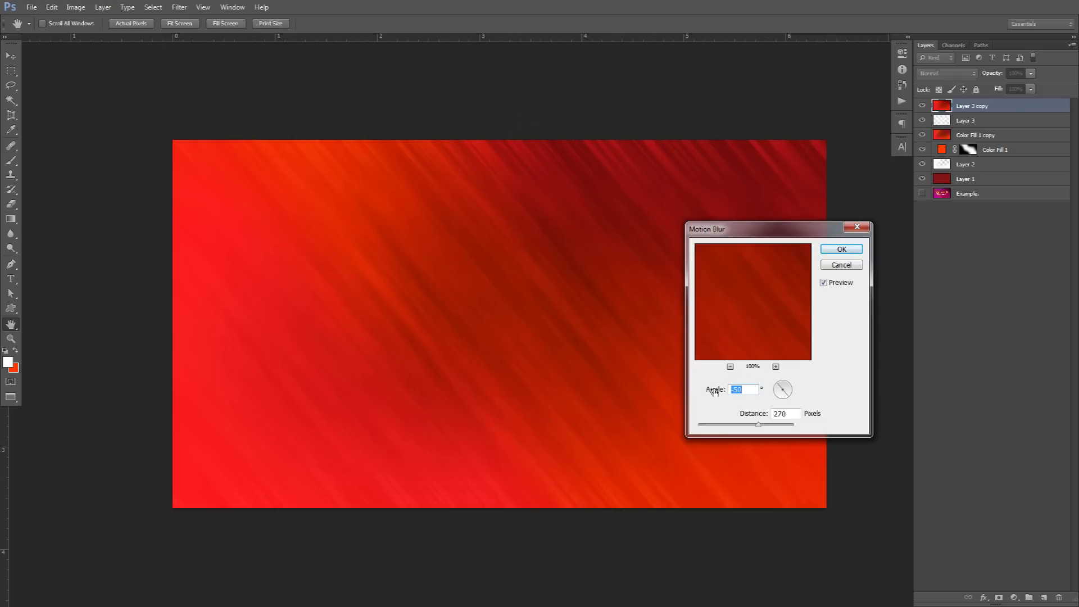
# Step: Try Motion Blur angles of about 37° and 4°, and return the angle to -50°
pyautogui.click(787, 392)
pyautogui.moveTo(787, 388); pyautogui.dragTo(788, 386)
pyautogui.click(787, 388)
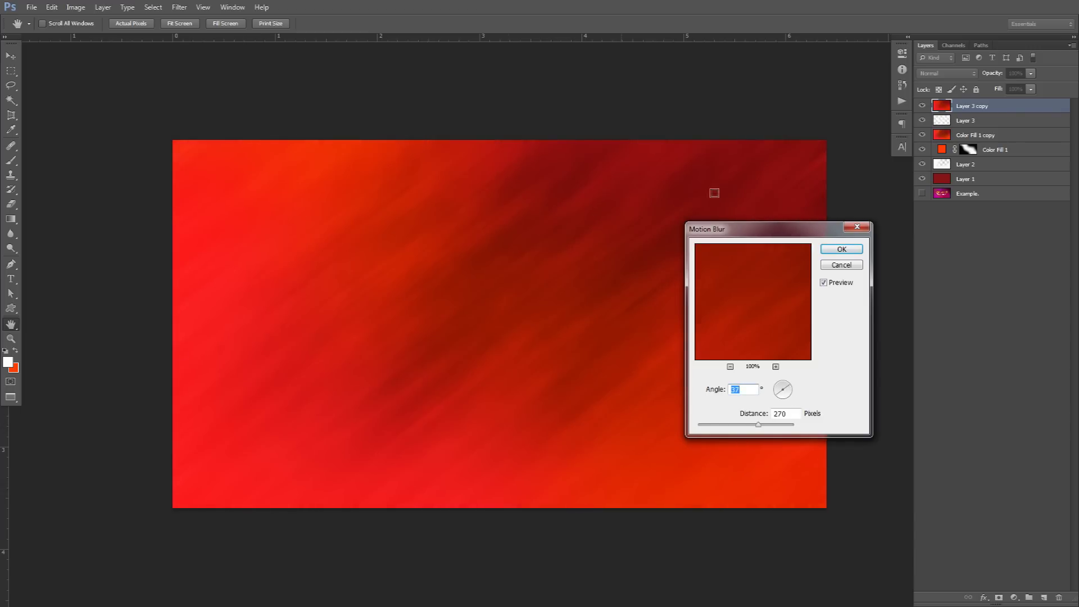
pyautogui.moveTo(787, 388); pyautogui.dragTo(794, 392)
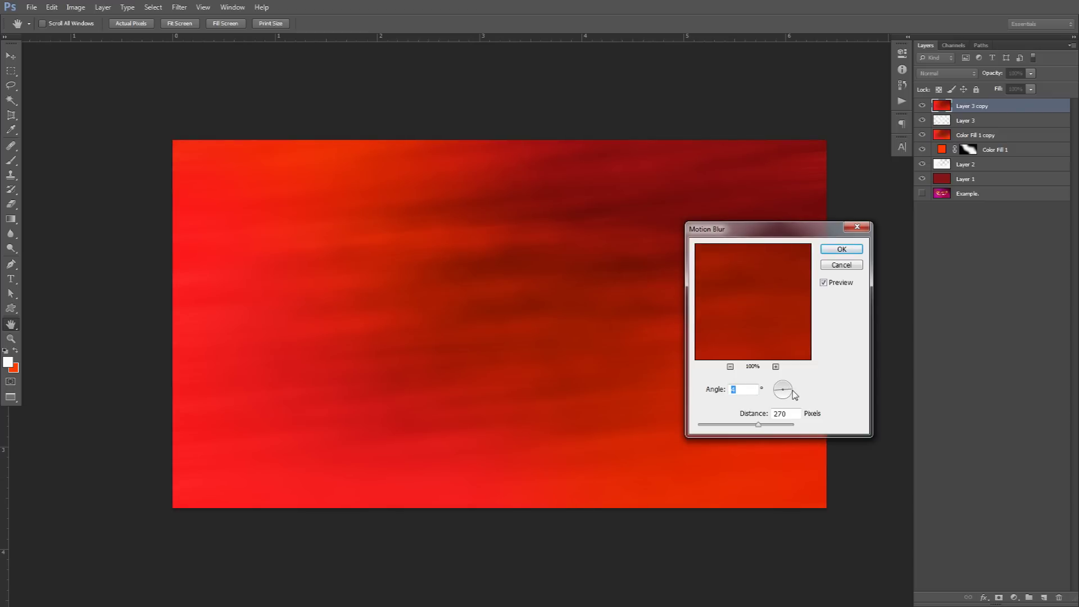
pyautogui.moveTo(792, 391); pyautogui.dragTo(788, 395)
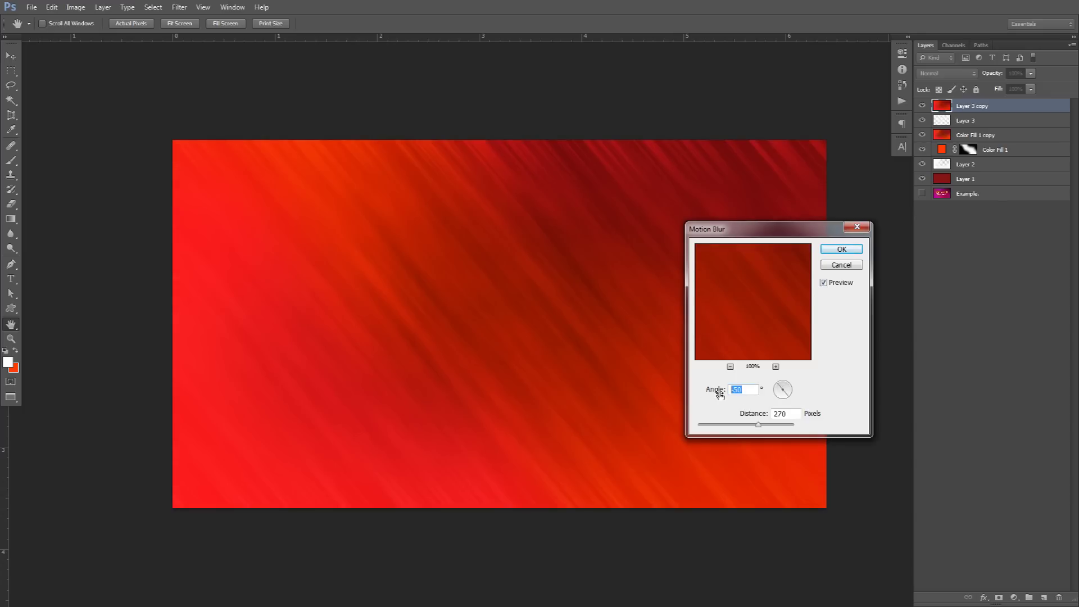
# Step: Test longer blur distances up to about 1625 pixels, then apply the Motion Blur with the distance set to 270 pixels
pyautogui.click(792, 414)
pyautogui.moveTo(758, 425); pyautogui.dragTo(789, 429)
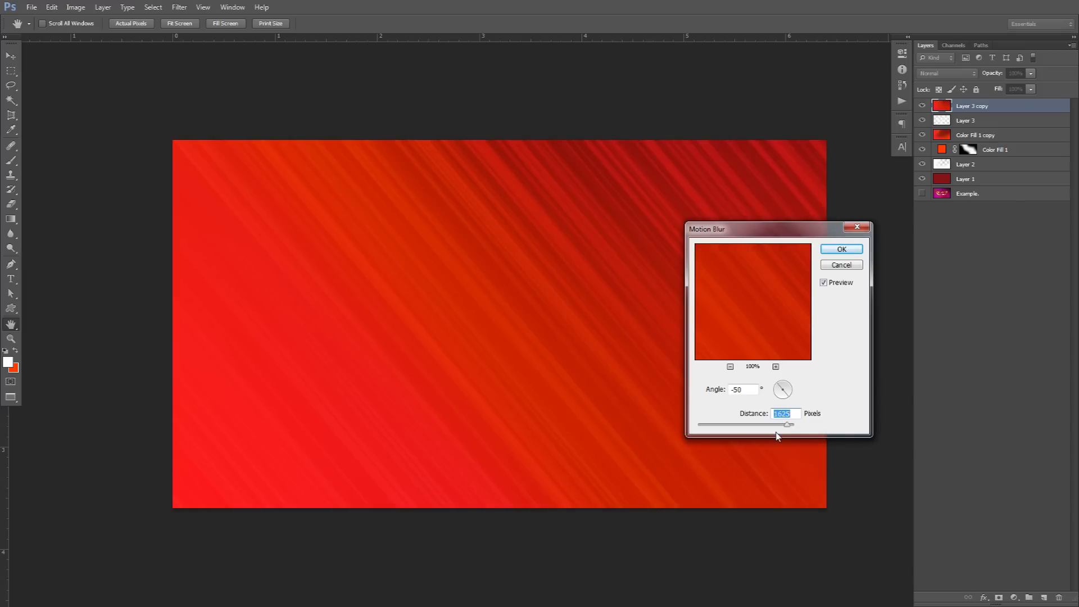
pyautogui.moveTo(787, 424); pyautogui.dragTo(777, 425)
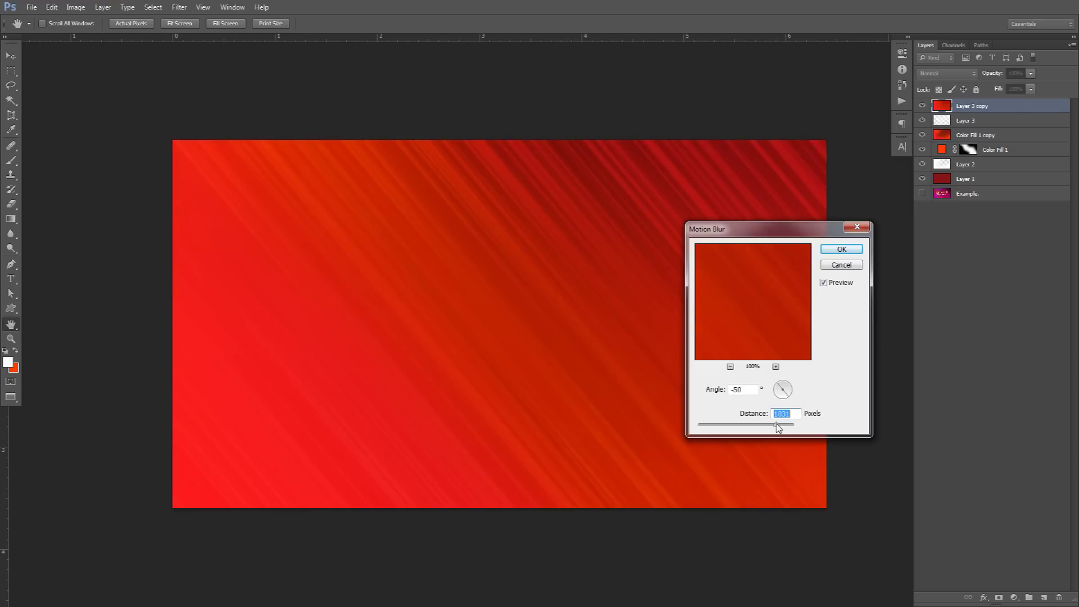
pyautogui.write('1000')
pyautogui.click(709, 416)
pyautogui.write('270')
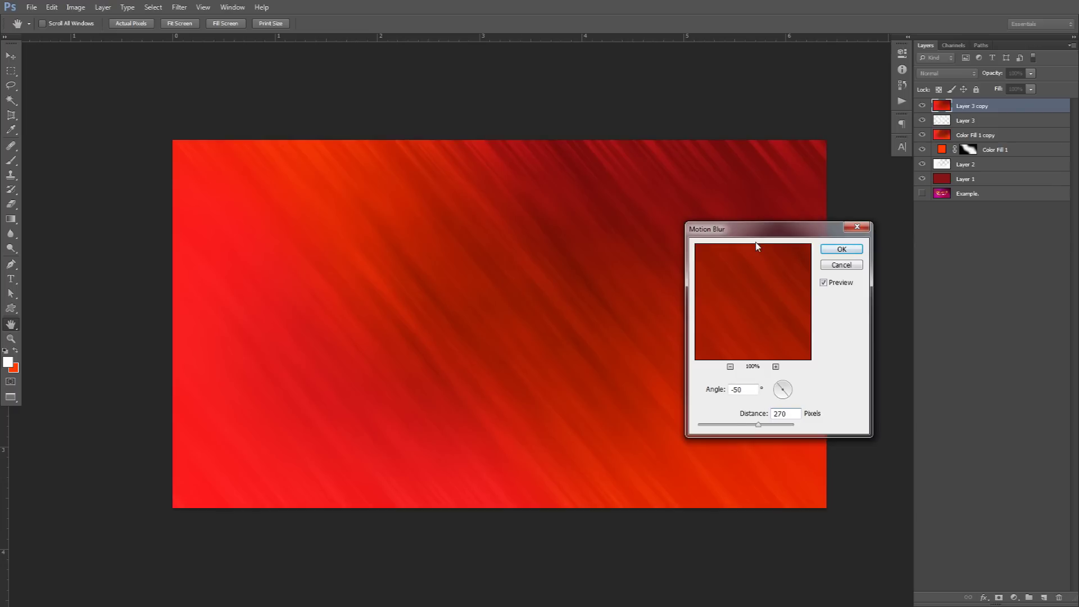
pyautogui.press('Return')
# Step: Add a new layer above the blurred copy and choose the 3158 px textured brush, reduced to 1440 px
pyautogui.press('b')
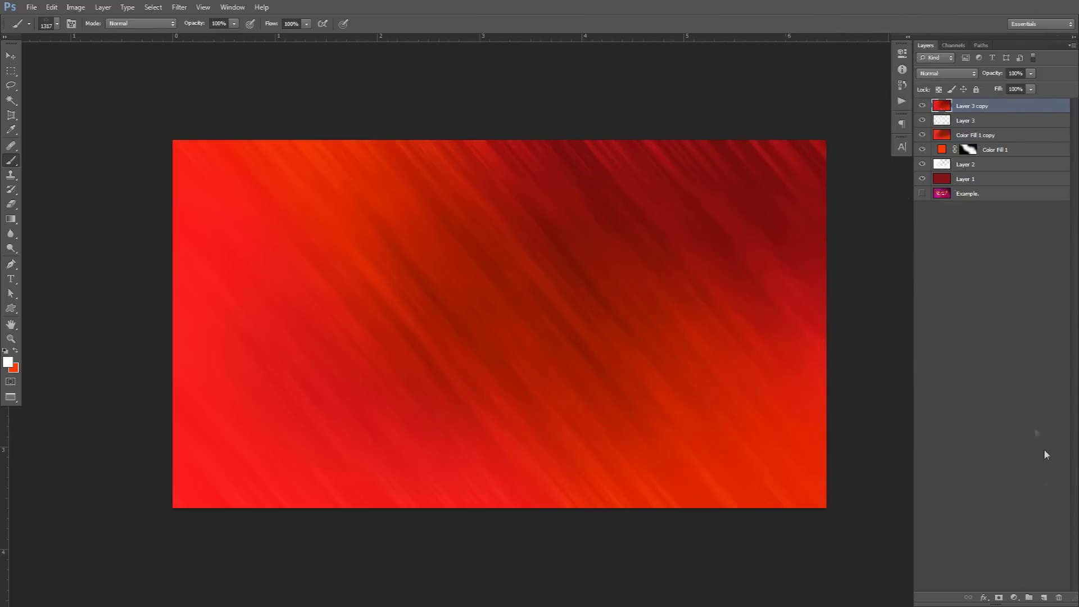
pyautogui.click(1043, 597)
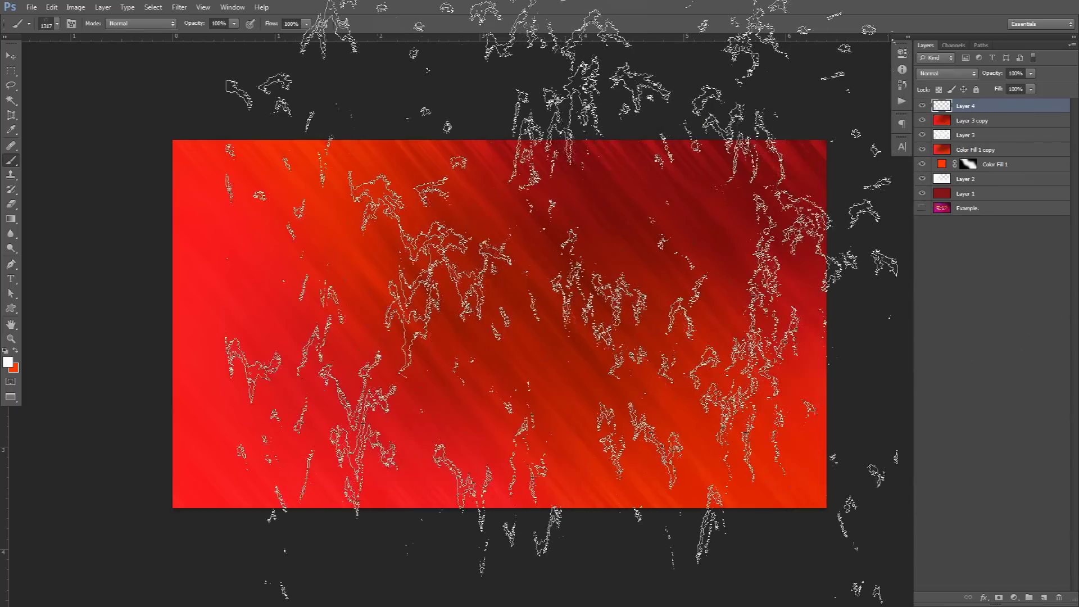
pyautogui.rightClick(568, 236)
pyautogui.click(636, 508)
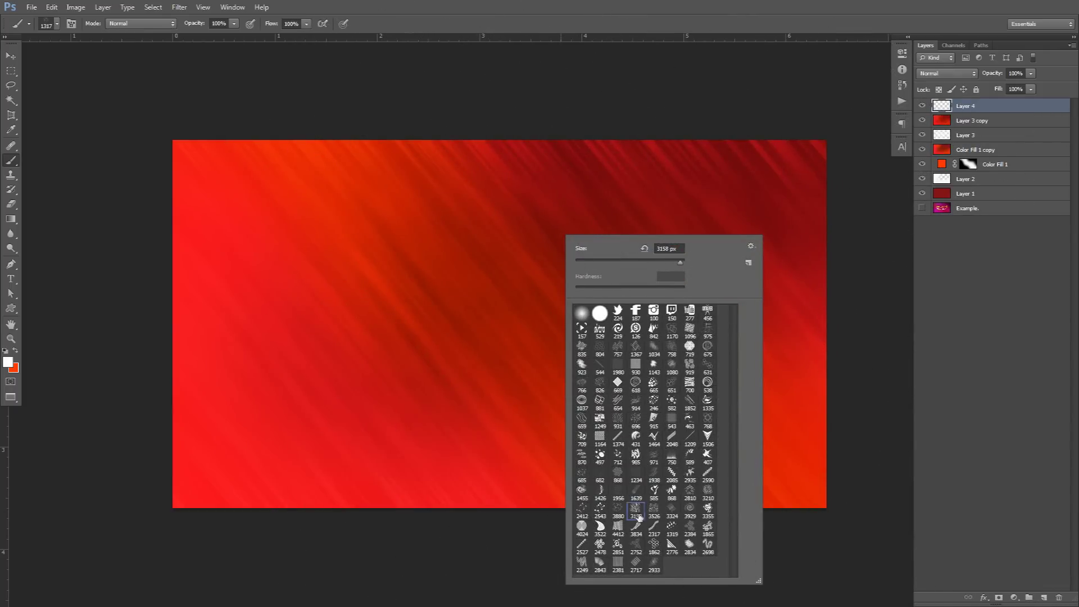
pyautogui.click(502, 275)
pyautogui.moveTo(674, 263); pyautogui.dragTo(639, 262)
# Step: Paint white patches of the new texture across the whole canvas on Layer 4 and set its blend mode to Overlay
pyautogui.moveTo(575, 278); pyautogui.dragTo(440, 293)
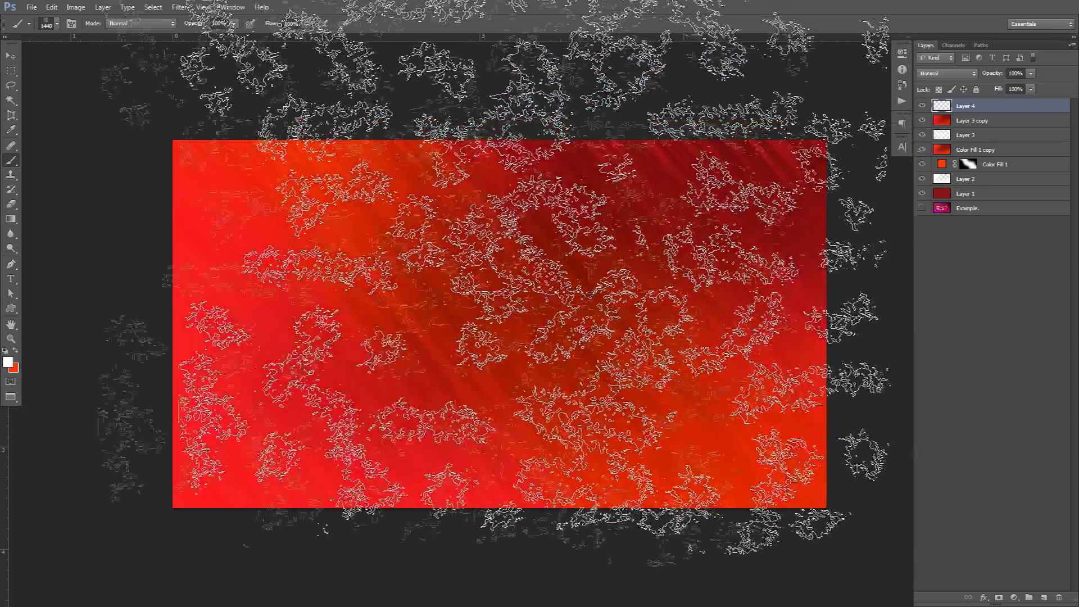
pyautogui.moveTo(241, 293); pyautogui.dragTo(814, 303)
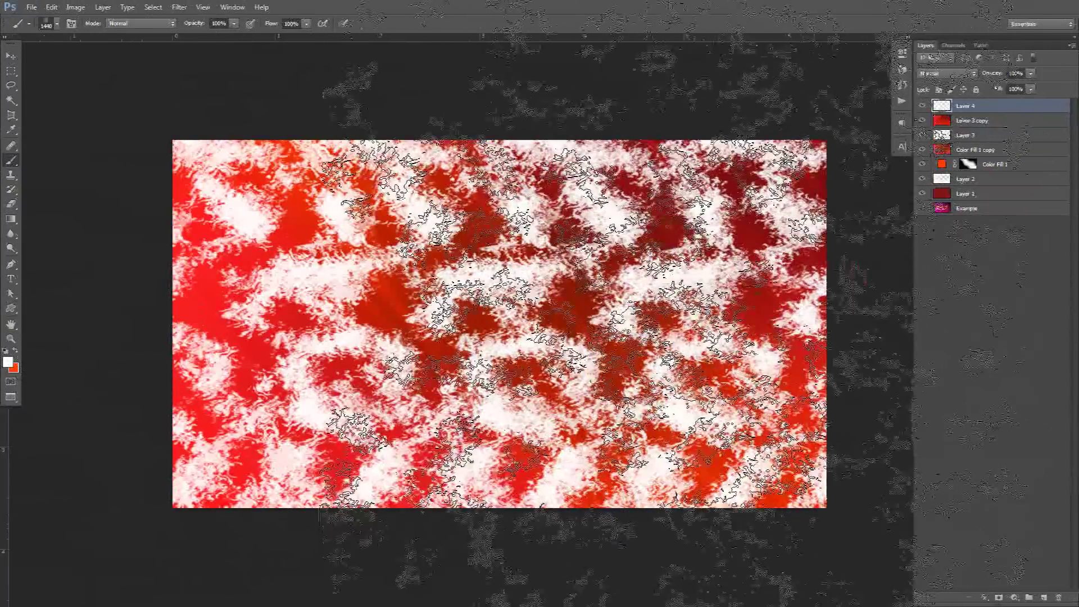
pyautogui.click(948, 74)
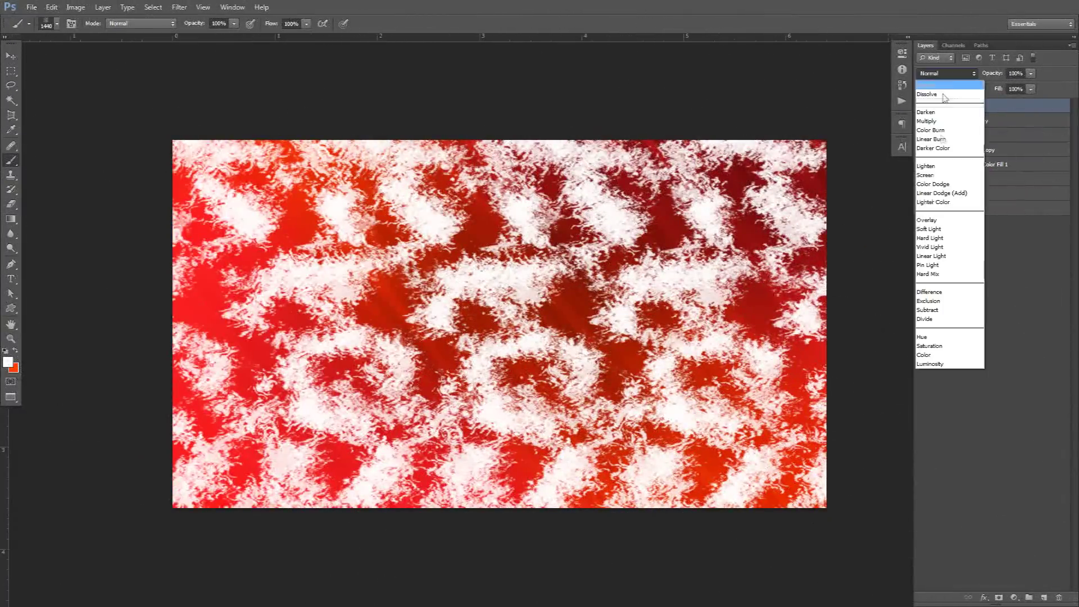
pyautogui.click(928, 219)
# Step: Duplicate all layers from Layer 4 down to Layer 1 and merge the copies into one layer
pyautogui.keyDown('shift'); pyautogui.click(985, 195); pyautogui.keyUp('shift')
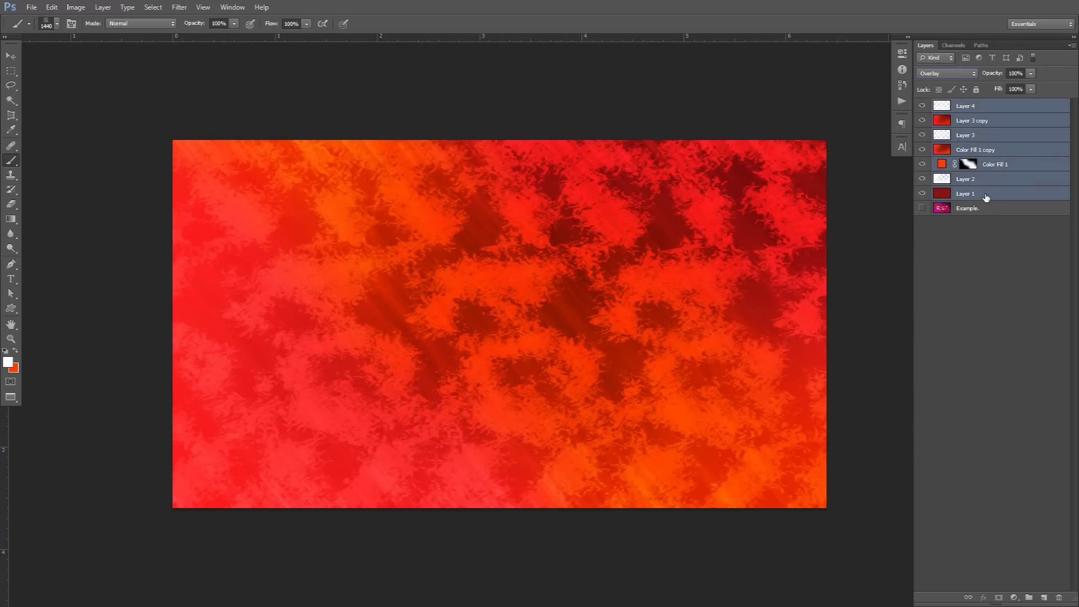
pyautogui.hotkey('ctrl', 'j')
pyautogui.hotkey('ctrl', 'e')
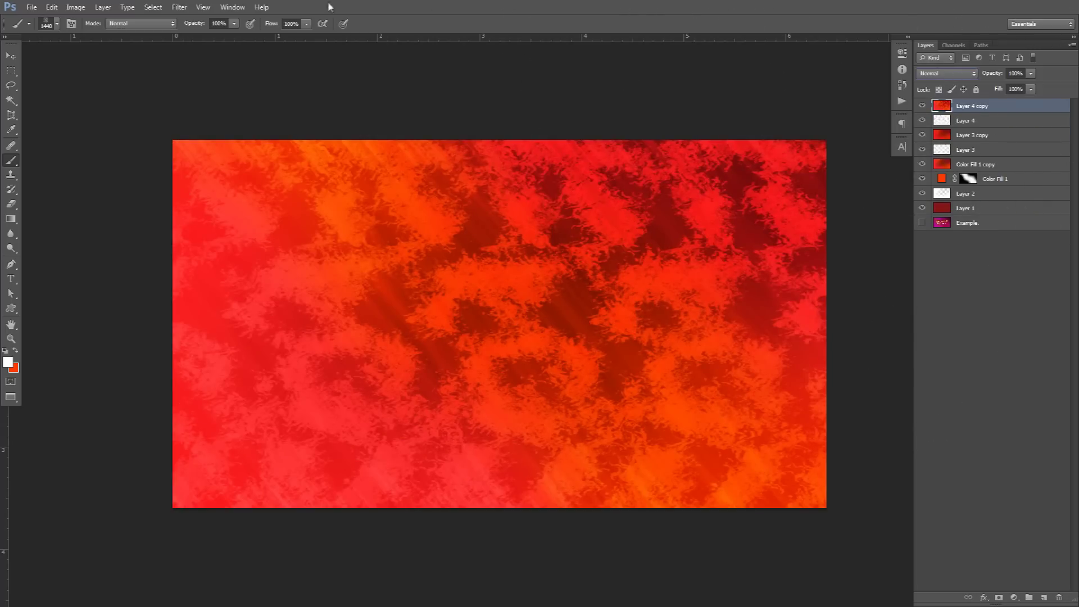
# Step: Apply a Motion Blur to the merged Layer 4 copy at an angle of -50° with a distance longer than 270 pixels
pyautogui.click(180, 7)
pyautogui.moveTo(199, 121)
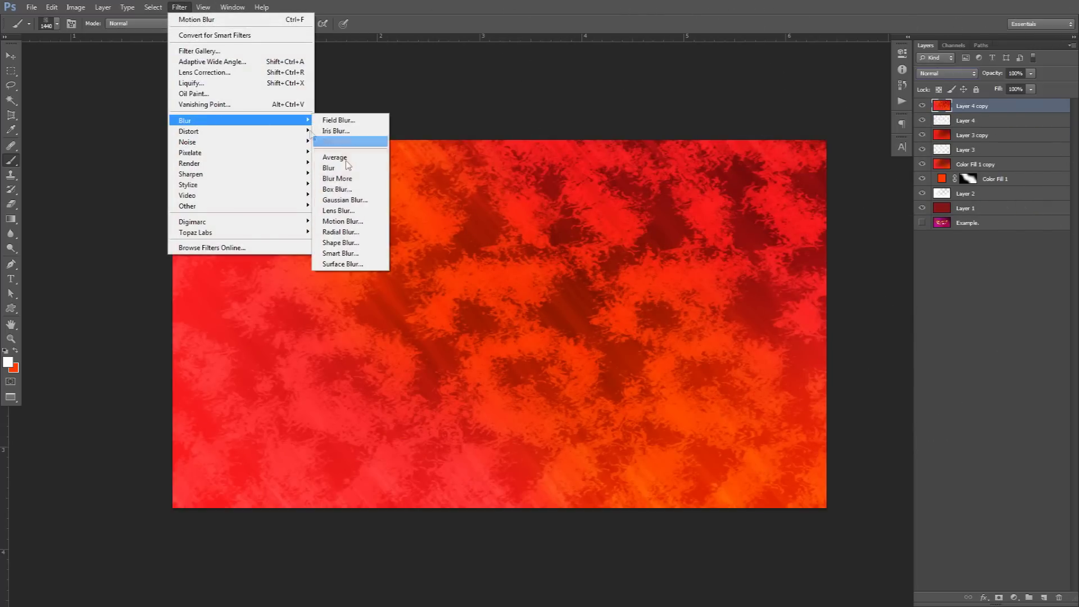
pyautogui.click(344, 221)
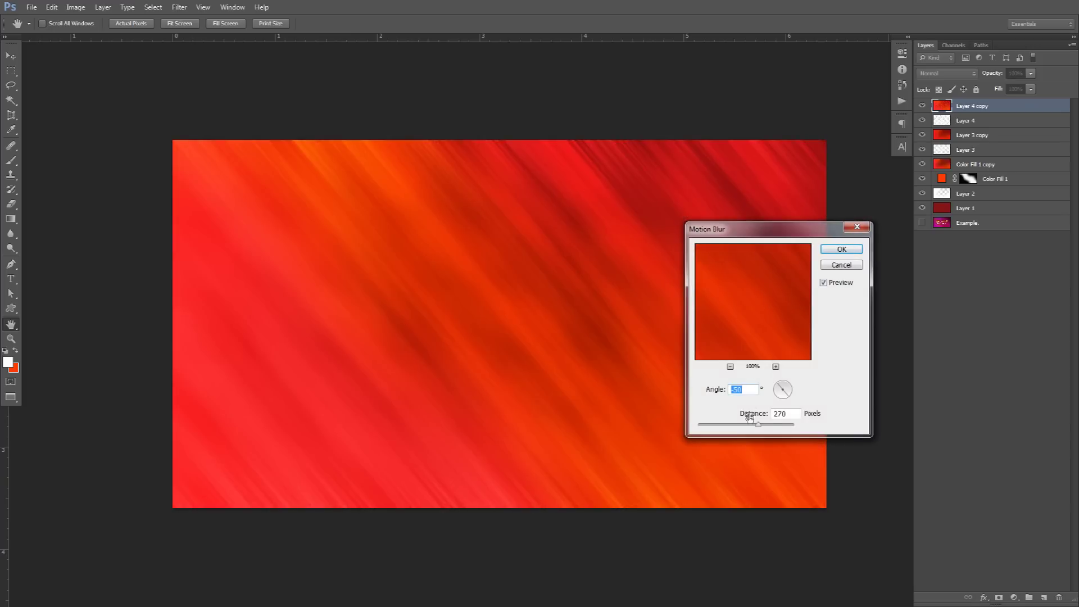
pyautogui.moveTo(766, 427)
pyautogui.mouseDown()
pyautogui.moveTo(782, 431)
pyautogui.moveTo(769, 431)
pyautogui.mouseUp()
pyautogui.click(853, 251)
pyautogui.press('b')
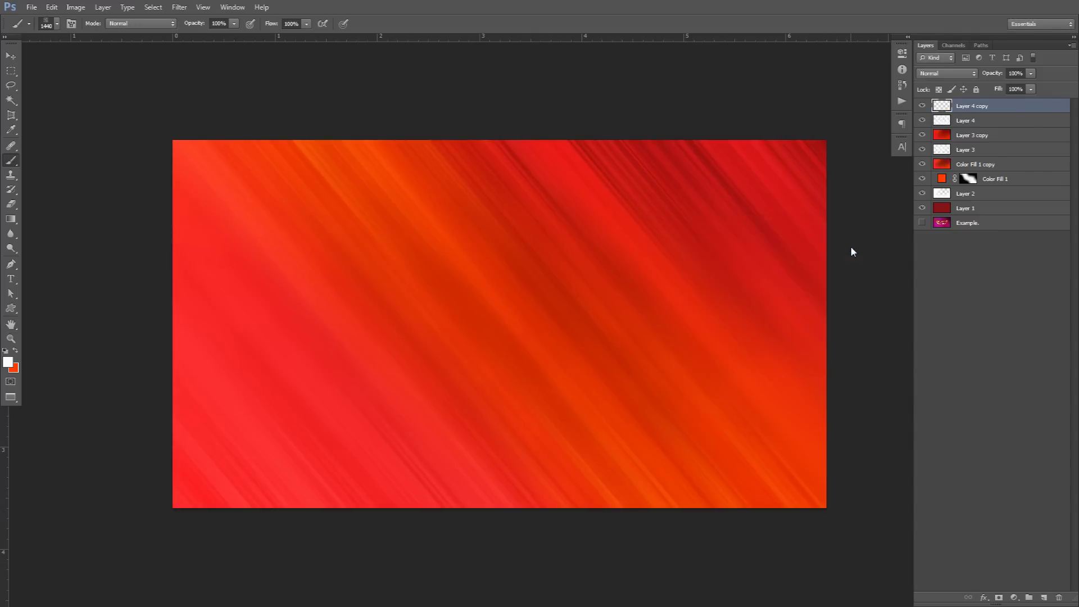
# Step: Compare the design with the Example layer by showing it alone, and restore the working layers' visibility
pyautogui.press('v')
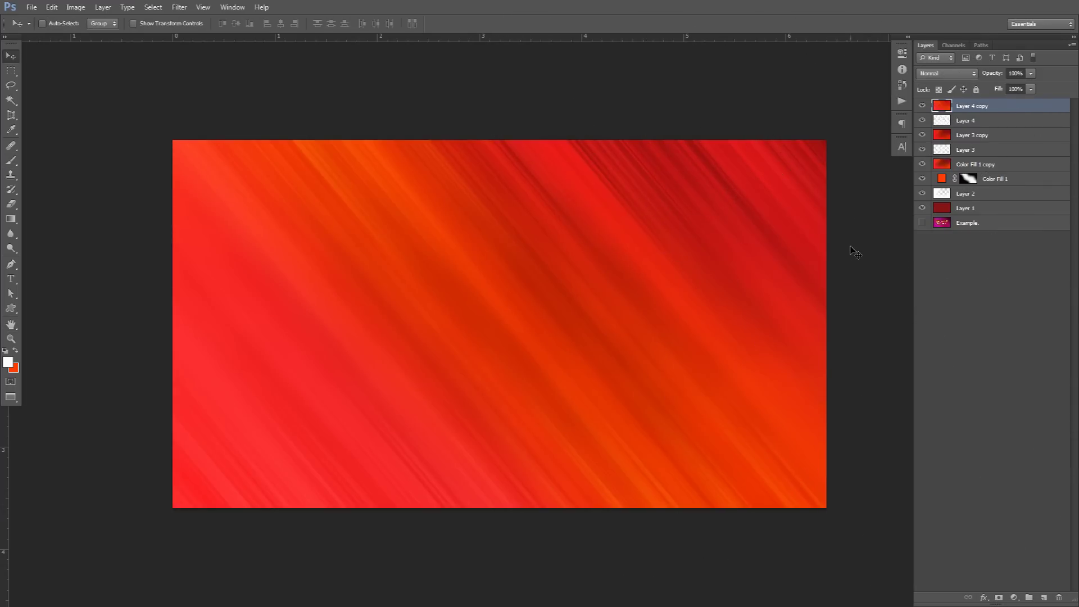
pyautogui.keyDown('alt'); pyautogui.click(922, 222); pyautogui.keyUp('alt')
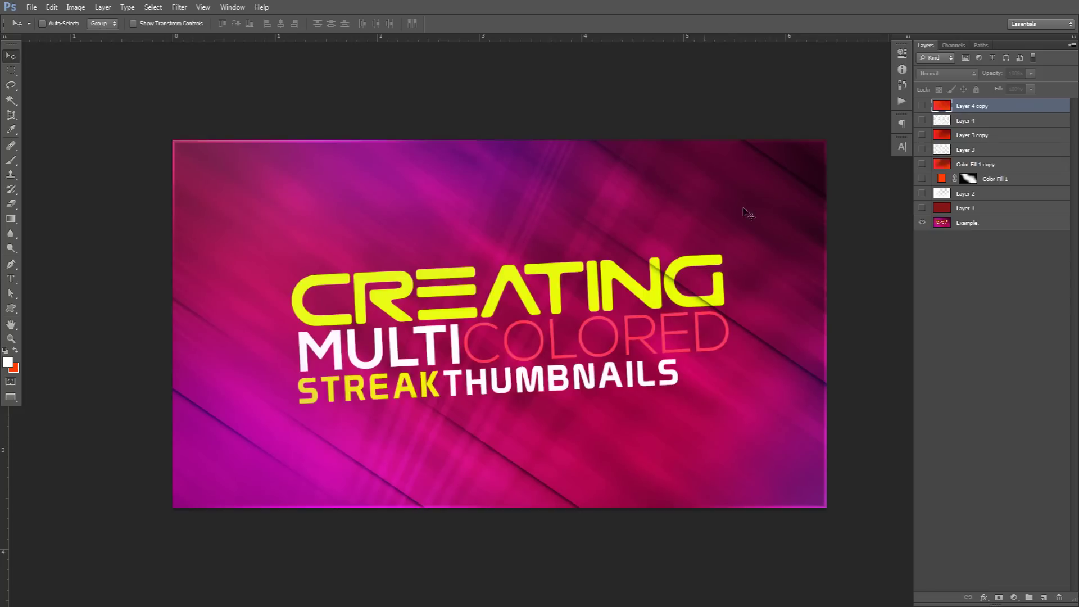
pyautogui.click(922, 223)
pyautogui.moveTo(922, 106); pyautogui.dragTo(922, 208)
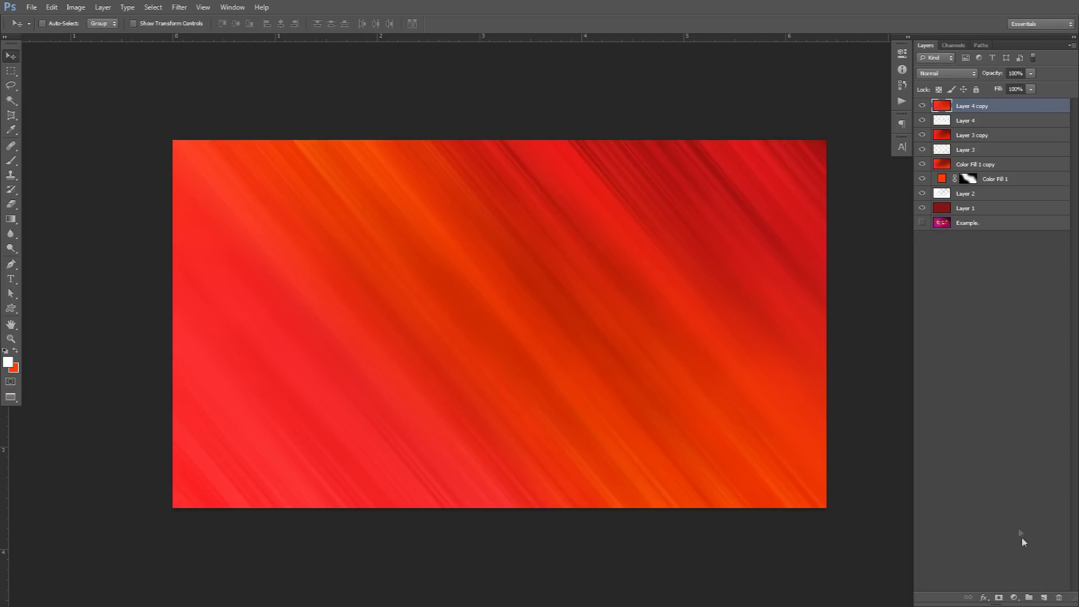
# Step: Add a Hue/Saturation adjustment layer above Layer 4 copy and shift the Hue to about -31
pyautogui.click(1014, 597)
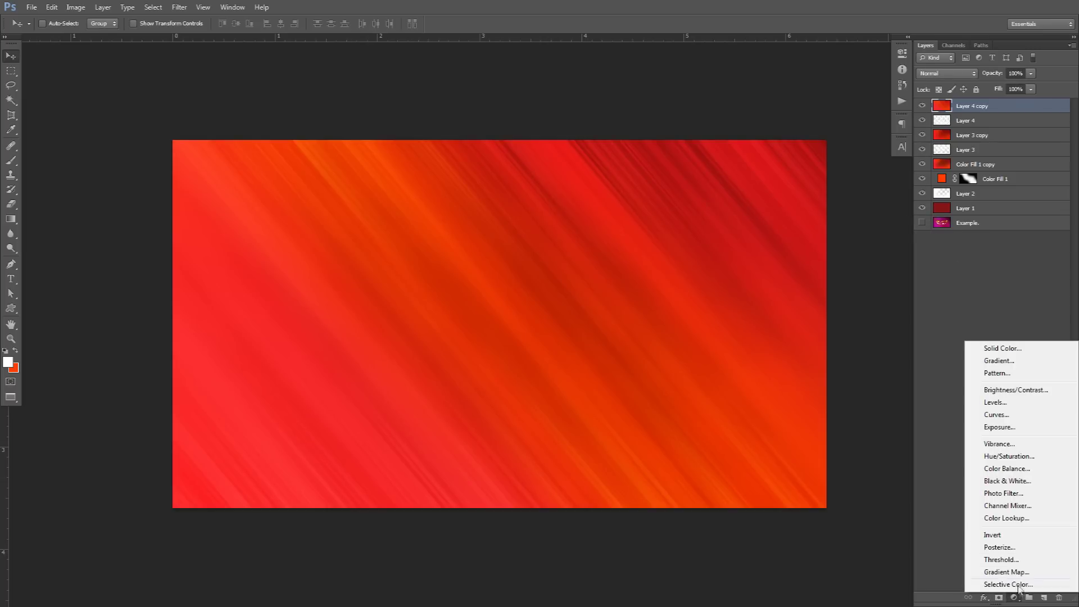
pyautogui.click(1017, 457)
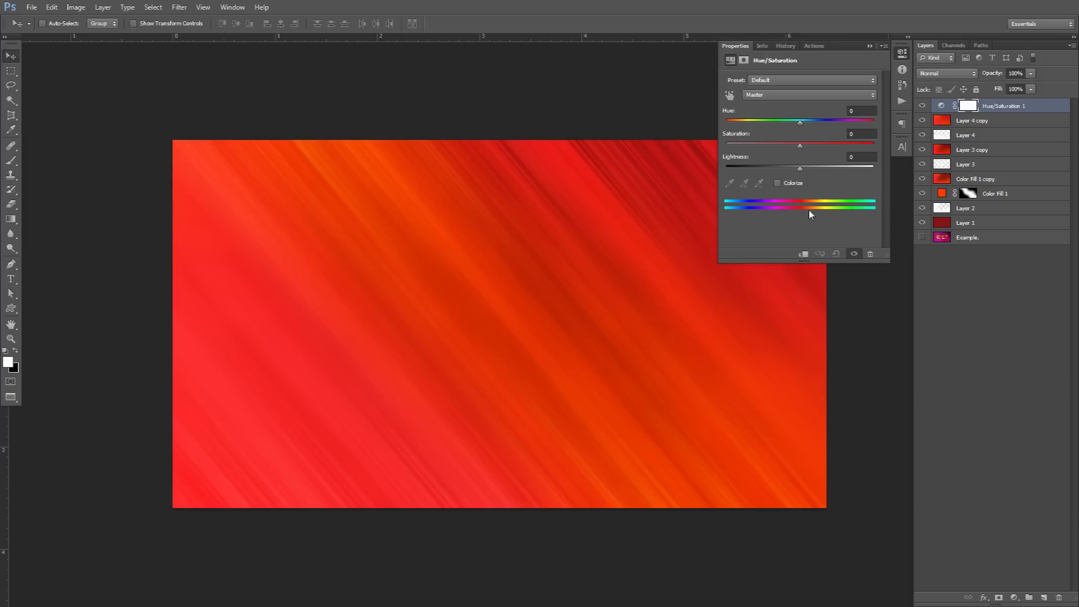
pyautogui.moveTo(799, 123); pyautogui.dragTo(789, 122)
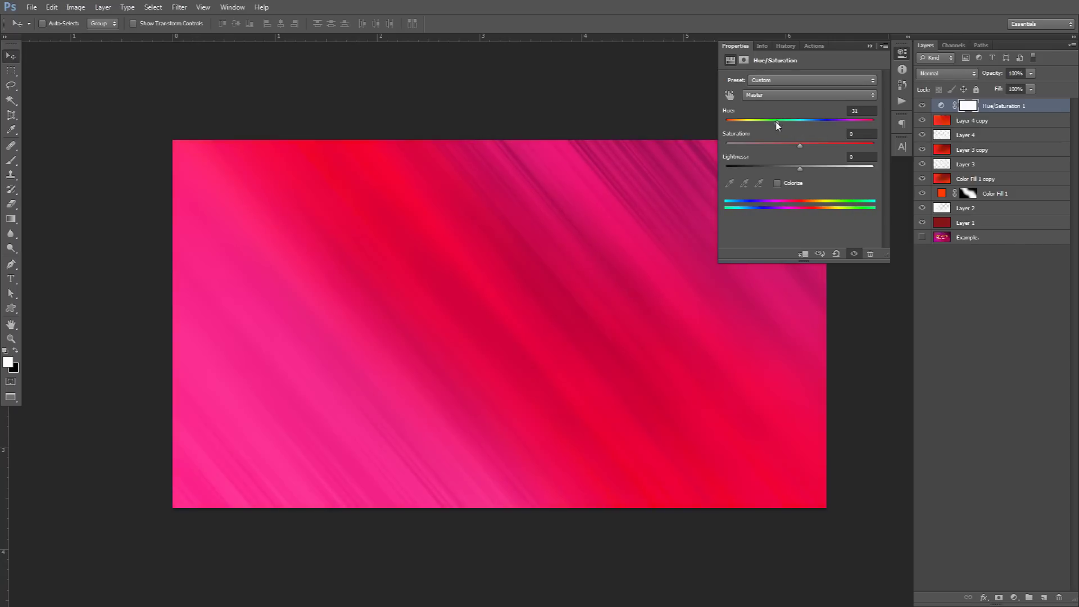
pyautogui.moveTo(779, 125)
pyautogui.mouseDown()
pyautogui.moveTo(846, 128)
pyautogui.moveTo(746, 128)
pyautogui.moveTo(777, 132)
pyautogui.mouseUp()
pyautogui.click(902, 53)
# Step: Compare the artwork with individual layers hidden and shown, including the Example layer and Layer 4 copy
pyautogui.moveTo(922, 106)
pyautogui.mouseDown()
pyautogui.moveTo(924, 238)
pyautogui.moveTo(922, 105)
pyautogui.mouseUp()
pyautogui.click(922, 237)
pyautogui.click(922, 237)
pyautogui.click(923, 120)
pyautogui.click(922, 120)
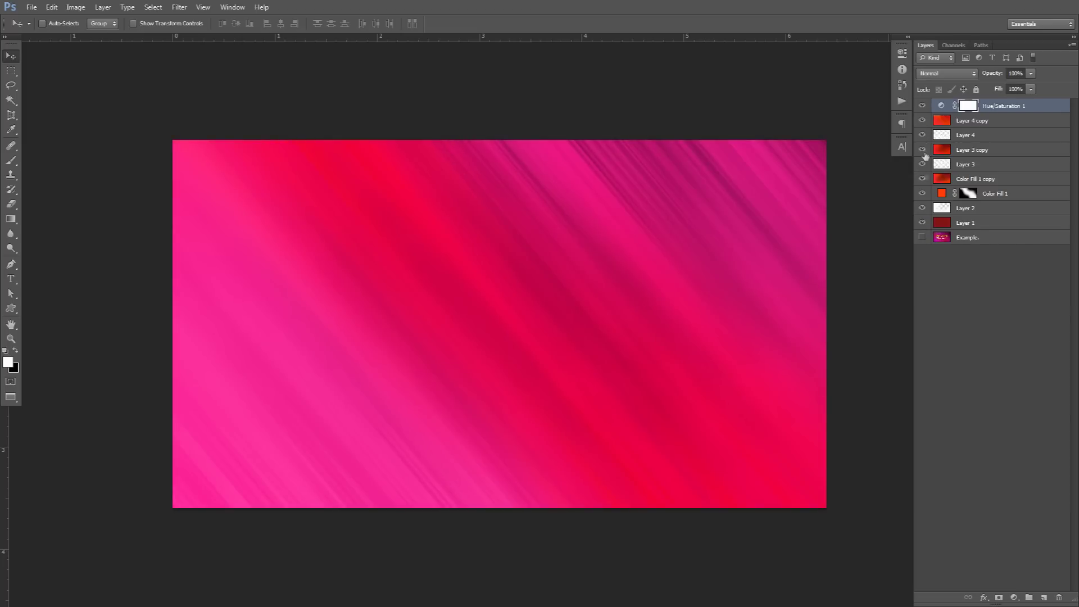
# Step: Add a new layer above Hue/Saturation 1 and choose the soft round brush, reduced to 578 px
pyautogui.click(1044, 598)
pyautogui.press('b')
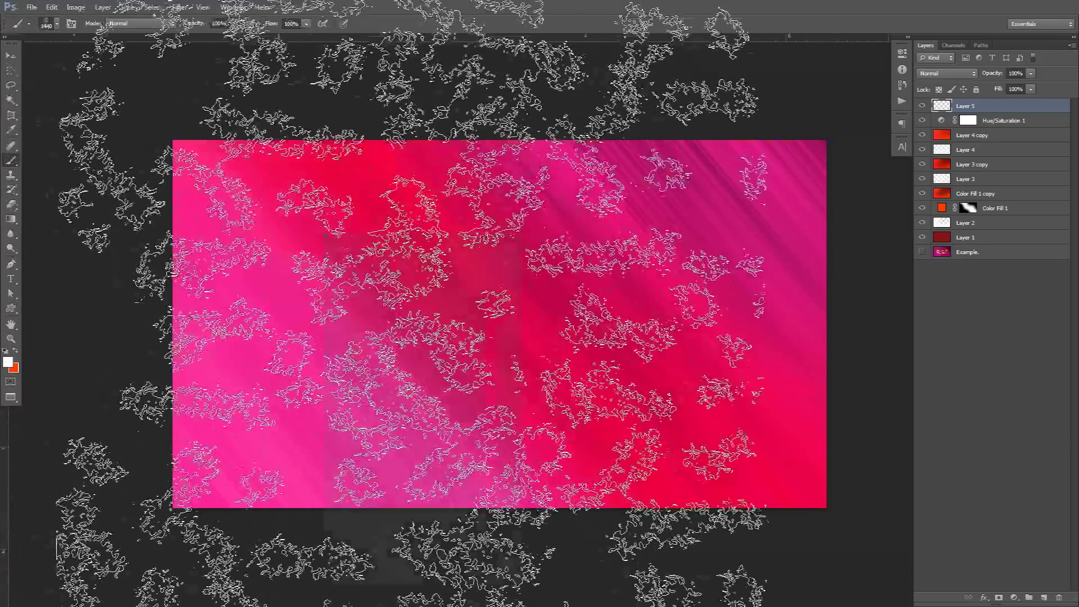
pyautogui.rightClick(332, 242)
pyautogui.doubleClick(340, 313)
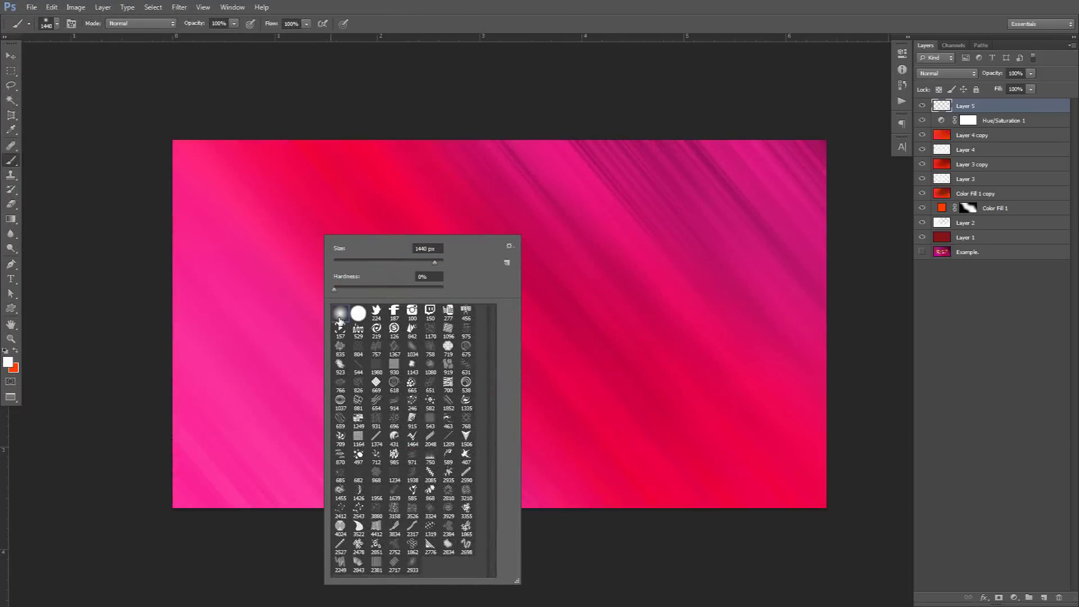
pyautogui.moveTo(655, 251); pyautogui.dragTo(488, 263)
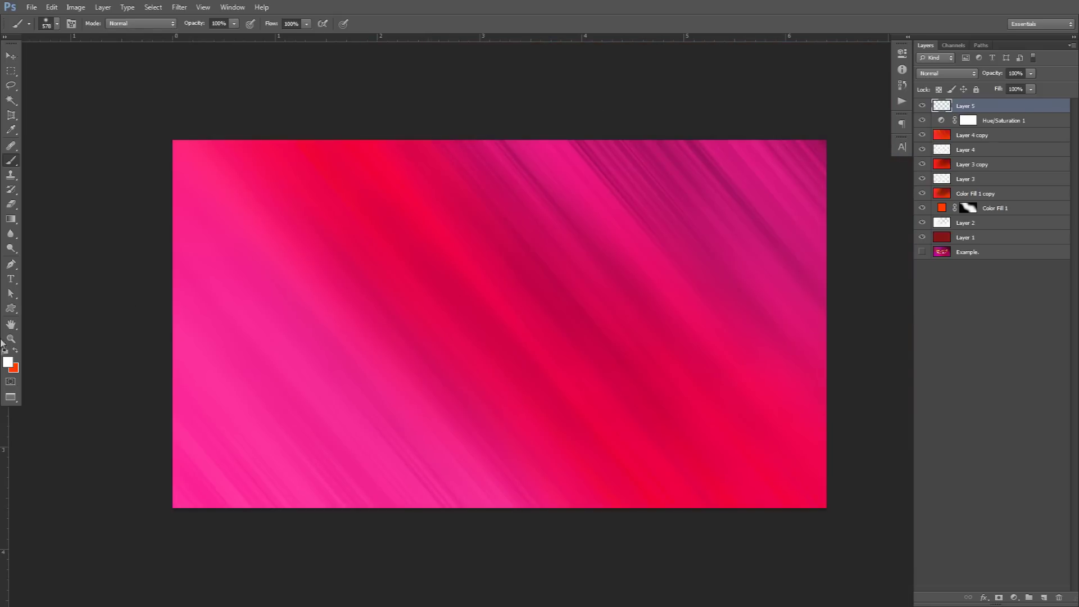
# Step: Set the foreground color to a bright green
pyautogui.click(8, 362)
pyautogui.click(602, 347)
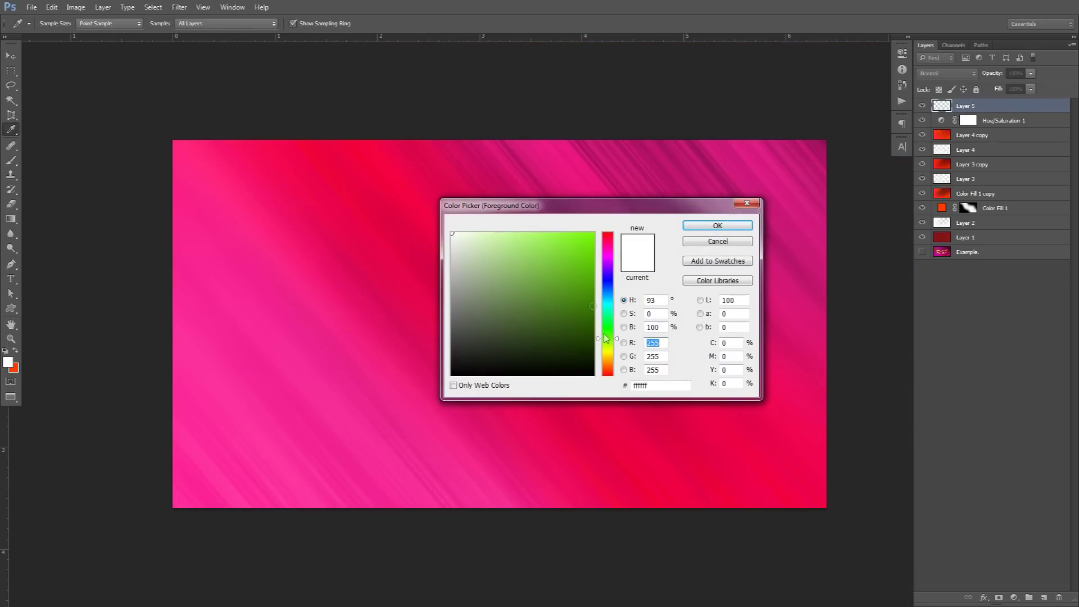
pyautogui.click(579, 258)
pyautogui.click(718, 226)
# Step: Paint soft green areas across the canvas's upper-left and lower-right corners on Layer 5
pyautogui.moveTo(535, 215); pyautogui.dragTo(578, 227)
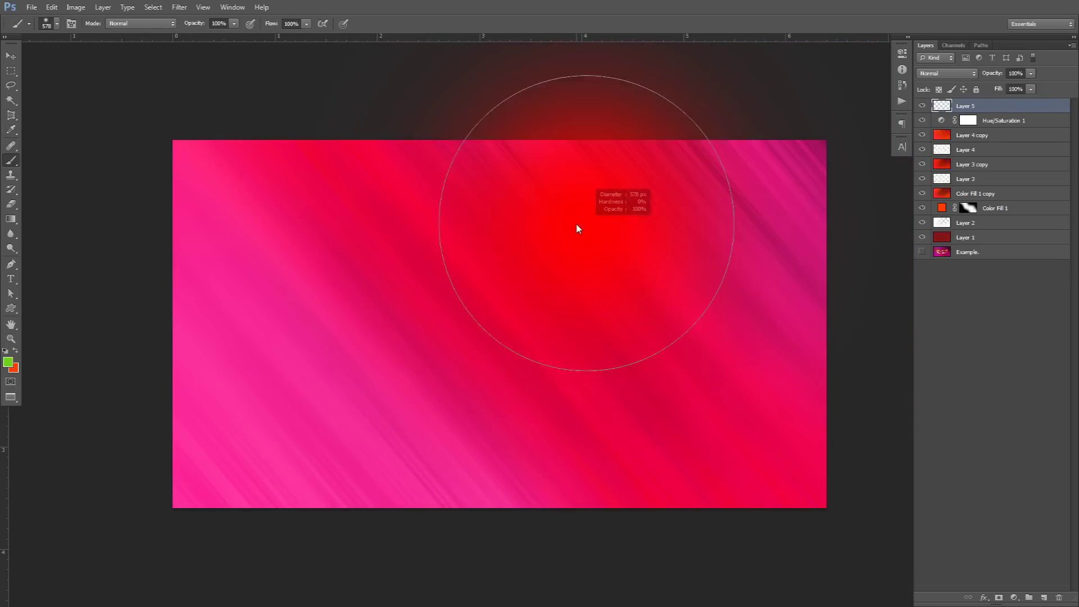
pyautogui.moveTo(455, 116)
pyautogui.mouseDown()
pyautogui.moveTo(258, 112)
pyautogui.moveTo(78, 204)
pyautogui.moveTo(325, 130)
pyautogui.mouseUp()
pyautogui.moveTo(482, 506)
pyautogui.mouseDown()
pyautogui.moveTo(619, 543)
pyautogui.moveTo(832, 433)
pyautogui.mouseUp()
pyautogui.moveTo(740, 536); pyautogui.dragTo(393, 534)
# Step: Set Layer 5's blend mode to Vivid Light and lower its opacity to about 57%
pyautogui.click(947, 73)
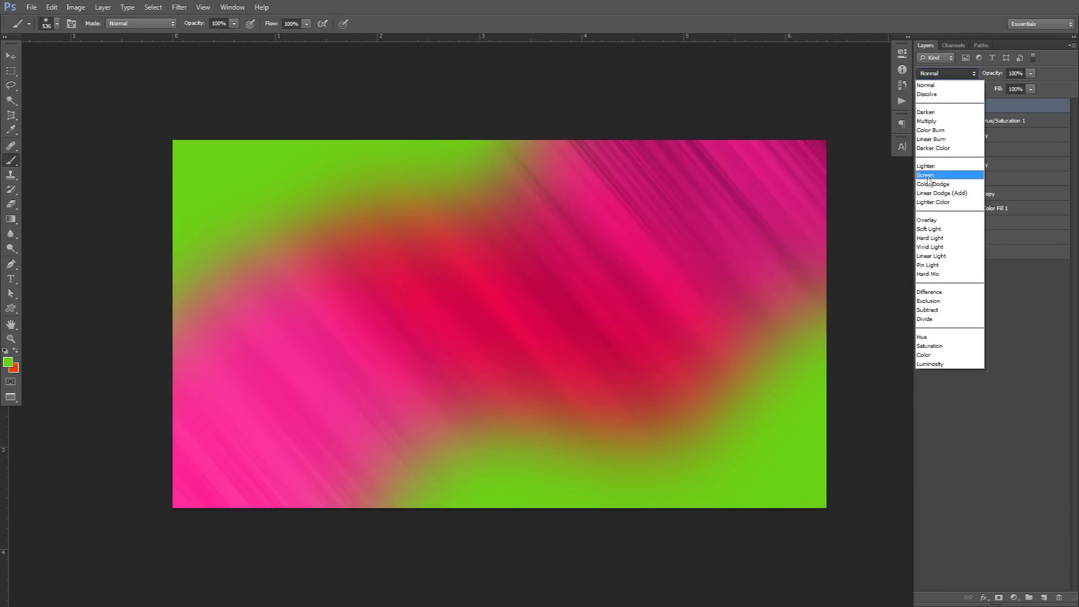
pyautogui.click(931, 247)
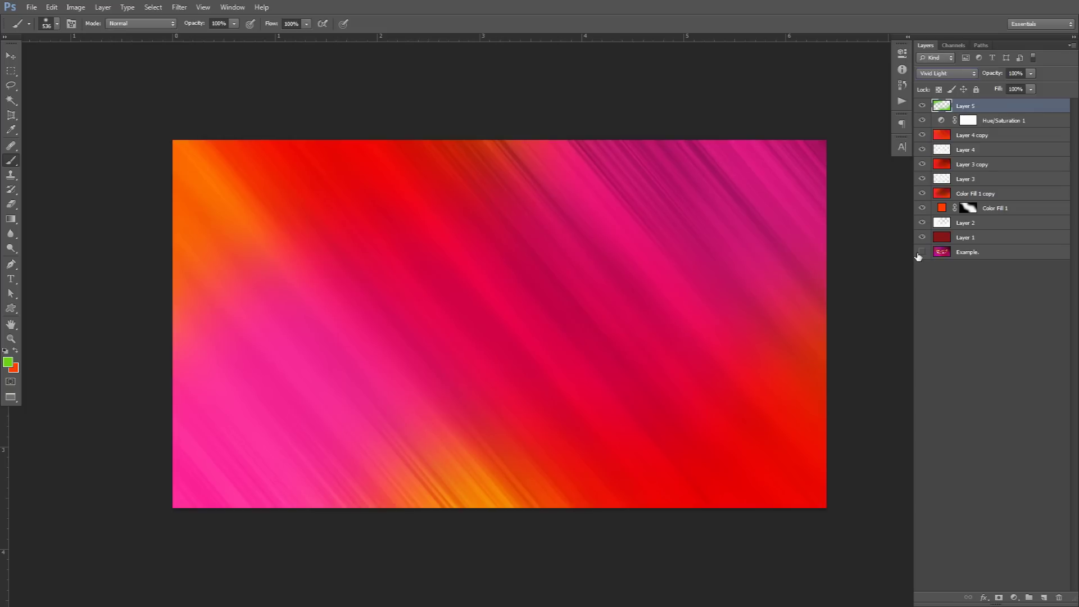
pyautogui.click(1031, 73)
pyautogui.moveTo(1032, 85); pyautogui.dragTo(1015, 90)
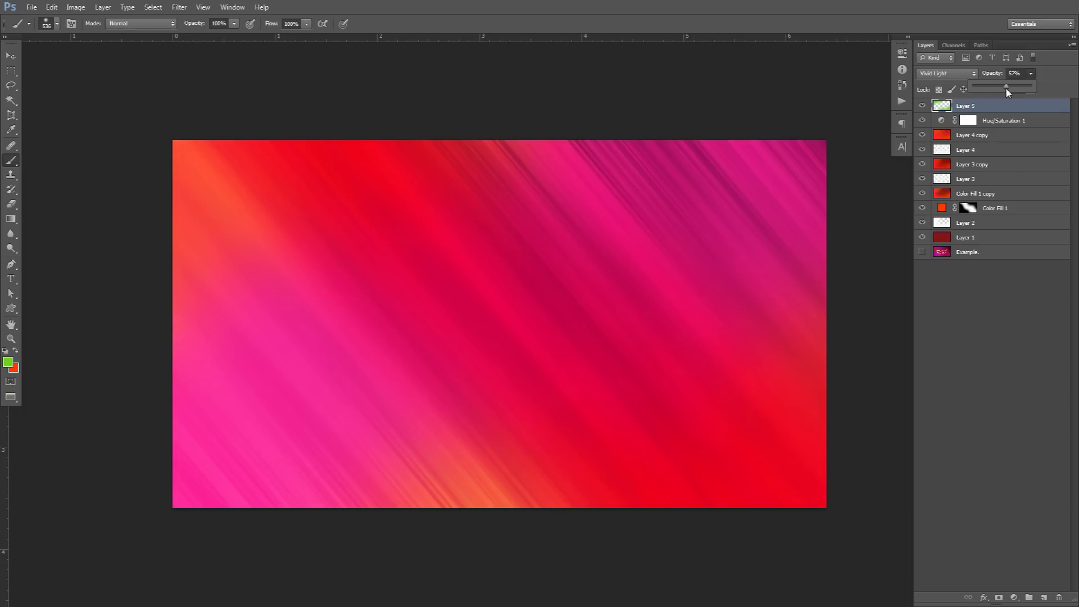
# Step: Undo the latest changes to the green paint layer and delete Layer 5
pyautogui.click(761, 119)
pyautogui.hotkey('ctrl', 'alt', 'z')
pyautogui.hotkey('ctrl', 'alt', 'z')
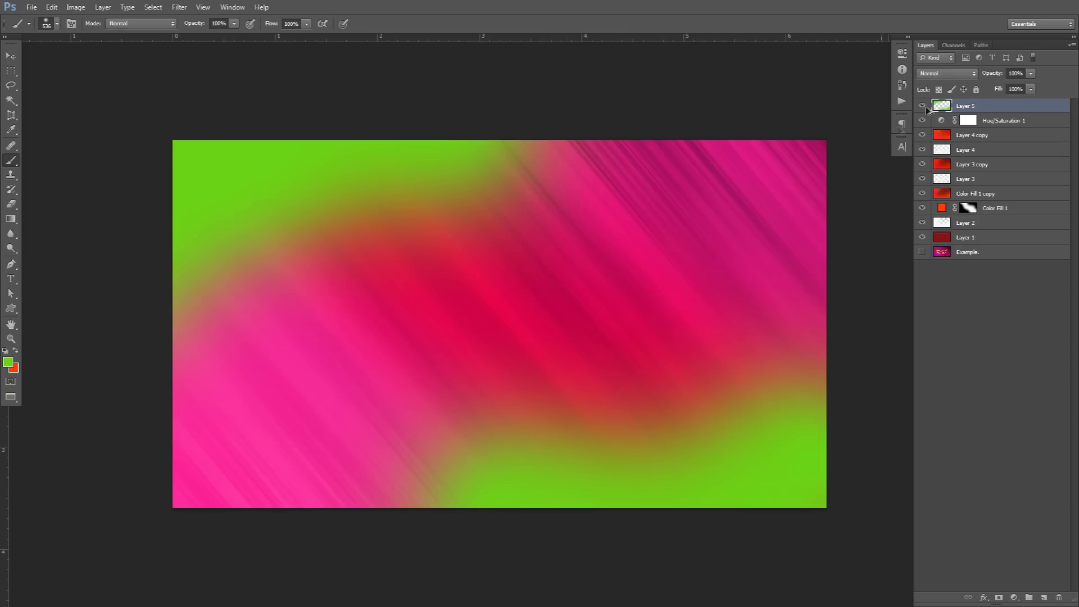
pyautogui.press('Delete')
# Step: Add a Curves adjustment layer shaped into a gentle S-curve and place it below Hue/Saturation 1
pyautogui.click(1012, 597)
pyautogui.click(1003, 419)
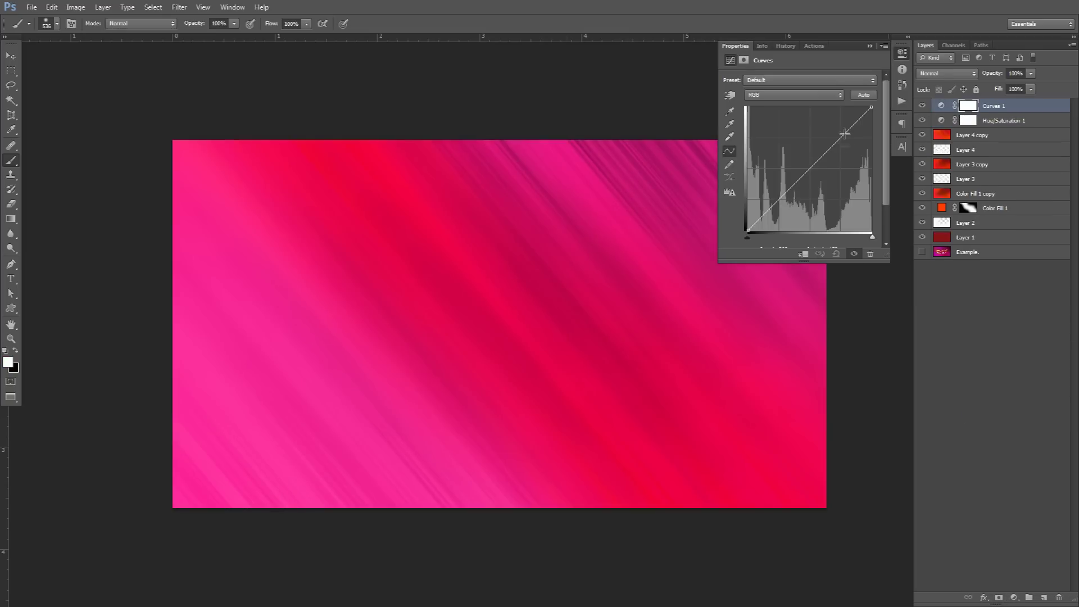
pyautogui.moveTo(843, 134); pyautogui.dragTo(840, 133)
pyautogui.moveTo(781, 197); pyautogui.dragTo(779, 201)
pyautogui.keyDown('shift'); pyautogui.click(989, 121); pyautogui.keyUp('shift')
pyautogui.click(989, 105)
pyautogui.moveTo(989, 106); pyautogui.dragTo(989, 127)
pyautogui.moveTo(779, 202); pyautogui.dragTo(771, 214)
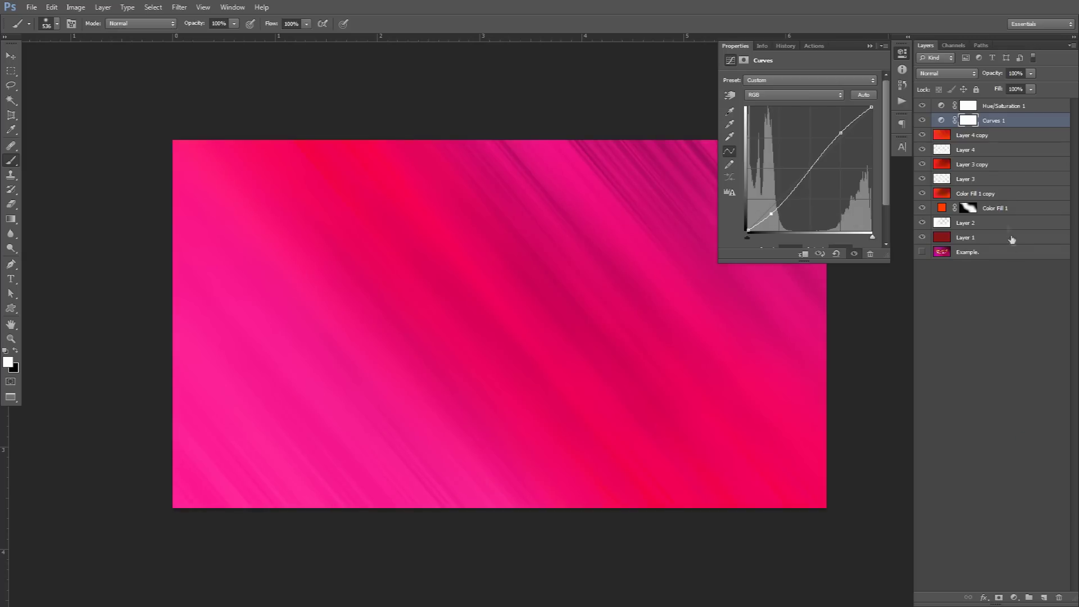
# Step: Add a Brightness/Contrast adjustment layer above Layer 4 copy with Brightness at -92 and slightly reduced Contrast
pyautogui.click(981, 135)
pyautogui.click(1013, 598)
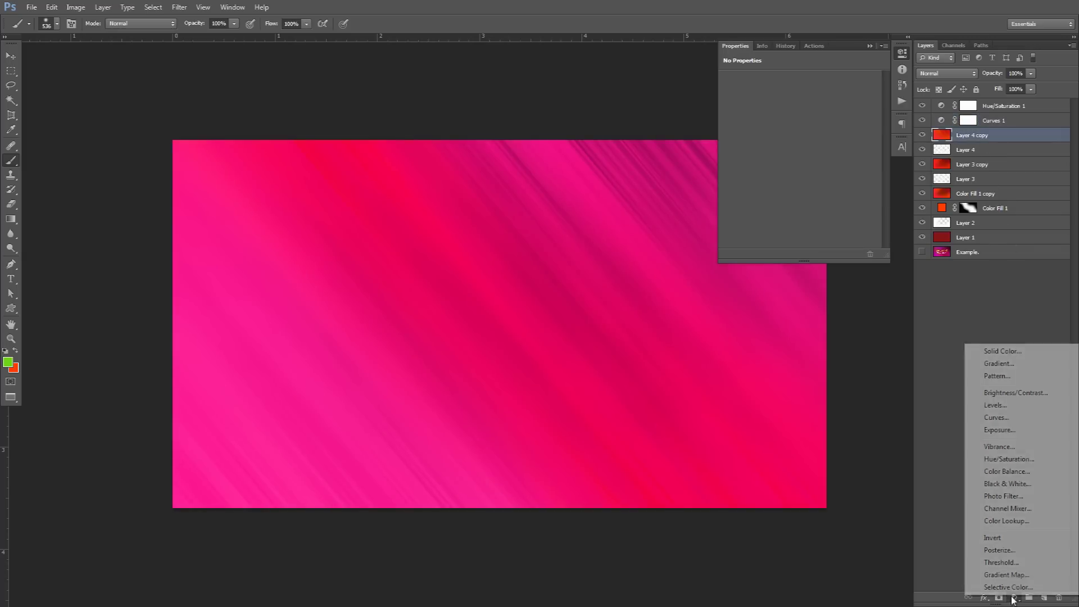
pyautogui.click(1012, 393)
pyautogui.moveTo(761, 110); pyautogui.dragTo(756, 136)
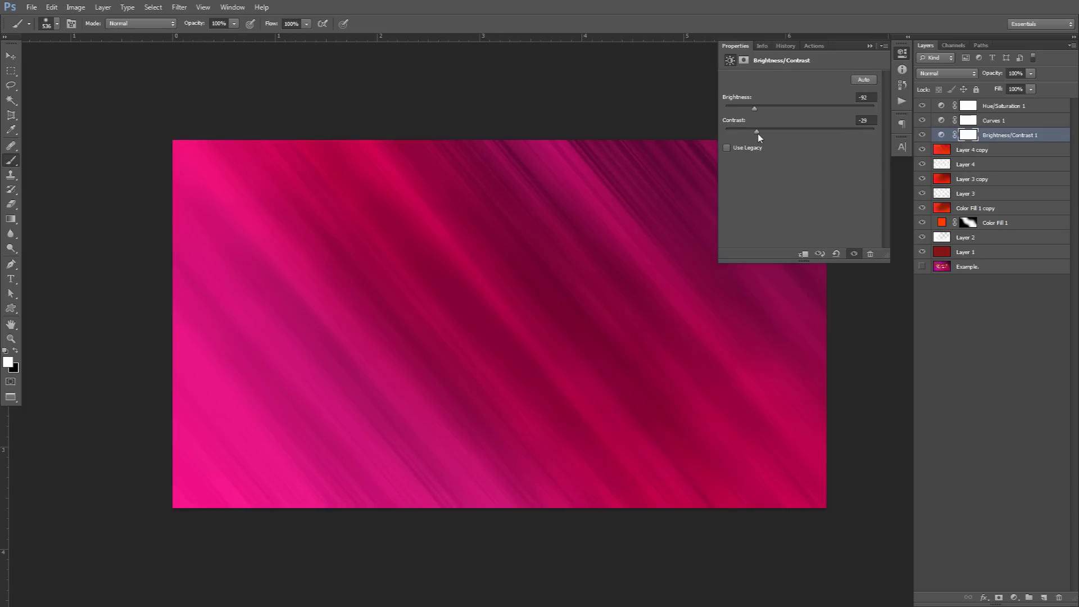
pyautogui.moveTo(758, 134); pyautogui.dragTo(770, 135)
pyautogui.click(901, 53)
# Step: Compare the artwork with the adjustment and streak layers hidden and shown
pyautogui.click(922, 106)
pyautogui.click(922, 107)
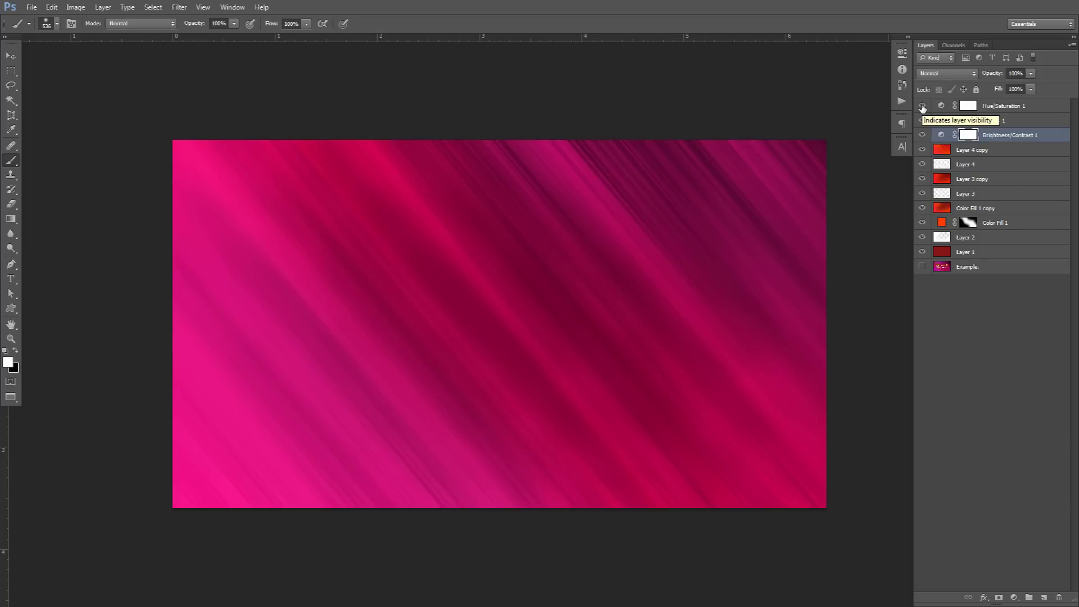
pyautogui.click(931, 107)
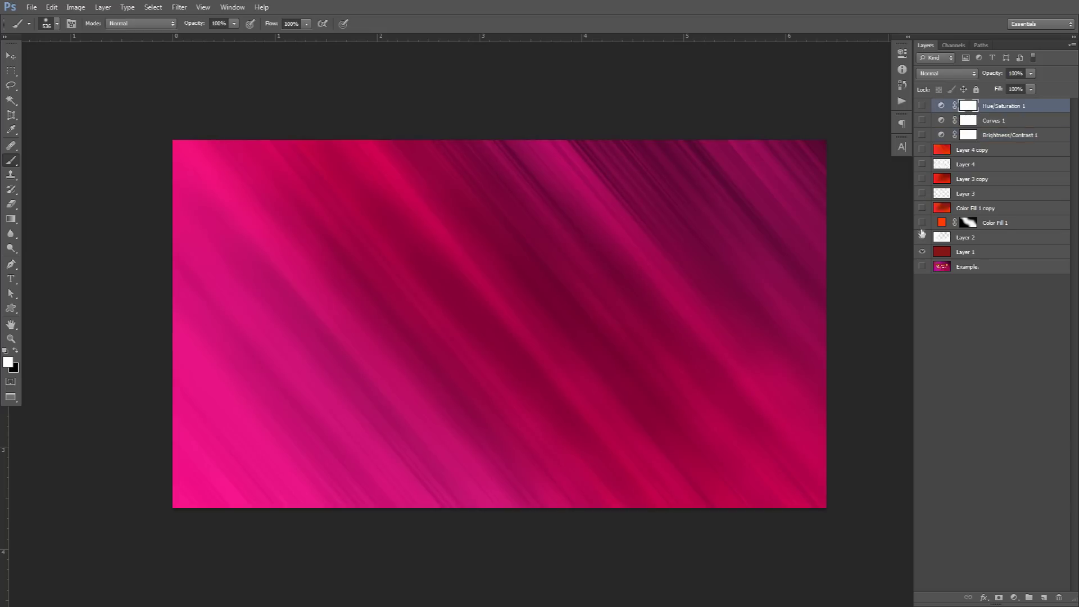
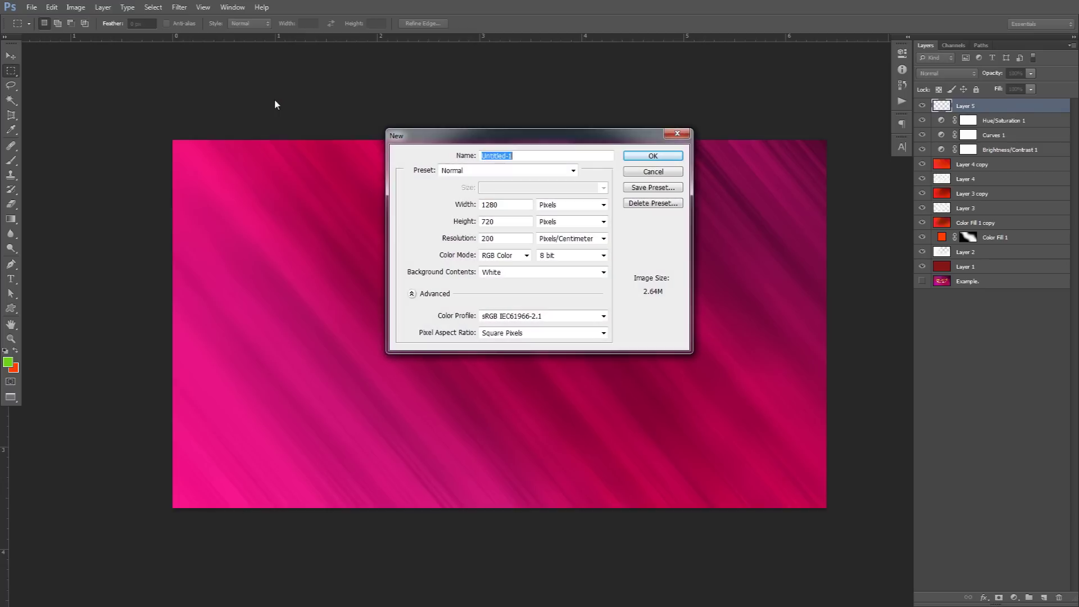
# Step: Review the width, height and resolution in the new document settings and dismiss them without creating a document
pyautogui.moveTo(453, 136); pyautogui.dragTo(453, 183)
pyautogui.doubleClick(500, 253)
pyautogui.doubleClick(504, 269)
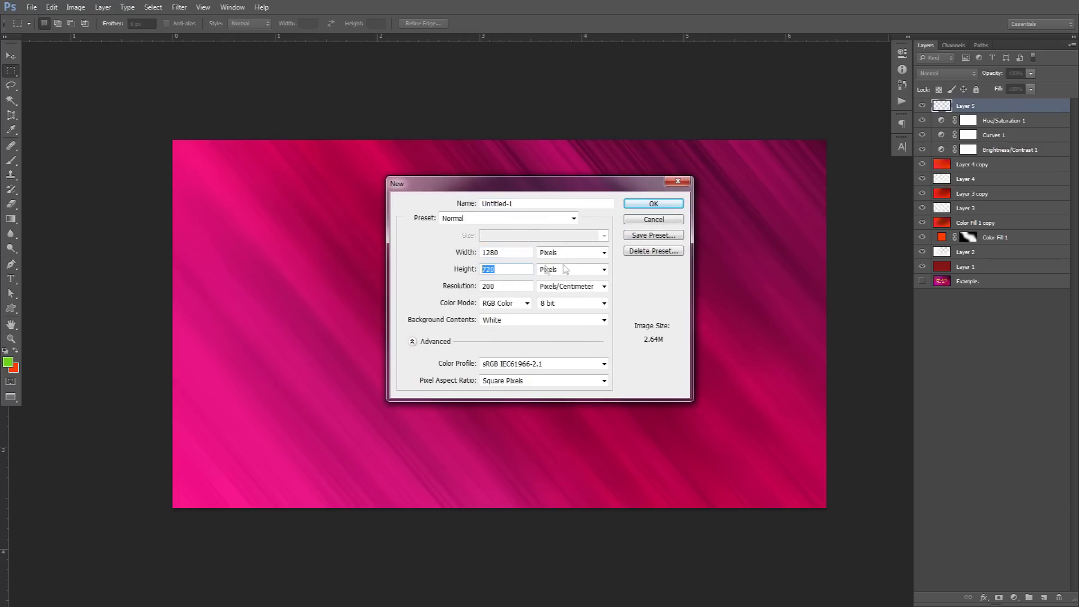
pyautogui.doubleClick(502, 286)
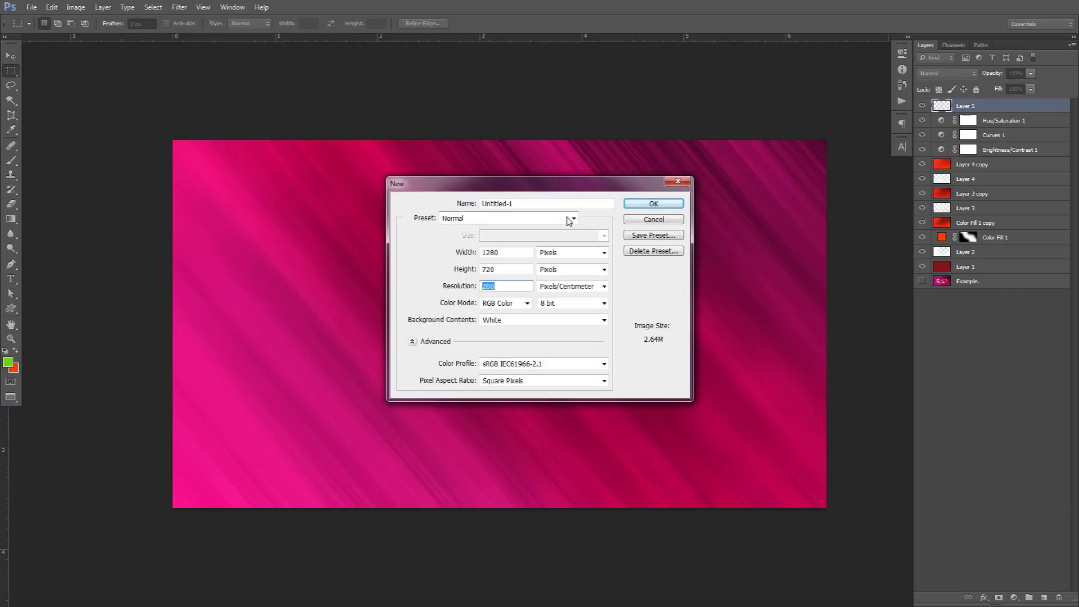
pyautogui.click(653, 220)
# Step: Select a thin horizontal strip across the full canvas on Layer 5, fill it with green and deselect
pyautogui.moveTo(170, 275); pyautogui.dragTo(840, 279)
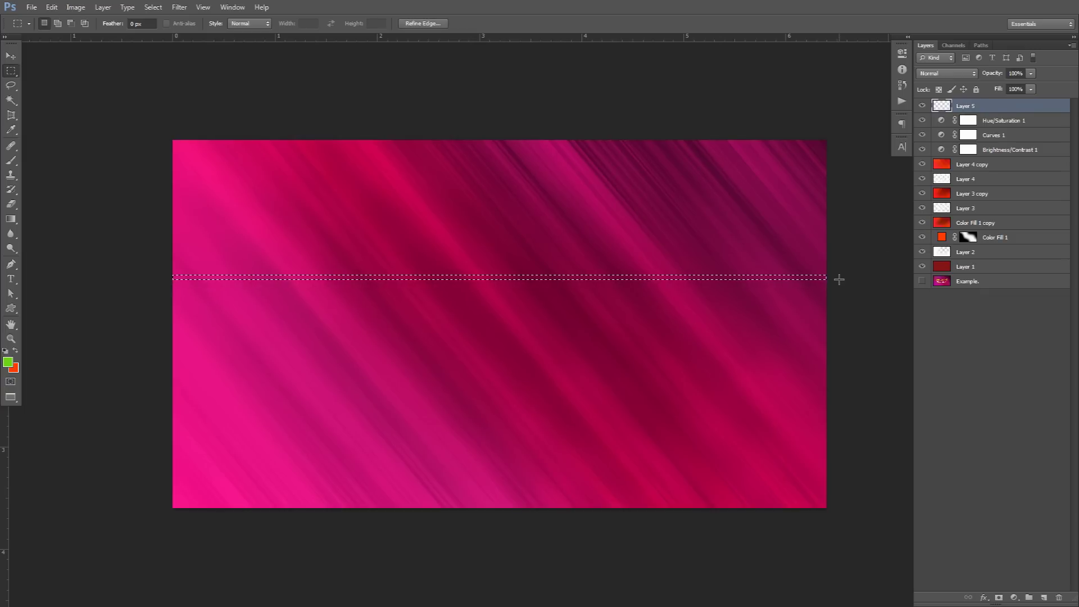
pyautogui.hotkey('alt', 'BackSpace')
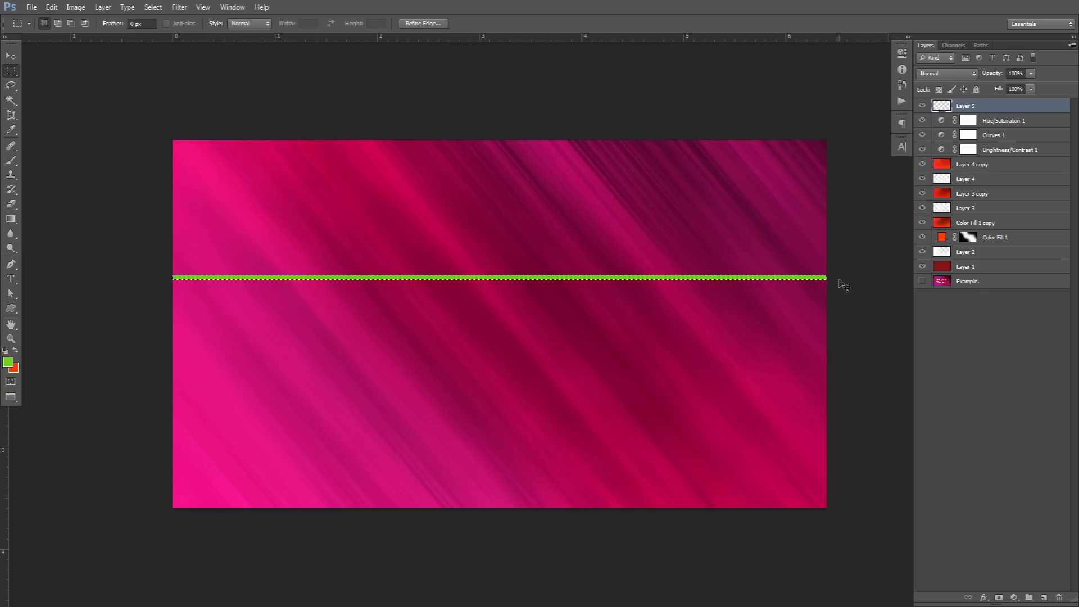
pyautogui.hotkey('ctrl', 'd')
# Step: Set Layer 5's Fill to 0% and apply an Inner Shadow layer style to the strip
pyautogui.click(1031, 73)
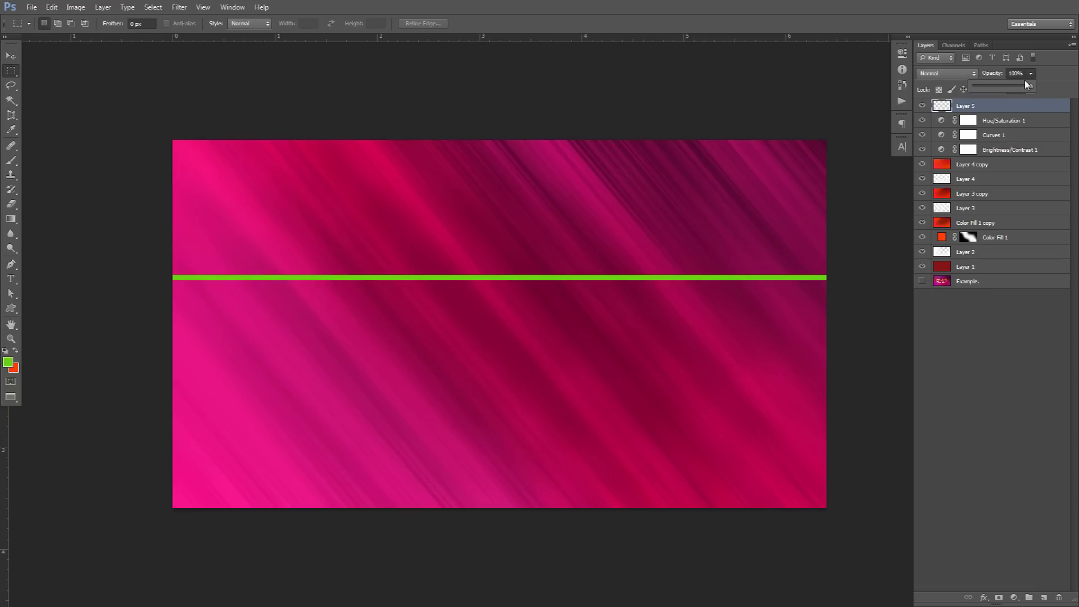
pyautogui.click(1030, 89)
pyautogui.moveTo(1020, 99); pyautogui.dragTo(885, 105)
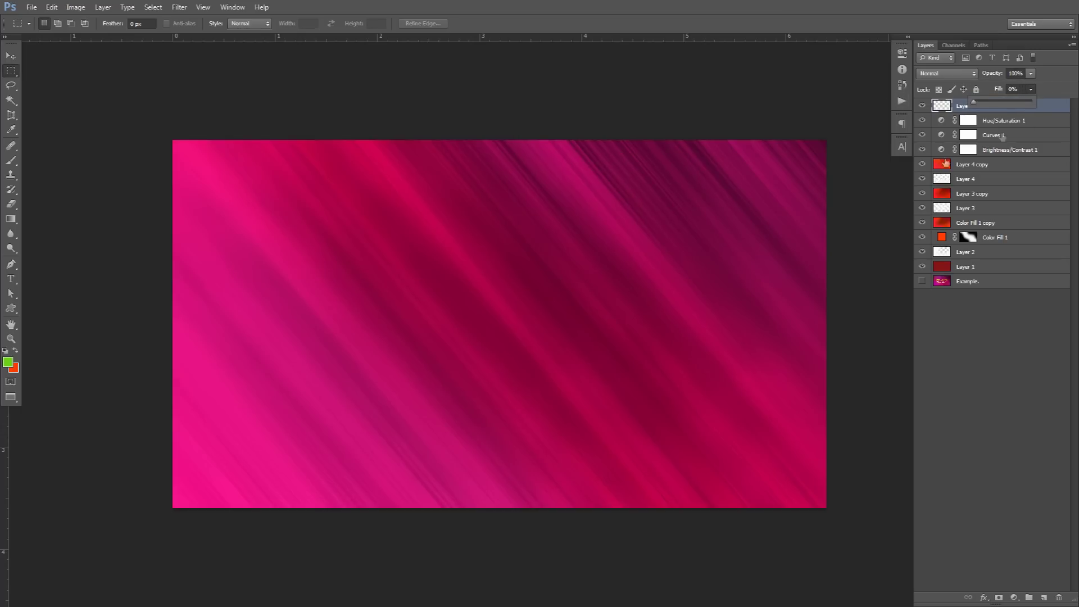
pyautogui.doubleClick(1034, 105)
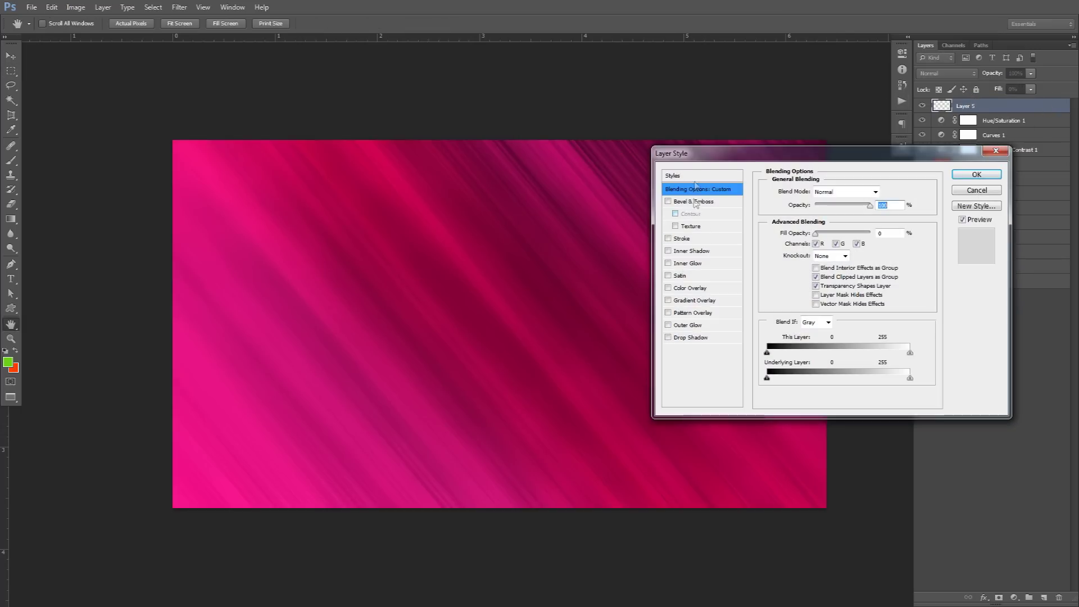
pyautogui.click(694, 252)
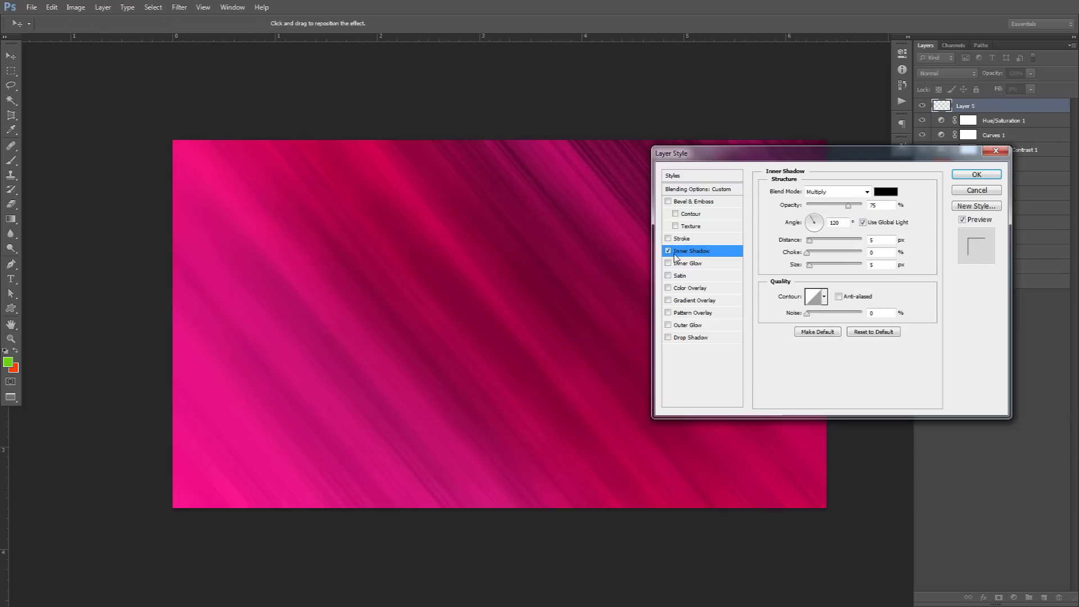
pyautogui.click(977, 175)
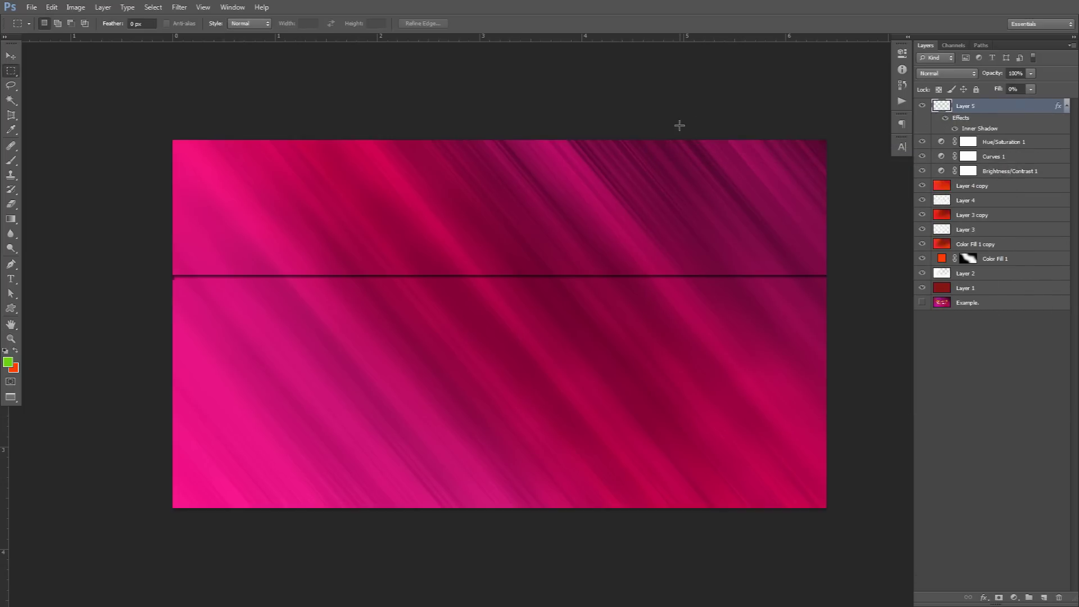
# Step: Rasterize Layer 5's layer style and activate the Move tool
pyautogui.rightClick(981, 111)
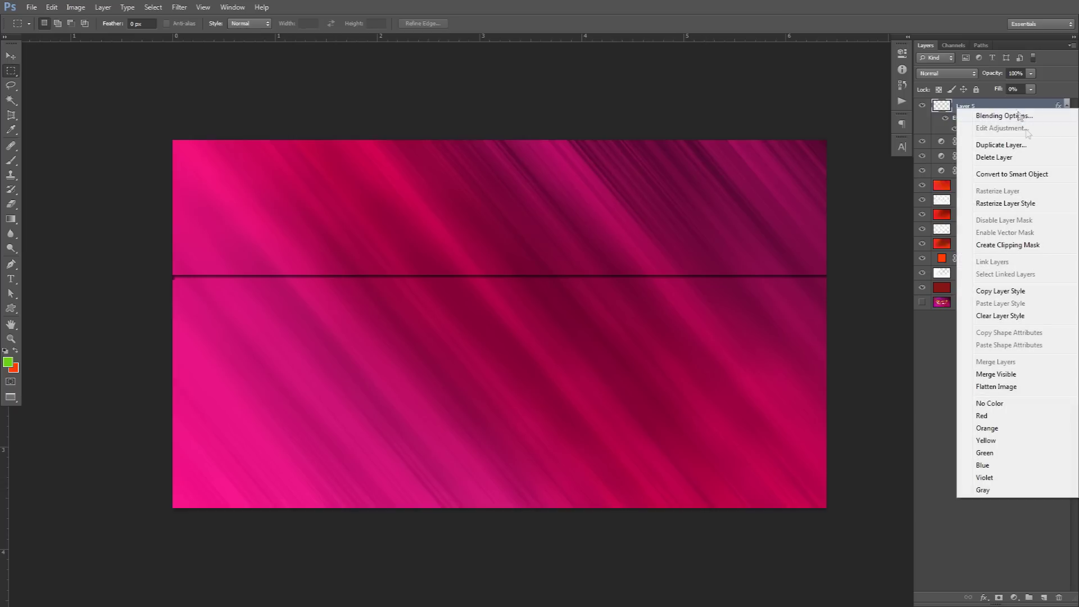
pyautogui.click(1006, 203)
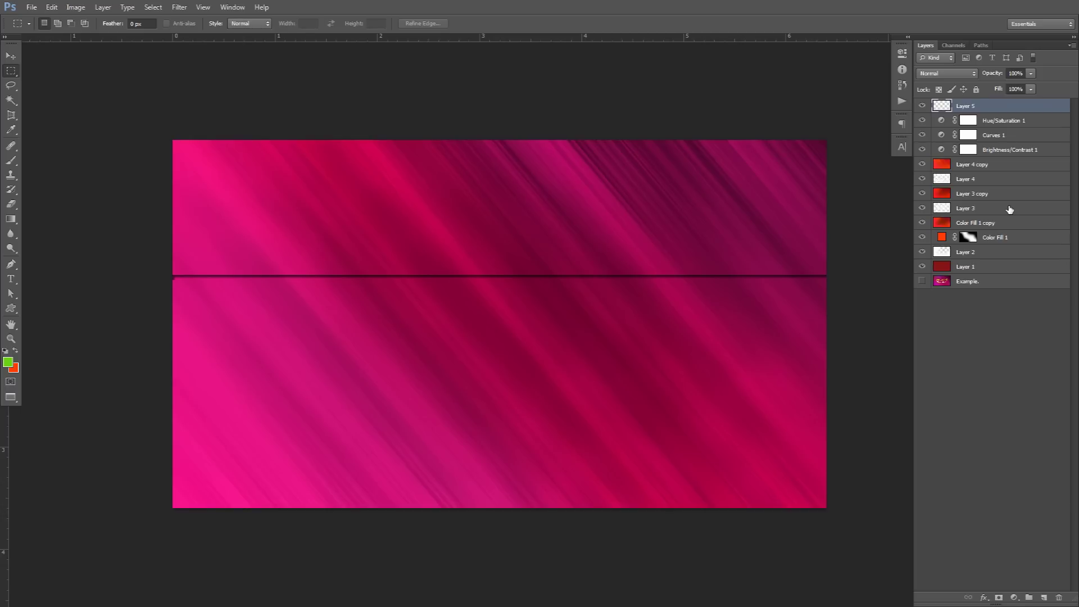
pyautogui.press('v')
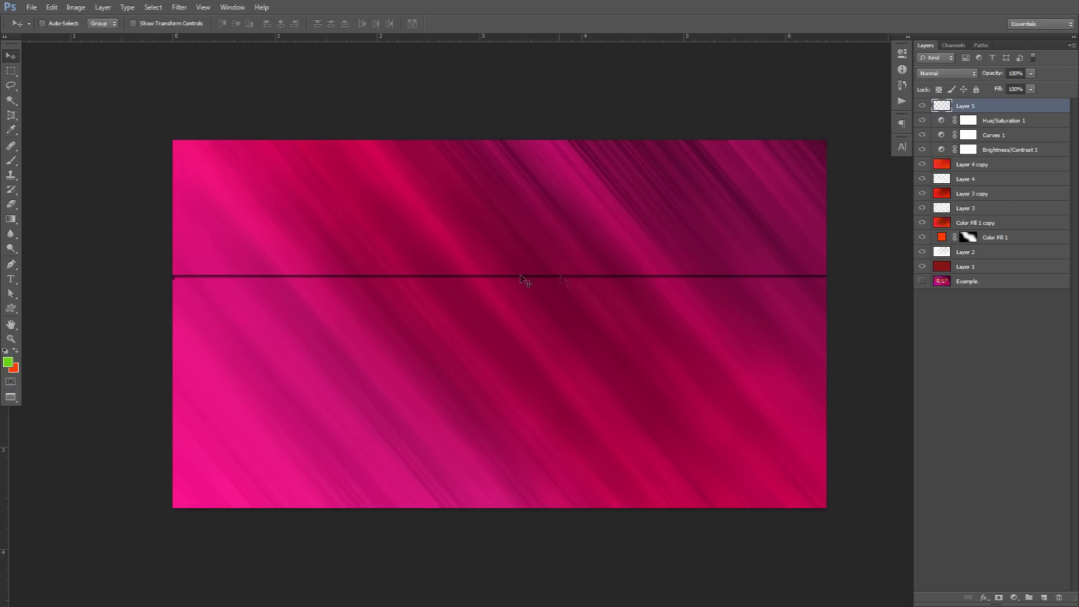
# Step: Rotate the Layer 5 line diagonally to follow the streaks and move it to the canvas's upper-right corner
pyautogui.hotkey('ctrl', 't')
pyautogui.moveTo(631, 186); pyautogui.dragTo(711, 332)
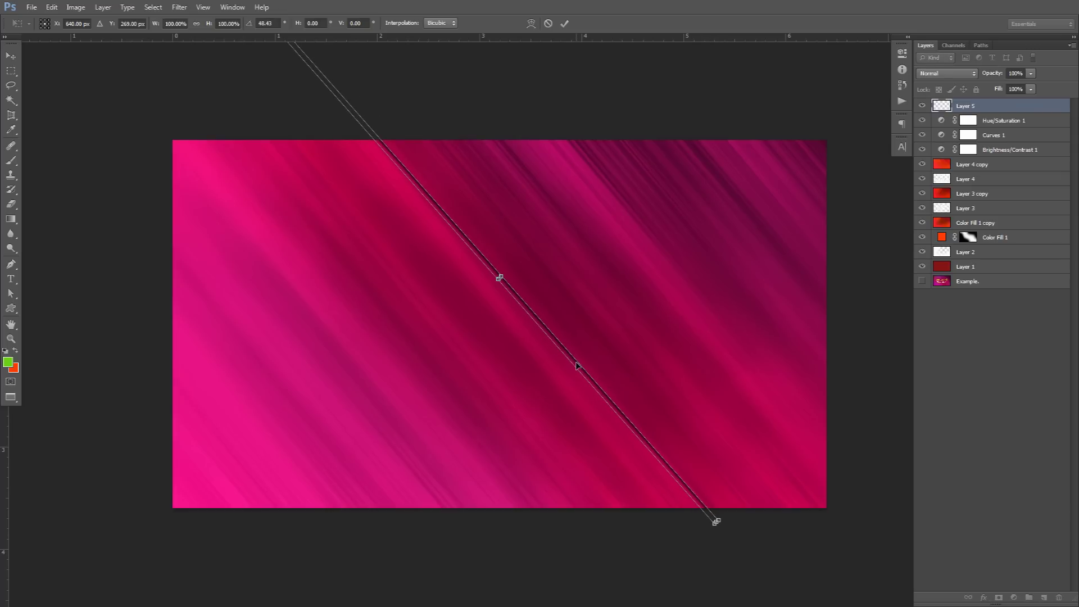
pyautogui.press('Return')
pyautogui.moveTo(576, 366); pyautogui.dragTo(782, 249)
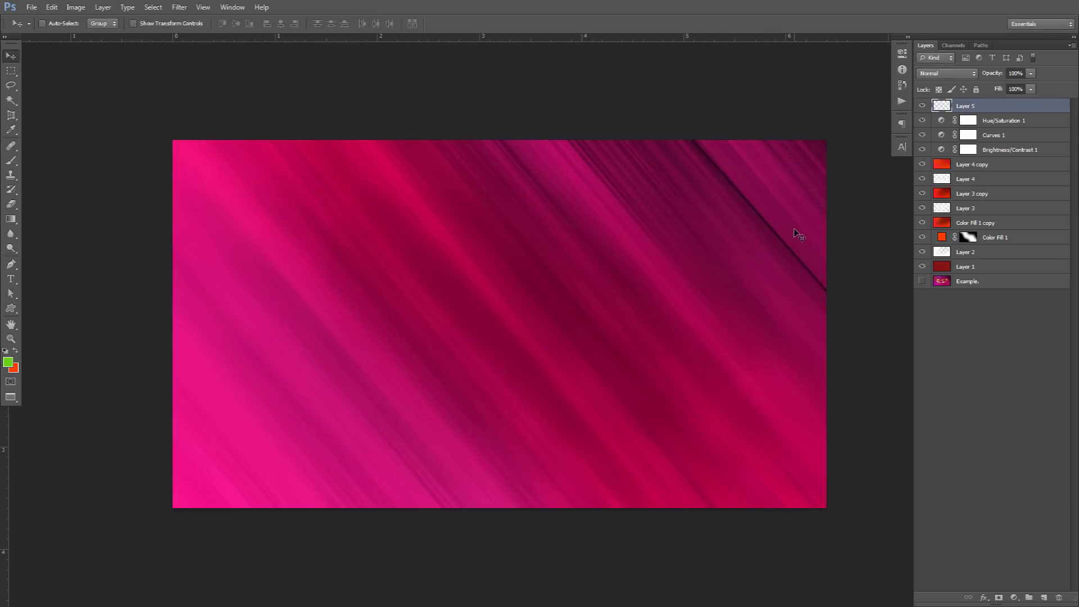
# Step: Rotate the line about 0.9° more and distribute five duplicates of it across the upper-right and lower-left corners
pyautogui.hotkey('ctrl', 't')
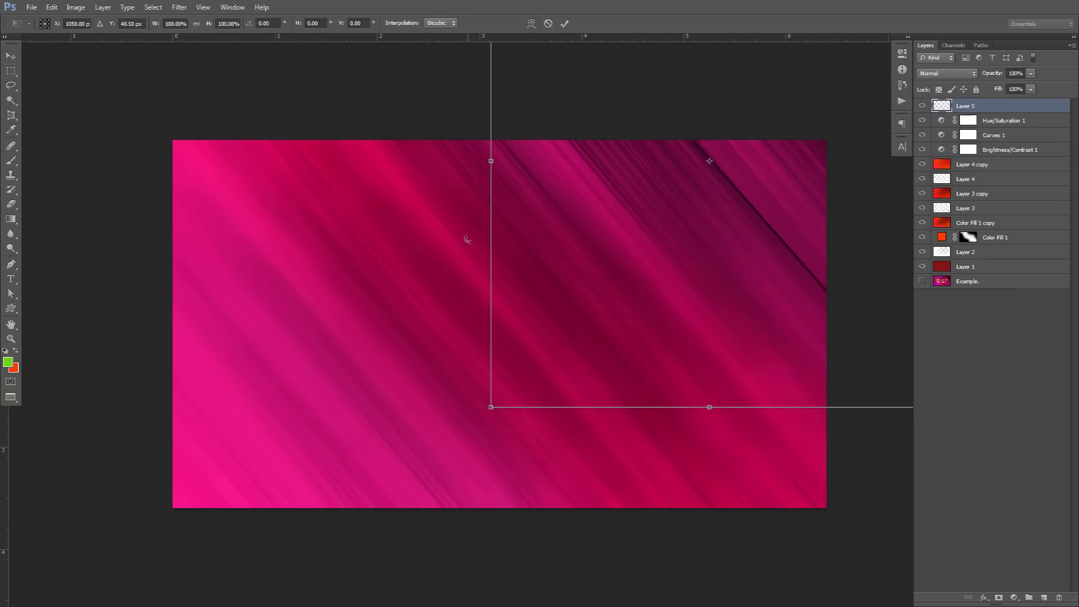
pyautogui.moveTo(465, 238); pyautogui.dragTo(465, 233)
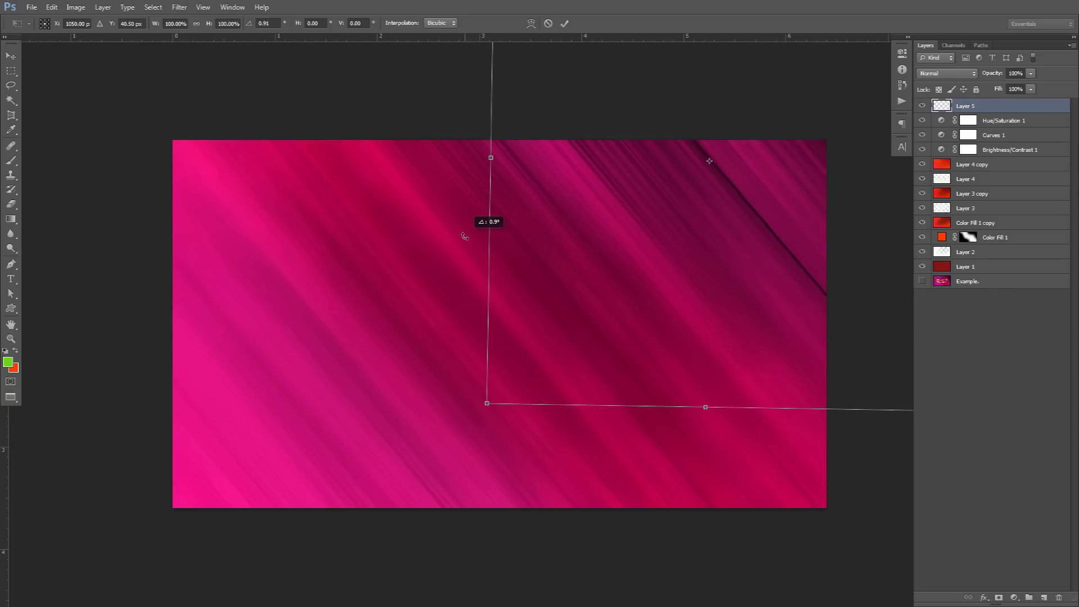
pyautogui.press('Return')
pyautogui.moveTo(770, 194); pyautogui.dragTo(351, 397)
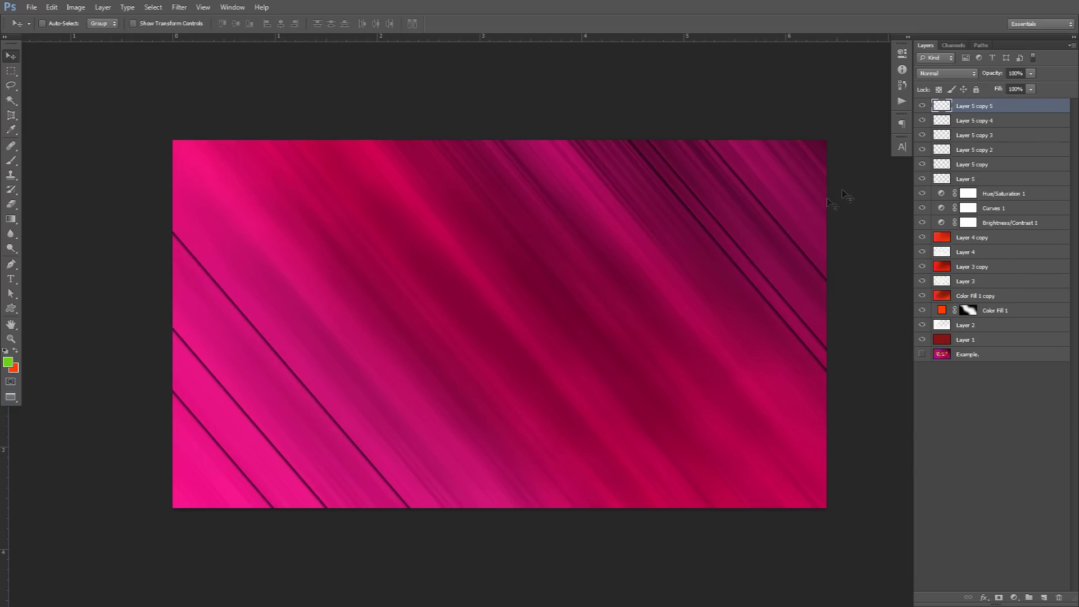
# Step: Fade parts of the diagonal lines on Layer 5 and its copies using a large soft 539 px Eraser
pyautogui.press('e')
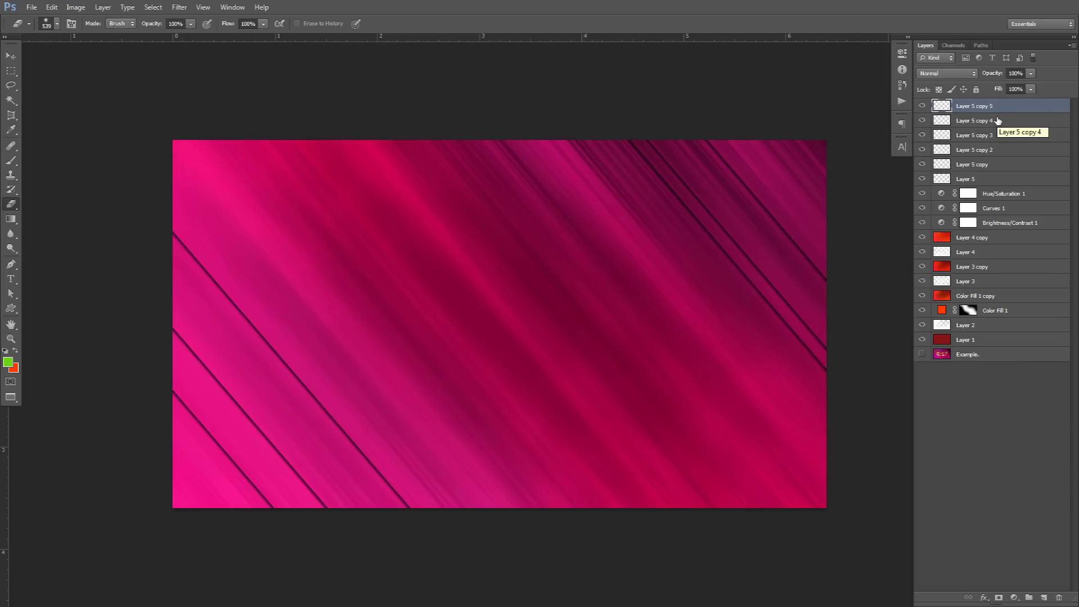
pyautogui.moveTo(217, 145); pyautogui.dragTo(96, 229)
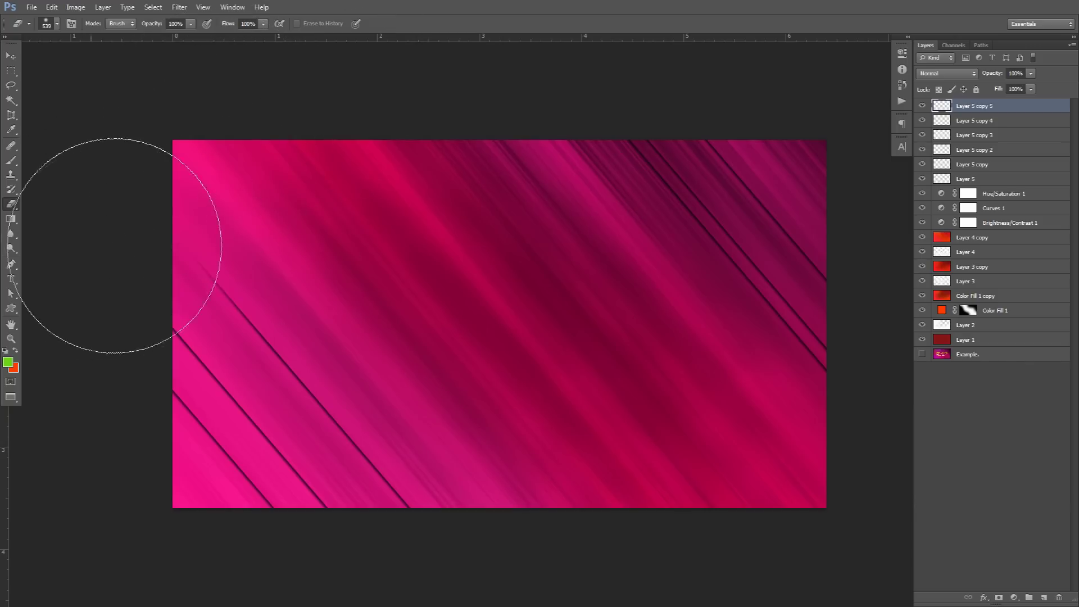
pyautogui.click(966, 120)
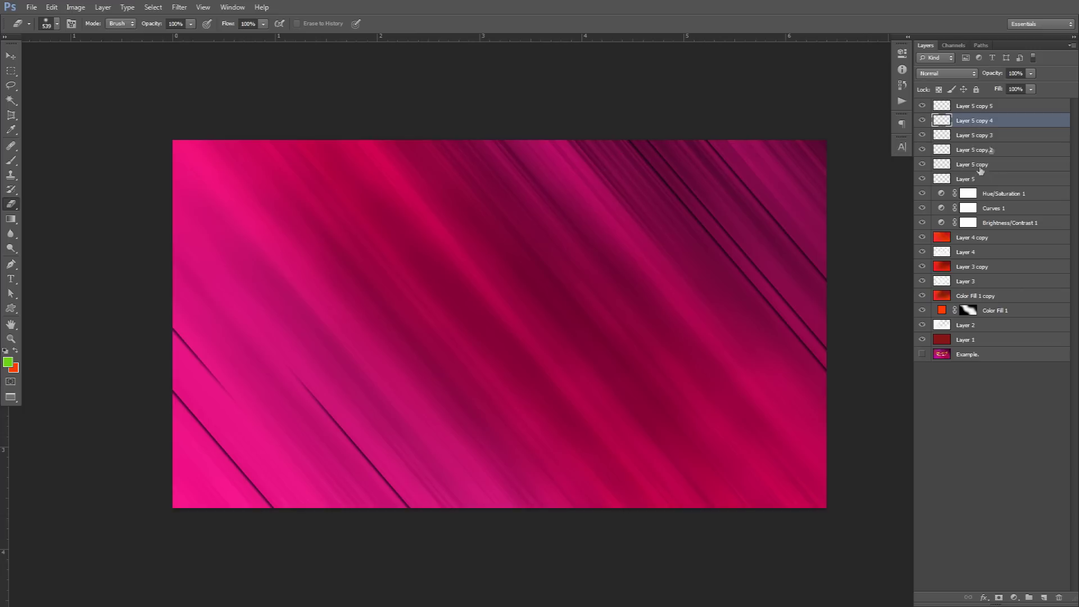
pyautogui.click(978, 137)
pyautogui.click(969, 150)
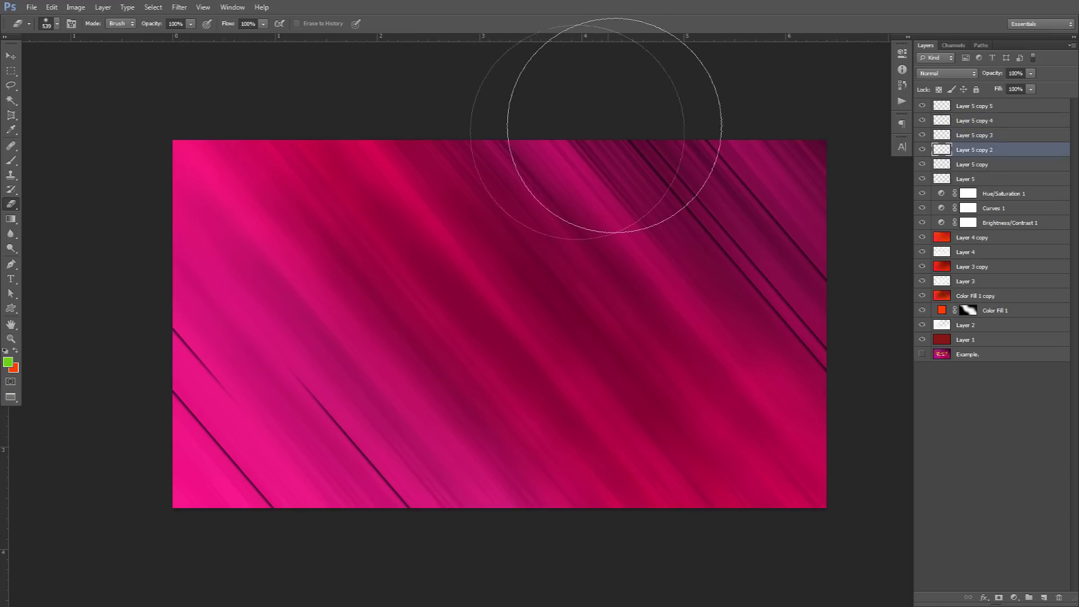
pyautogui.click(972, 164)
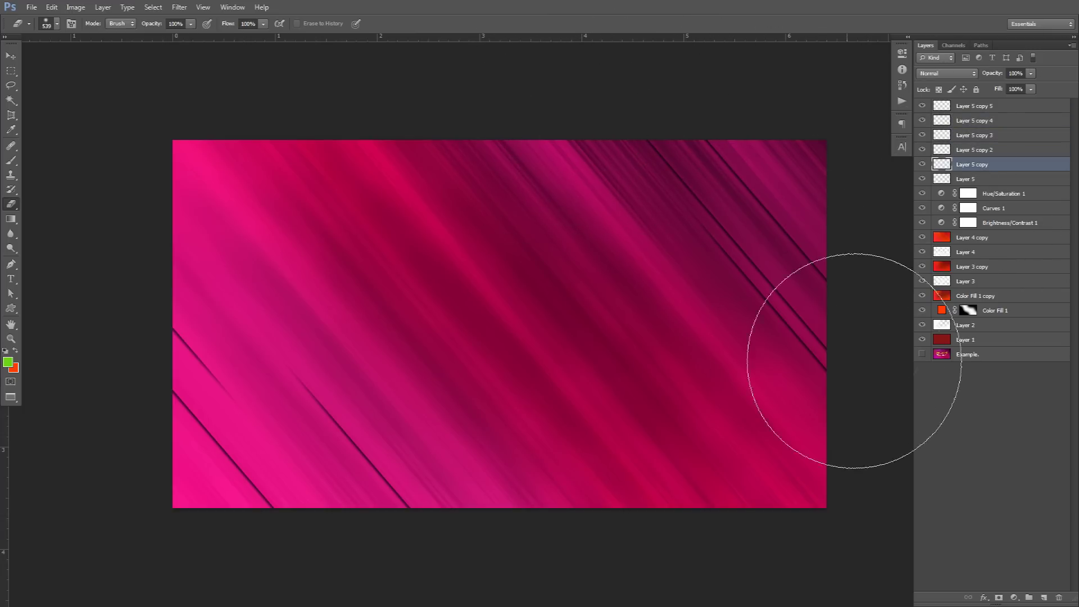
pyautogui.click(976, 179)
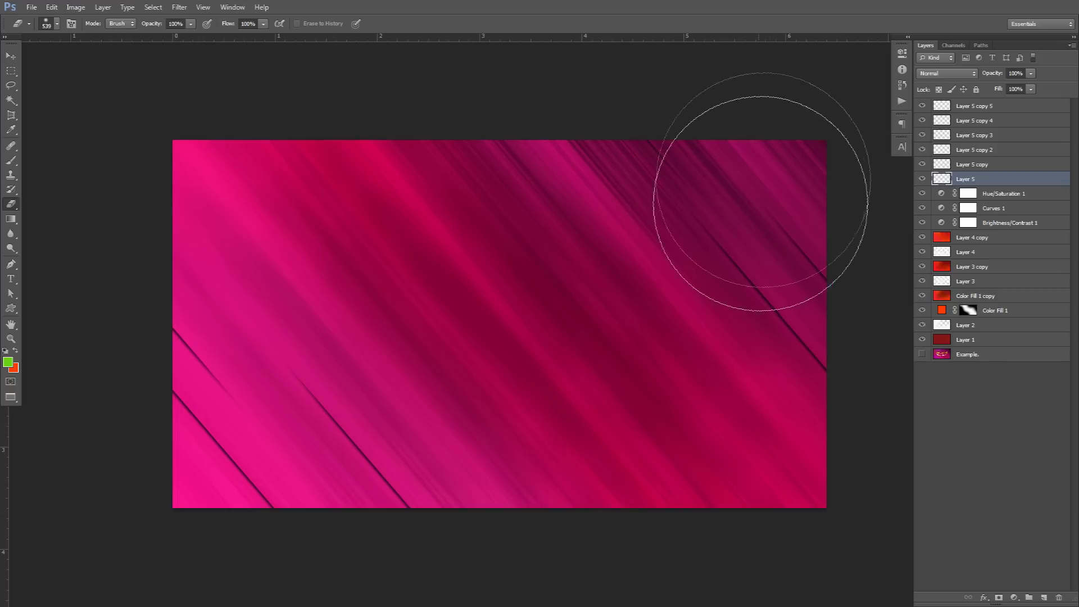
pyautogui.press('v')
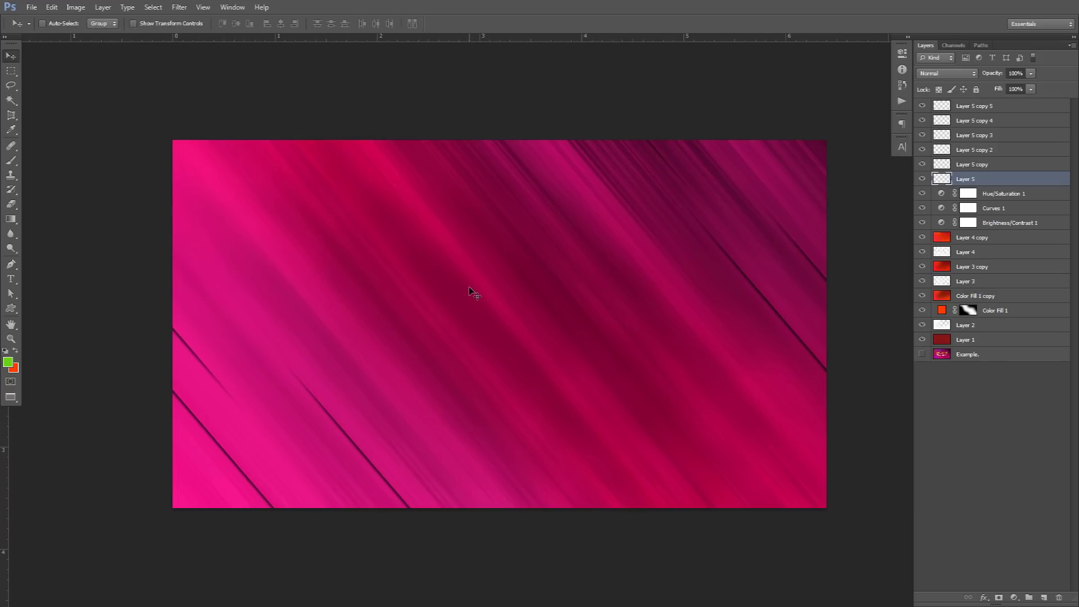
# Step: Add the text CREATING above all layers in 17.5 pt Gtek Technology and color it white
pyautogui.click(974, 108)
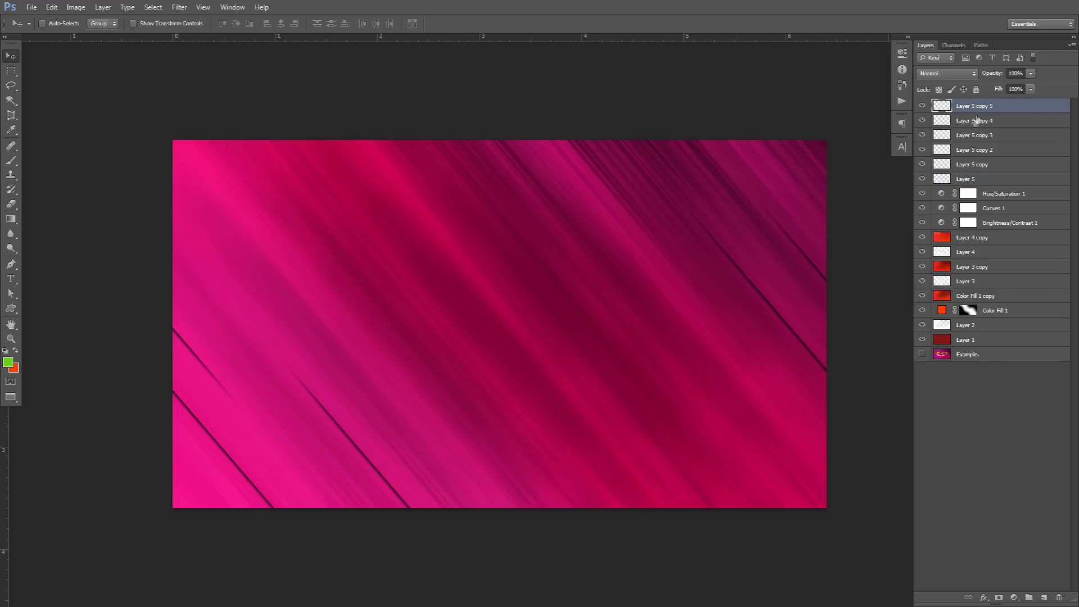
pyautogui.press('t')
pyautogui.click(484, 309)
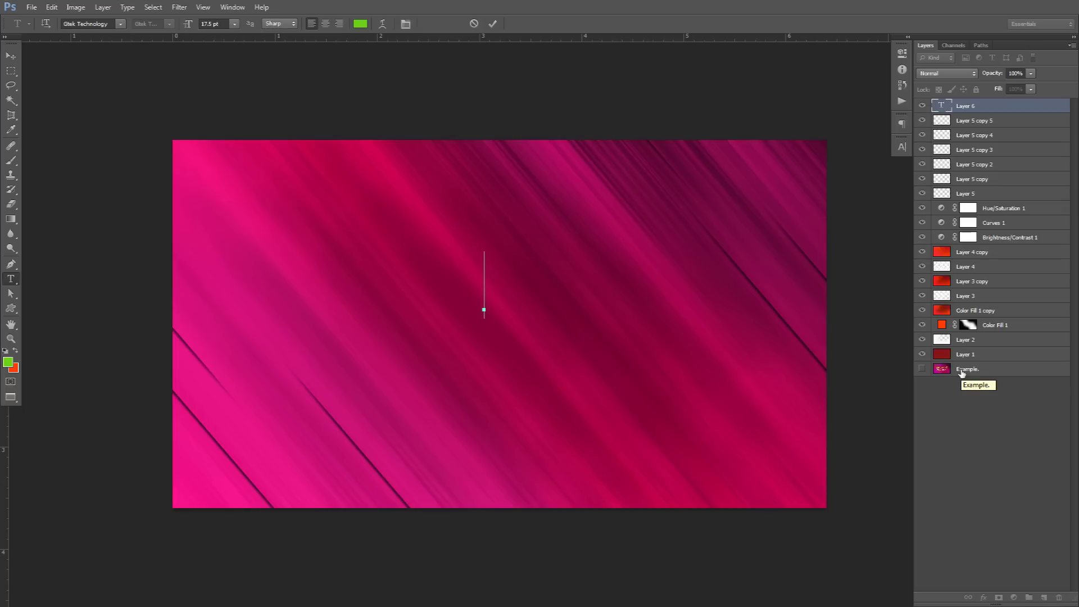
pyautogui.write('CREATING')
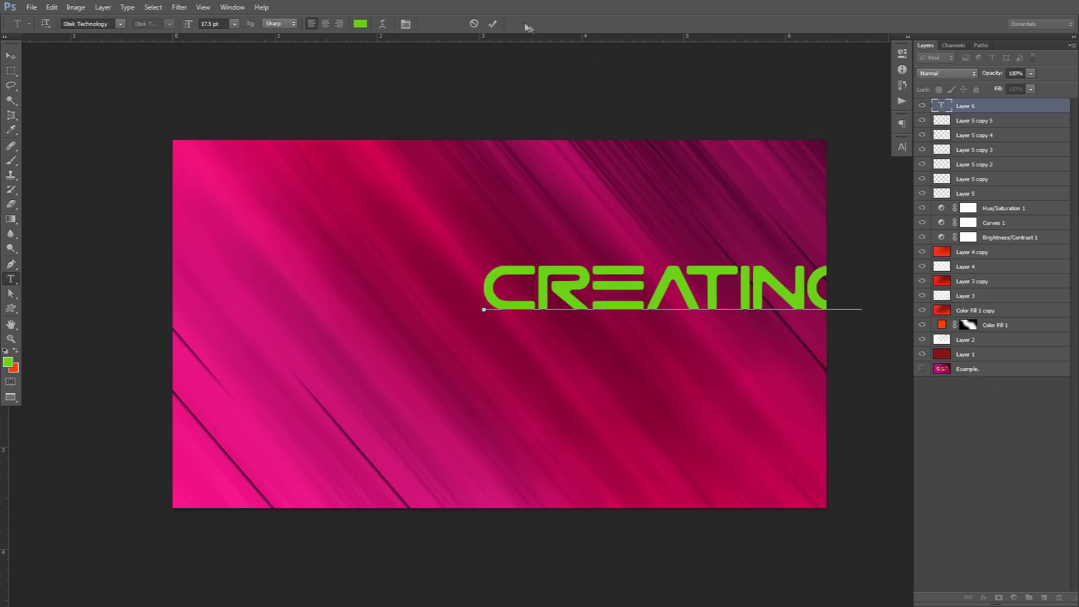
pyautogui.click(361, 23)
pyautogui.click(451, 232)
pyautogui.click(718, 226)
pyautogui.click(493, 23)
# Step: Center the CREATING text on the canvas and place a copy directly below it reading THUMBNAILS
pyautogui.press('v')
pyautogui.moveTo(596, 261); pyautogui.dragTo(576, 357)
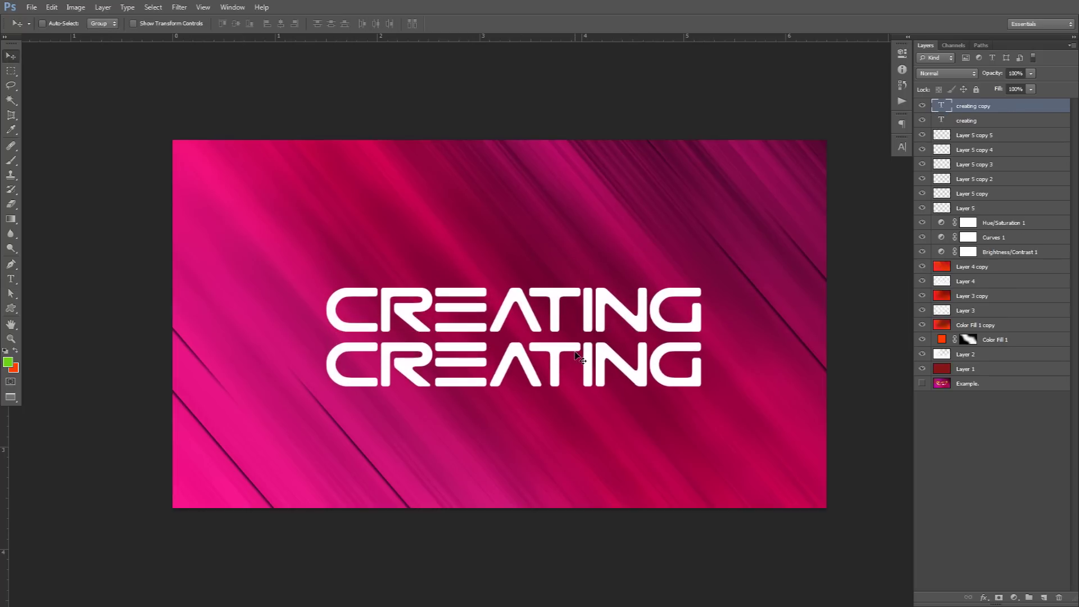
pyautogui.press('t')
pyautogui.doubleClick(575, 351)
pyautogui.click(575, 350)
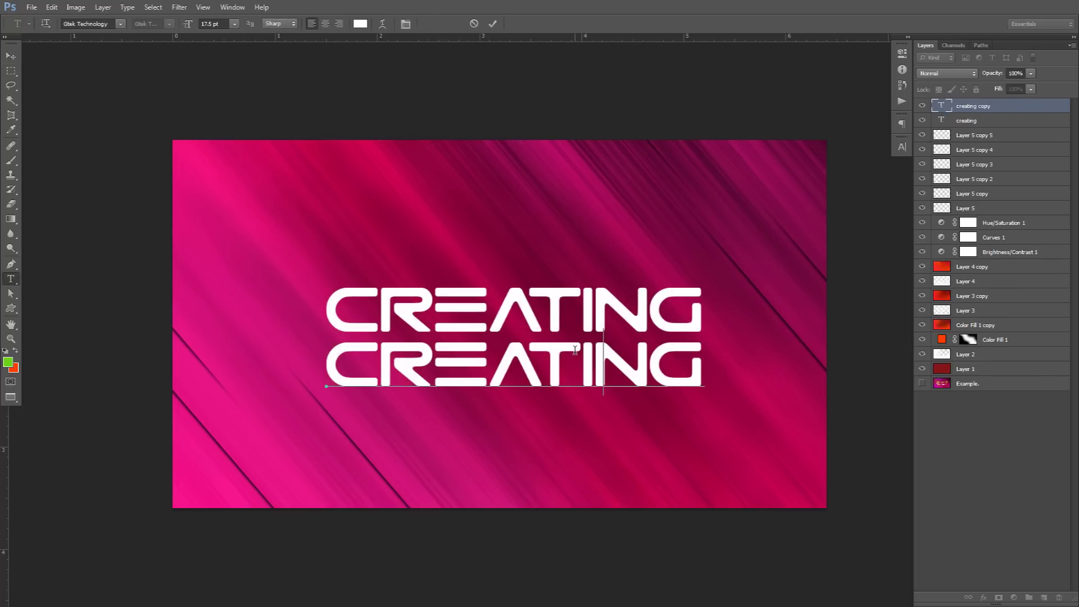
pyautogui.hotkey('ctrl', 'a')
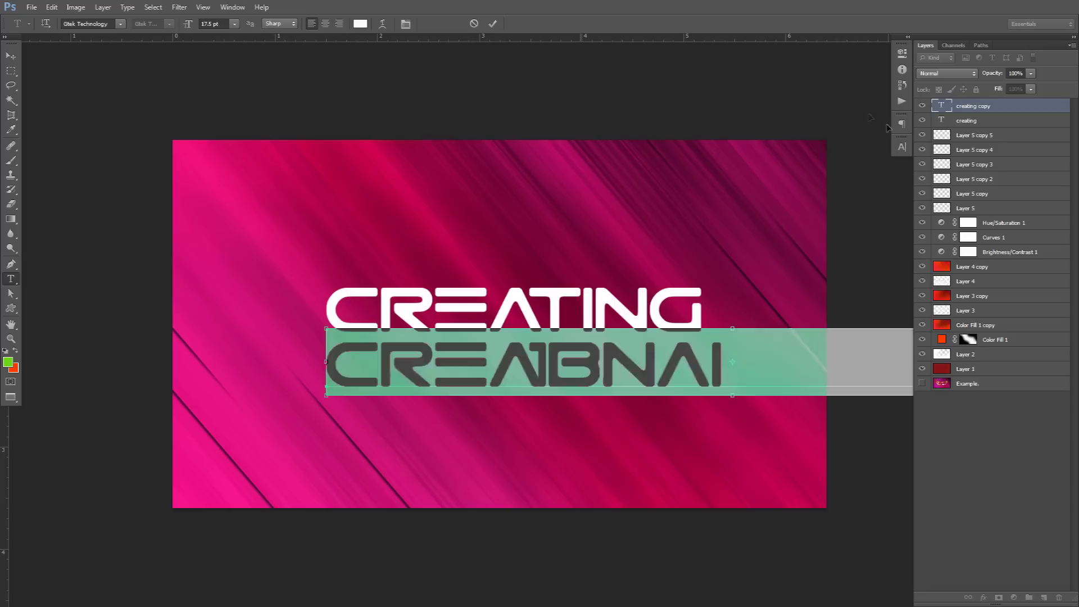
pyautogui.click(900, 148)
pyautogui.write('THUMBNAILS')
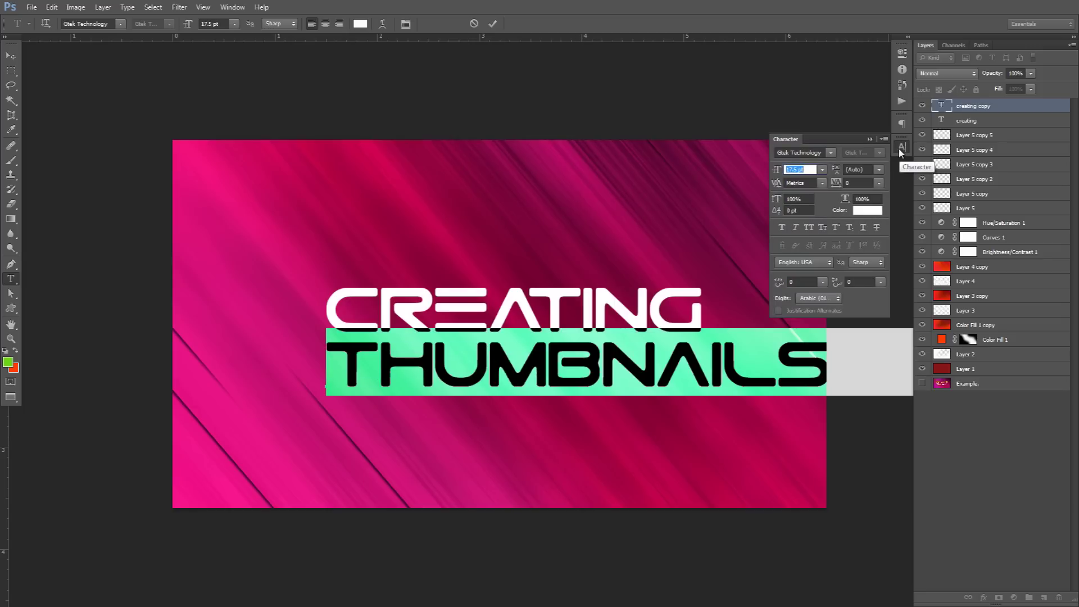
# Step: Change the font of the lower text line to Nexa Bold
pyautogui.press('Return')
pyautogui.press('Return')
pyautogui.click(805, 153)
pyautogui.write('Ne')
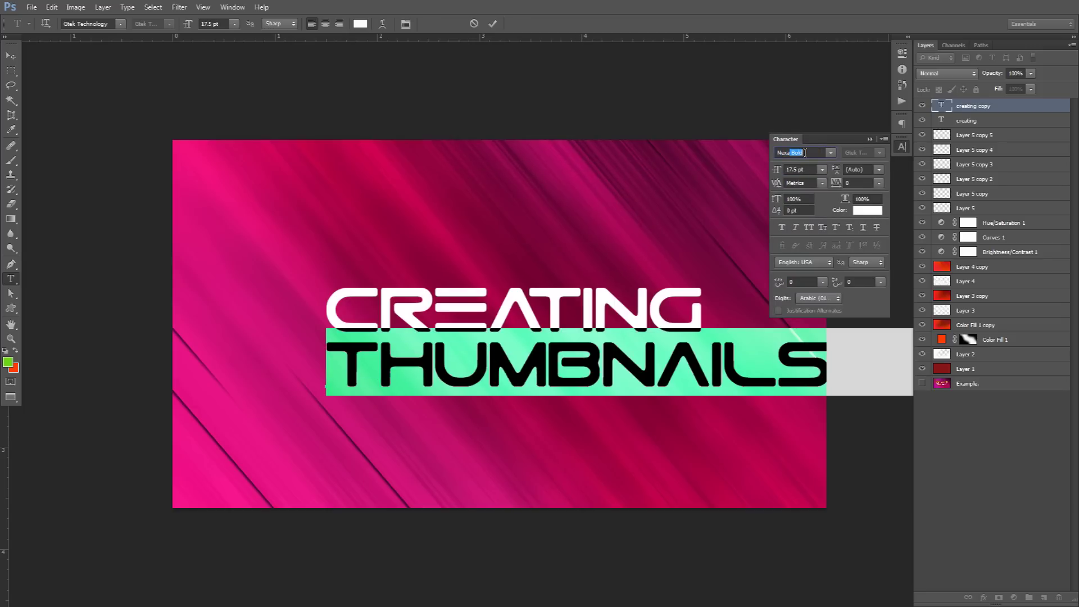
pyautogui.write('xa')
pyautogui.press('Return')
# Step: Replace the lower line's wording with THUMBNAILVIDEOS in capitals
pyautogui.click(613, 349)
pyautogui.hotkey('ctrl', 'a')
pyautogui.click(613, 349)
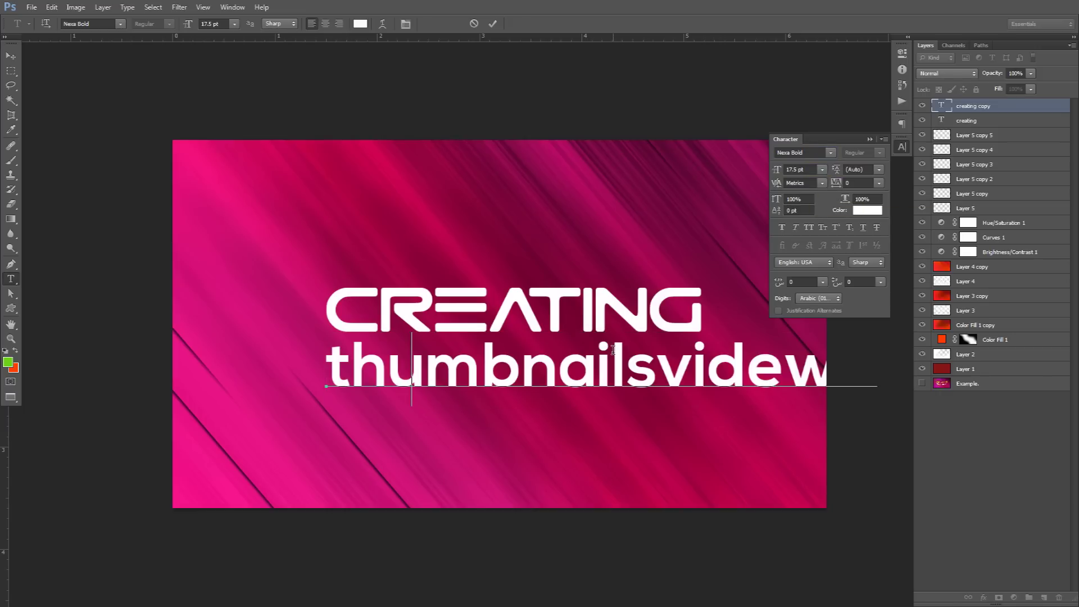
pyautogui.hotkey('ctrl', 'z')
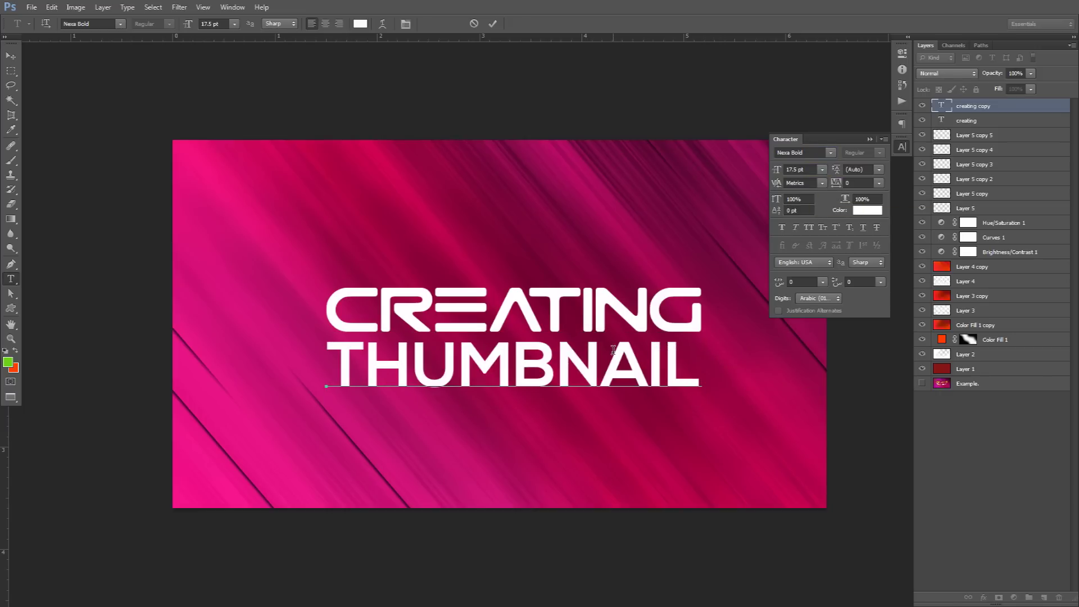
pyautogui.write('VIDEO')
pyautogui.hotkey('ctrl', 'a')
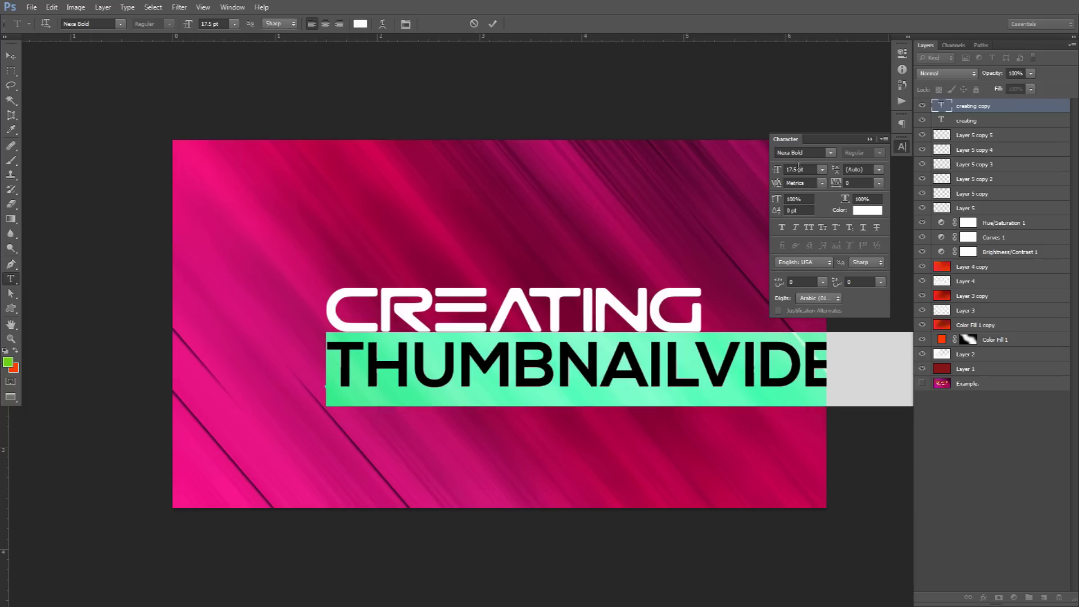
# Step: Set the font size of the whole THUMBNAILVIDEOS line to 6.5 pt
pyautogui.click(641, 352)
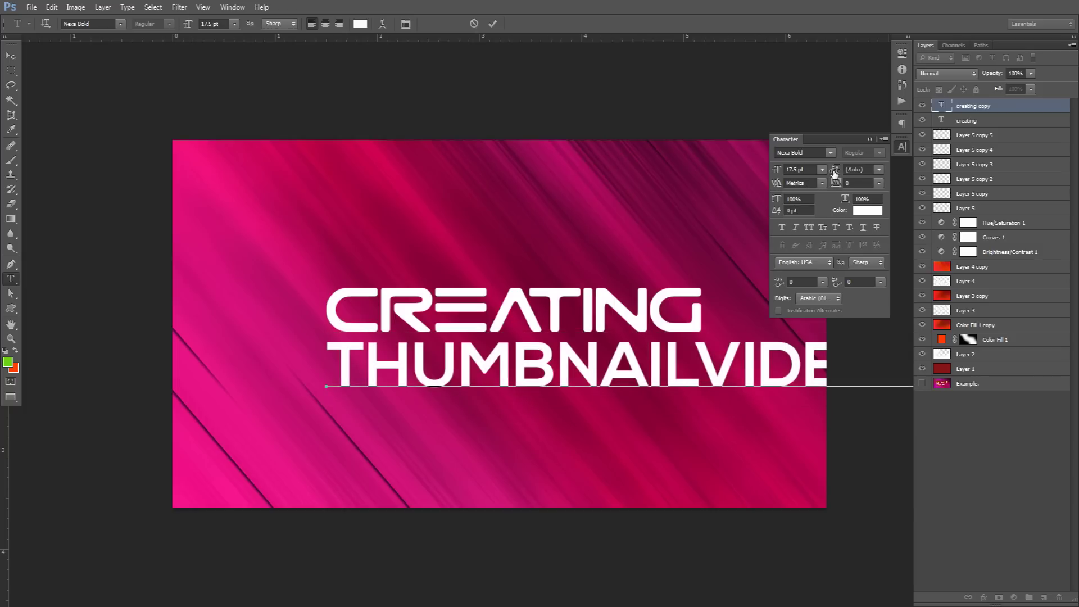
pyautogui.doubleClick(524, 357)
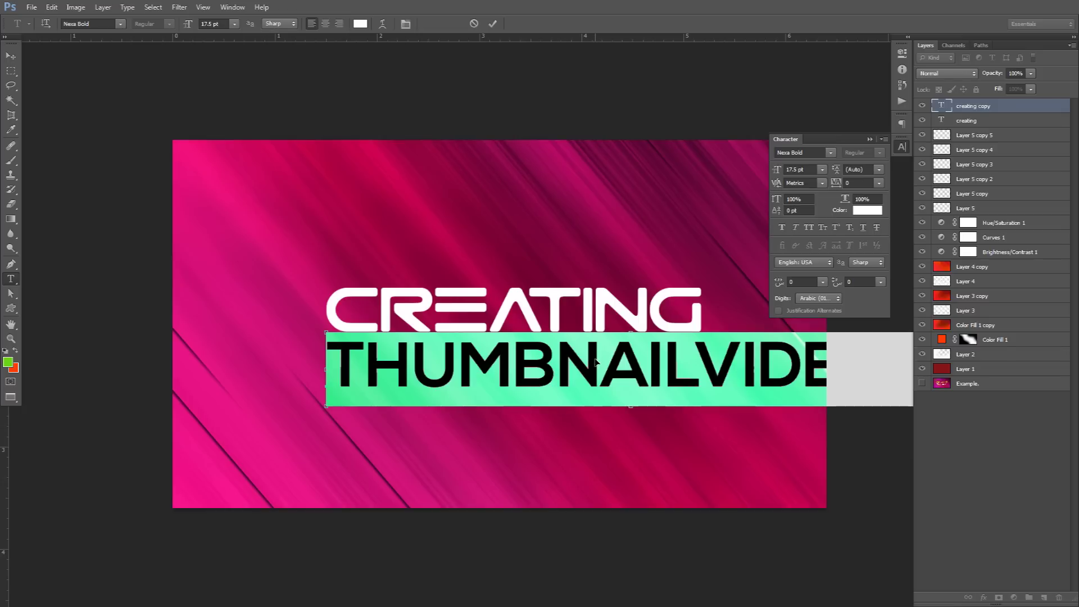
pyautogui.click(902, 147)
pyautogui.click(809, 169)
pyautogui.scroll(-11, 812, 168)
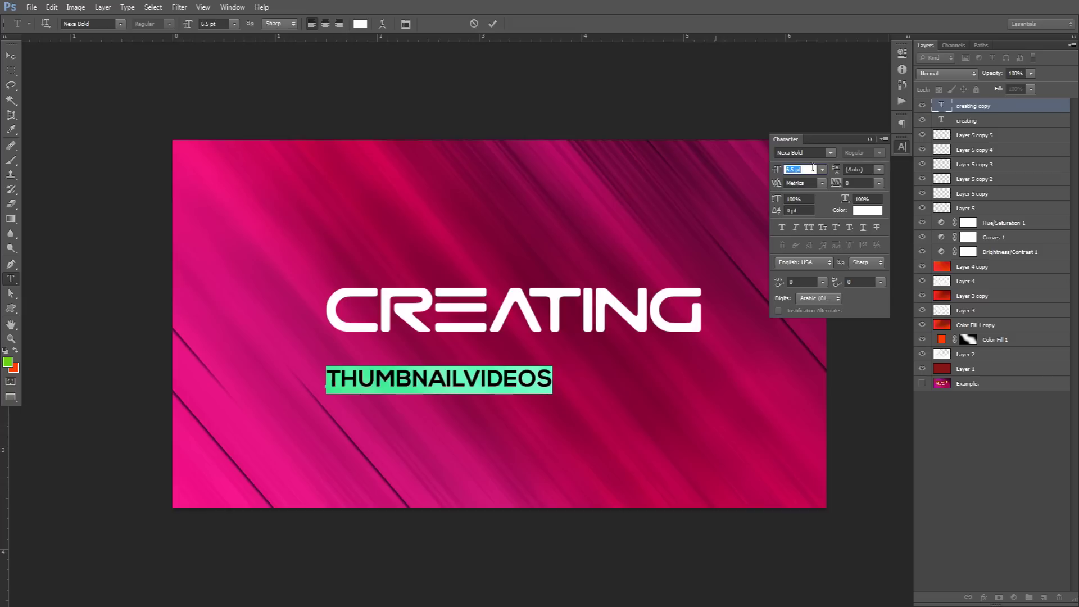
pyautogui.click(902, 147)
pyautogui.click(902, 147)
pyautogui.click(869, 210)
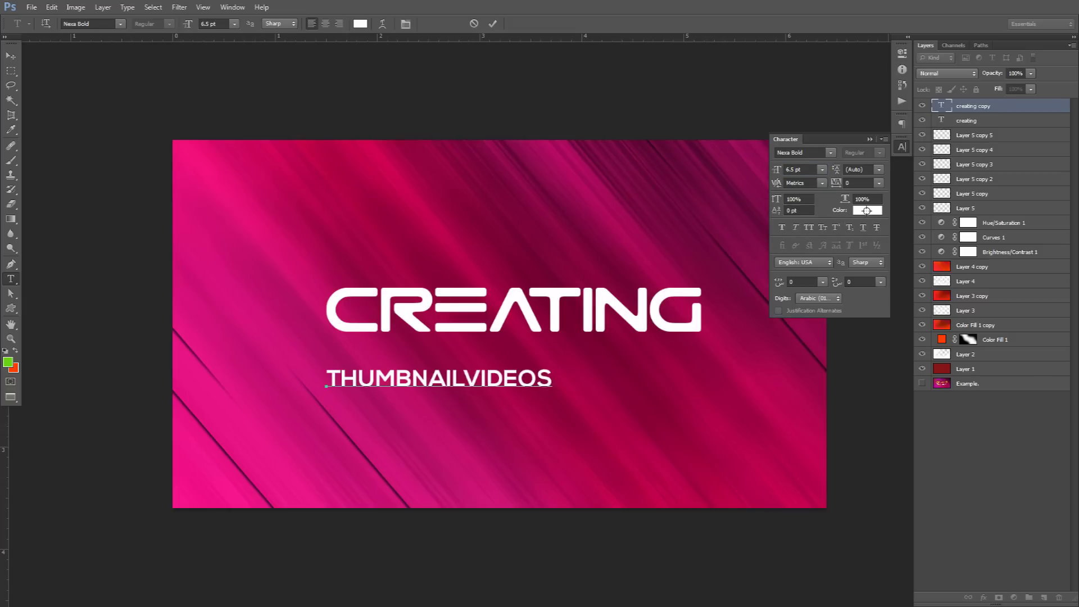
pyautogui.click(733, 229)
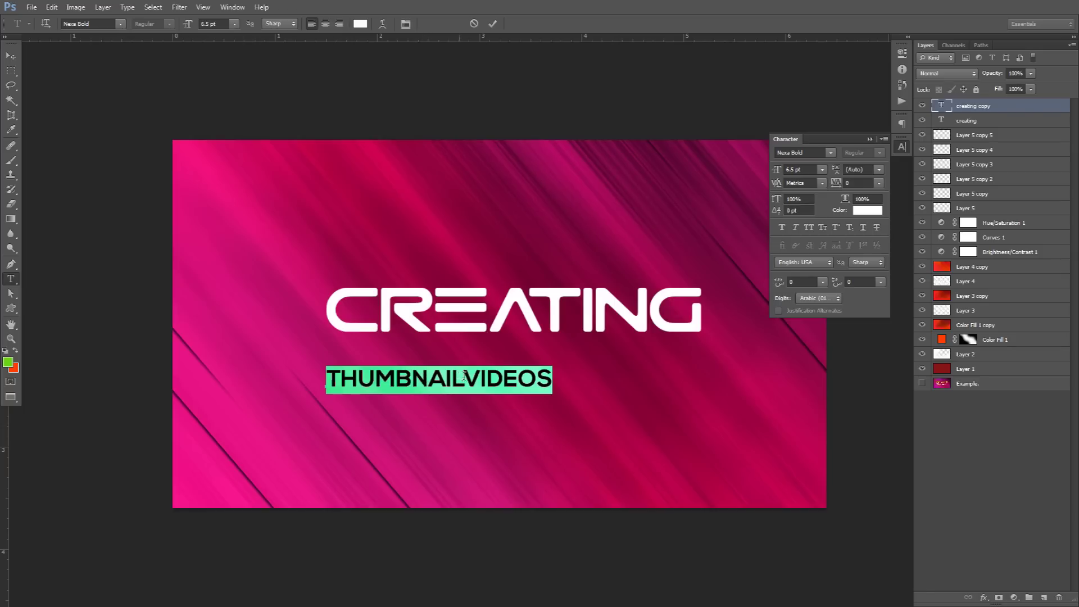
# Step: Change only the VIDEOS part of the lower line to the Nexa Light font
pyautogui.moveTo(463, 375); pyautogui.dragTo(588, 375)
pyautogui.click(818, 153)
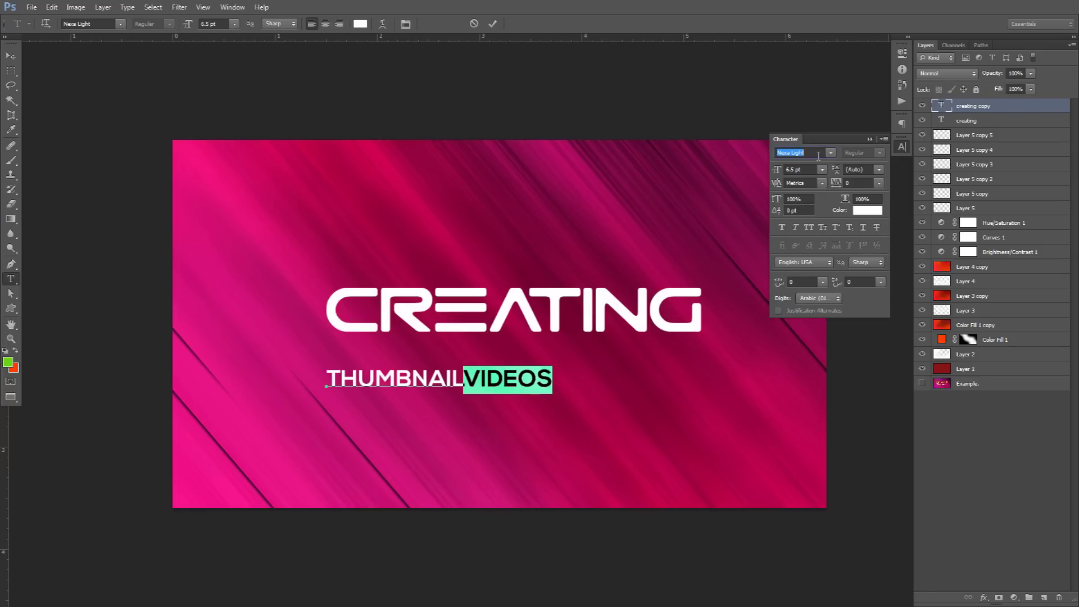
# Step: Set the whole THUMBNAILVIDEOS line to a tracking of 480 and a font size of 6.5 pt
pyautogui.click(457, 366)
pyautogui.hotkey('ctrl', 'a')
pyautogui.click(816, 170)
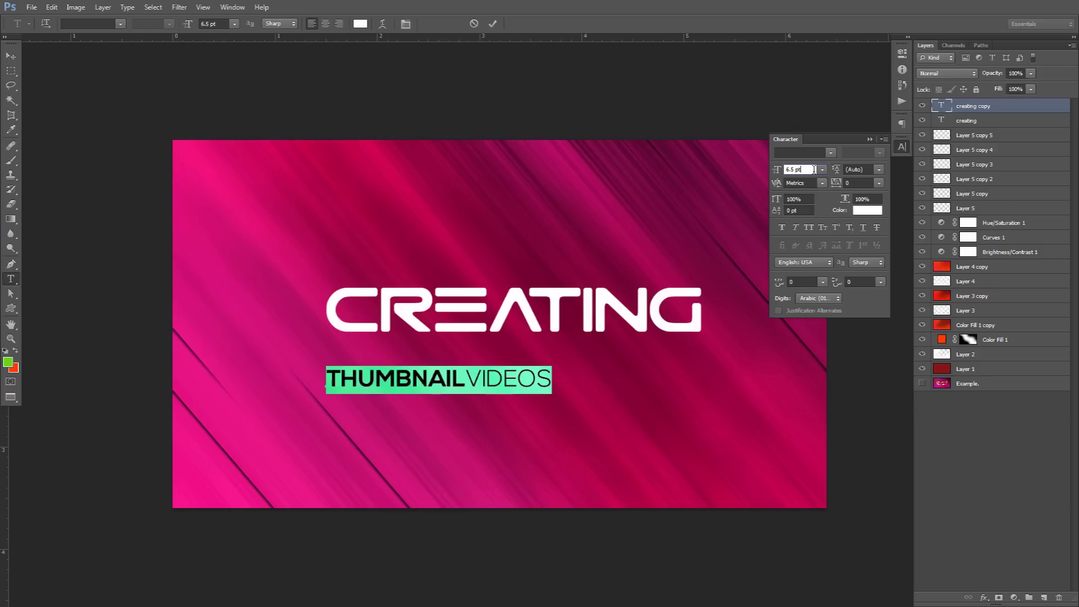
pyautogui.press('Up')
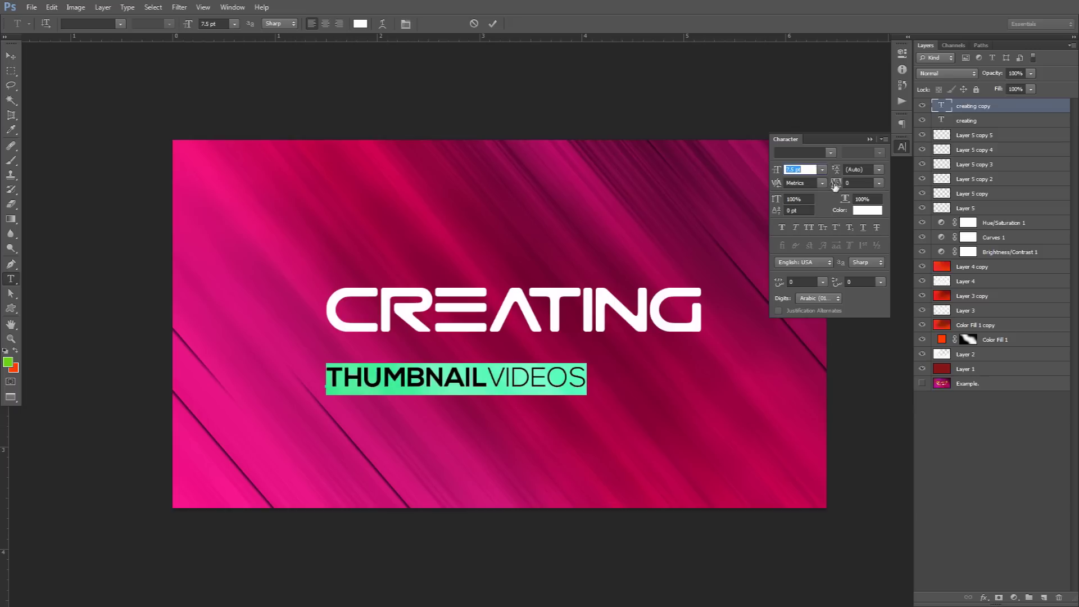
pyautogui.moveTo(834, 186); pyautogui.dragTo(850, 190)
pyautogui.click(801, 171)
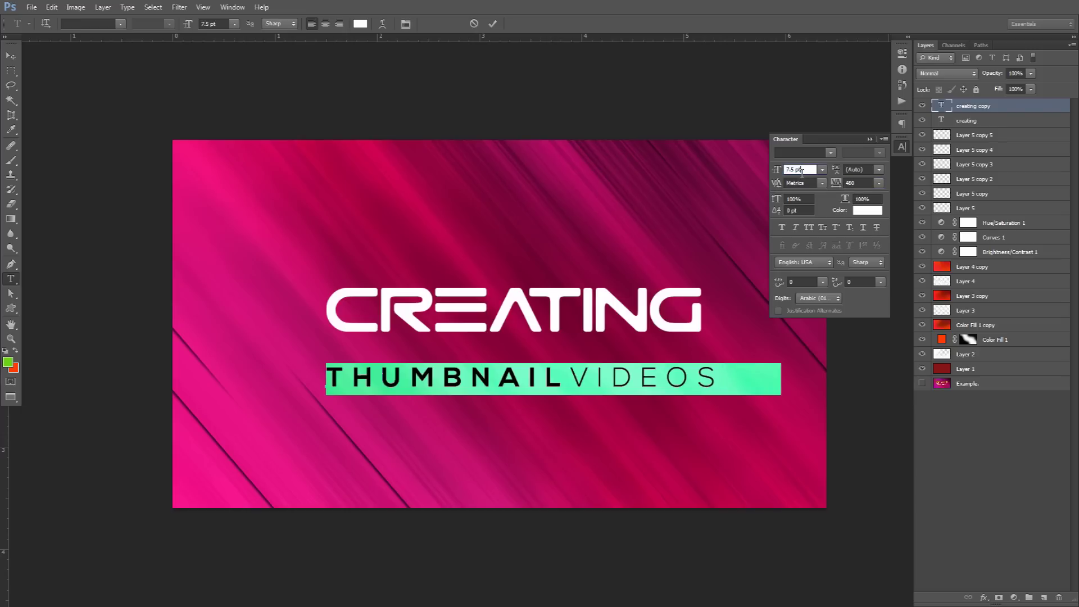
pyautogui.press('Down')
# Step: Finish the text edit and move the THUMBNAILVIDEOS line up directly beneath CREATING
pyautogui.click(493, 24)
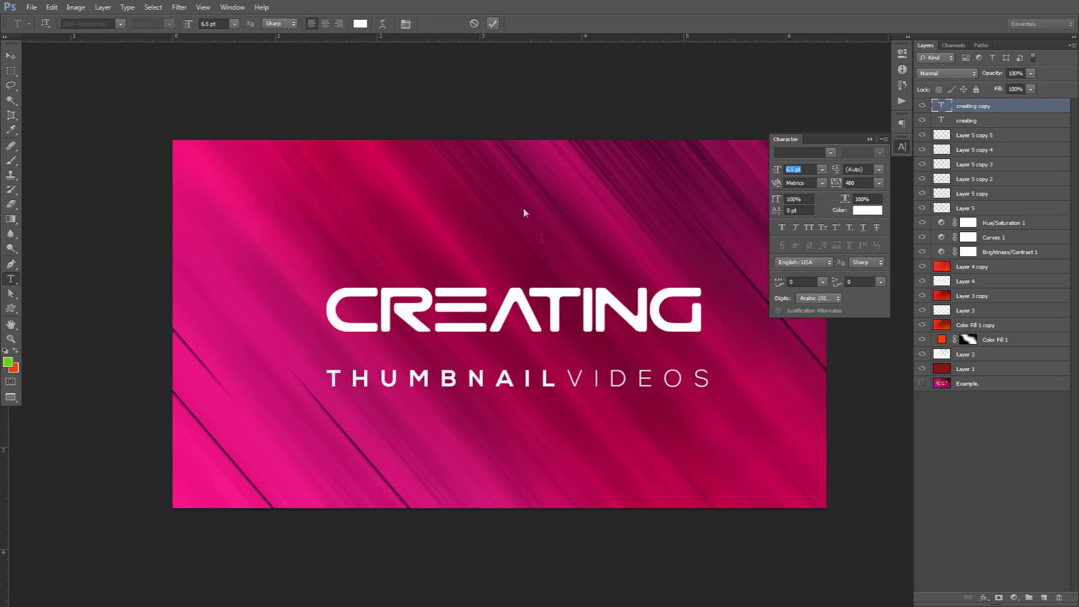
pyautogui.press('v')
pyautogui.moveTo(575, 310); pyautogui.dragTo(576, 285)
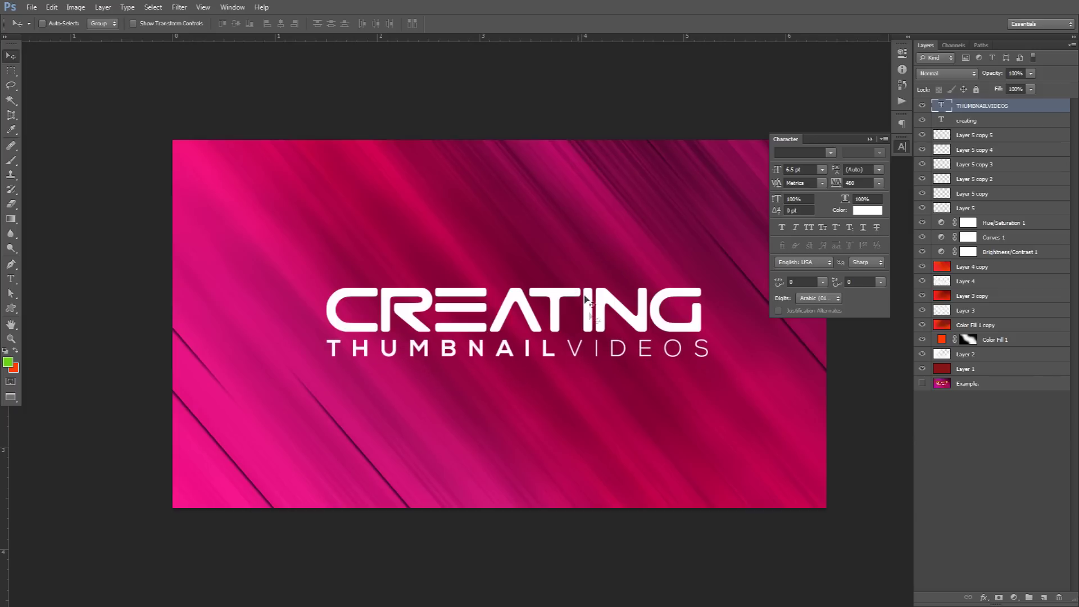
# Step: Recolor only the VIDEOS part of the lower title line bright green (#5ee31d) and commit the text edit
pyautogui.press('t')
pyautogui.click(569, 348)
pyautogui.moveTo(568, 348); pyautogui.dragTo(723, 348)
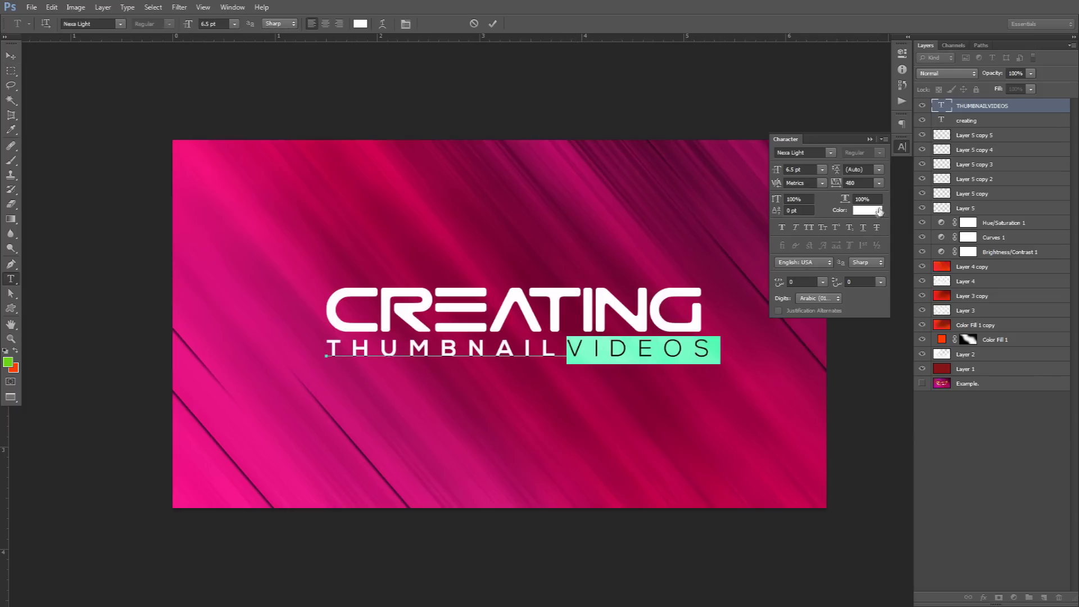
pyautogui.click(867, 209)
pyautogui.click(571, 152)
pyautogui.moveTo(594, 207); pyautogui.dragTo(811, 347)
pyautogui.click(827, 464)
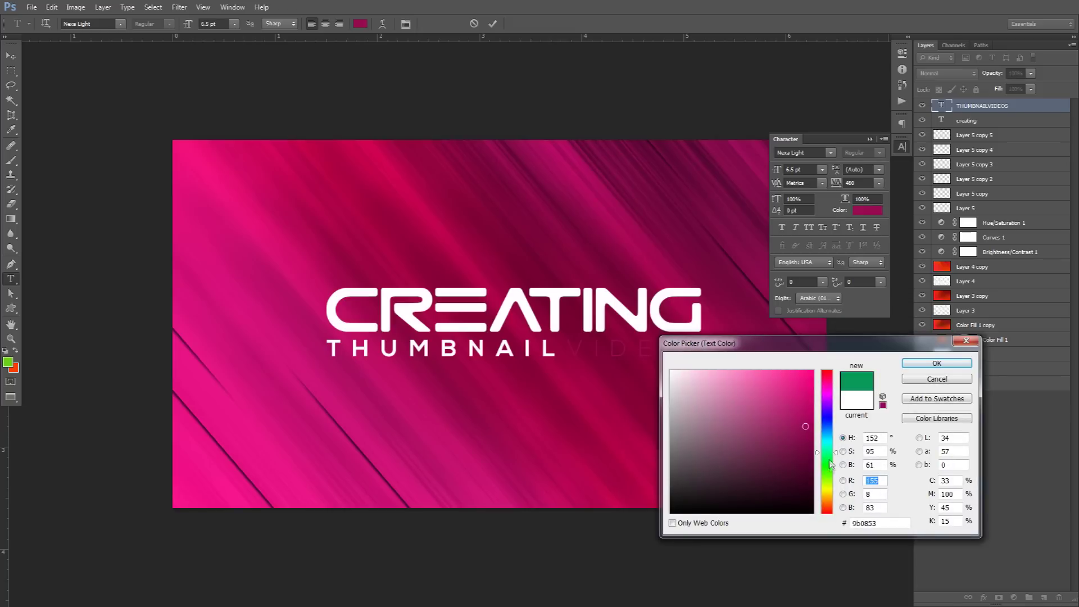
pyautogui.click(795, 386)
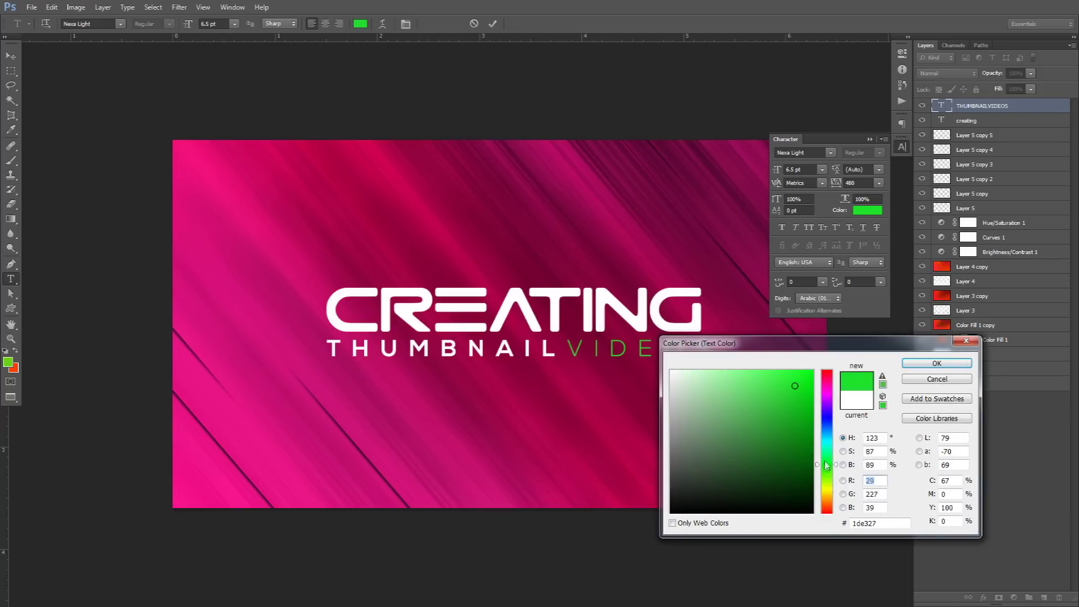
pyautogui.moveTo(827, 464); pyautogui.dragTo(825, 478)
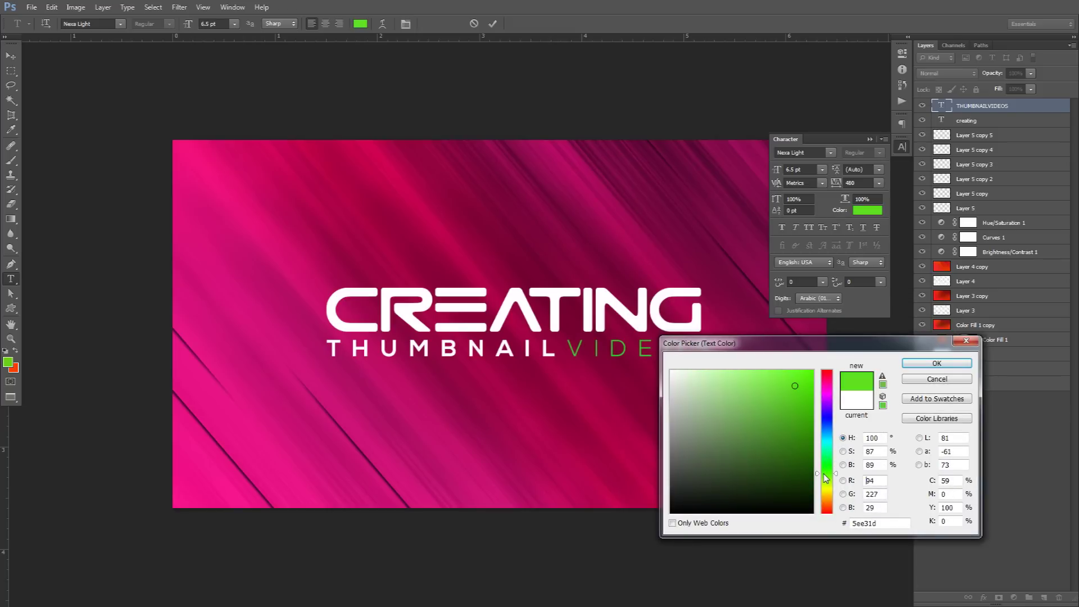
pyautogui.click(949, 368)
pyautogui.click(905, 147)
pyautogui.click(492, 25)
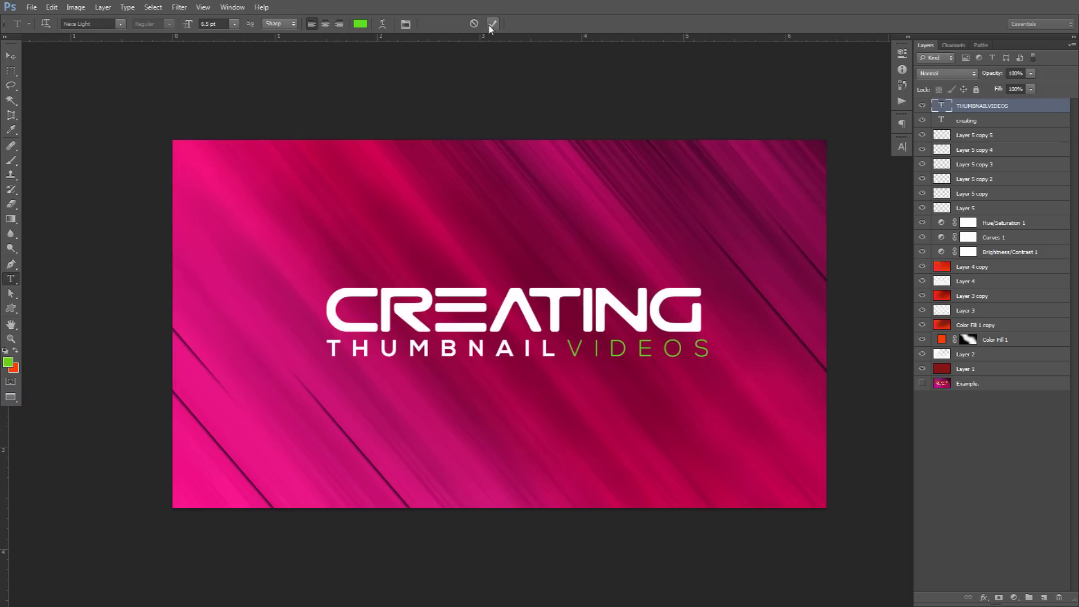
# Step: Hide all the thumbnail's own layers and show the Example layer to examine the reference design
pyautogui.press('v')
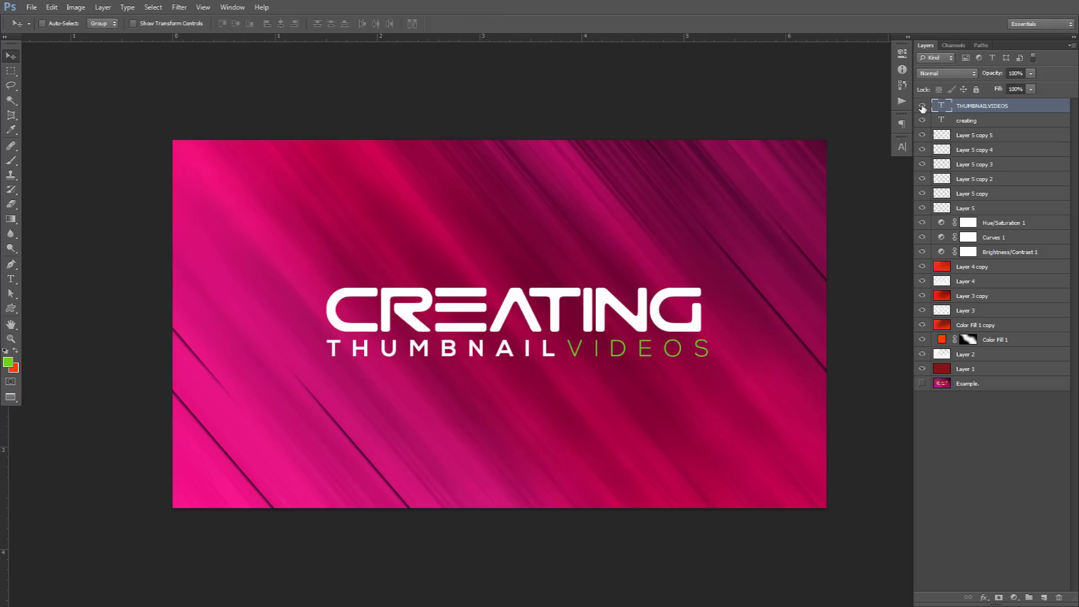
pyautogui.moveTo(922, 108); pyautogui.dragTo(929, 353)
pyautogui.moveTo(926, 314); pyautogui.dragTo(922, 372)
pyautogui.click(921, 383)
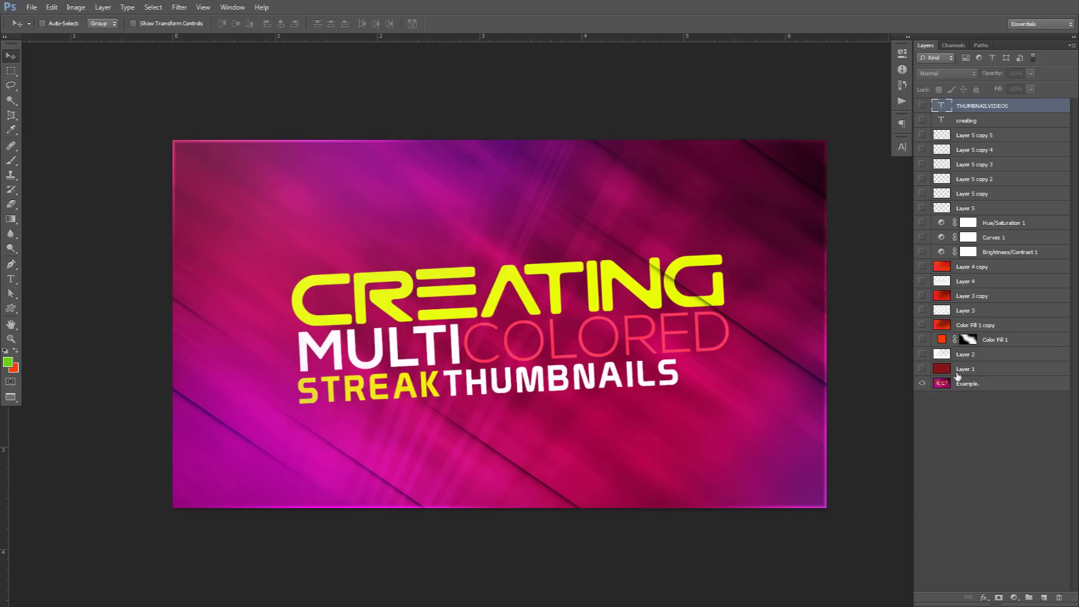
# Step: Show the thumbnail layers again and group everything from Layer 1 up to the THUMBNAILVIDEOS text layer
pyautogui.click(967, 369)
pyautogui.moveTo(922, 109); pyautogui.dragTo(922, 370)
pyautogui.keyDown('shift'); pyautogui.click(983, 104); pyautogui.keyUp('shift')
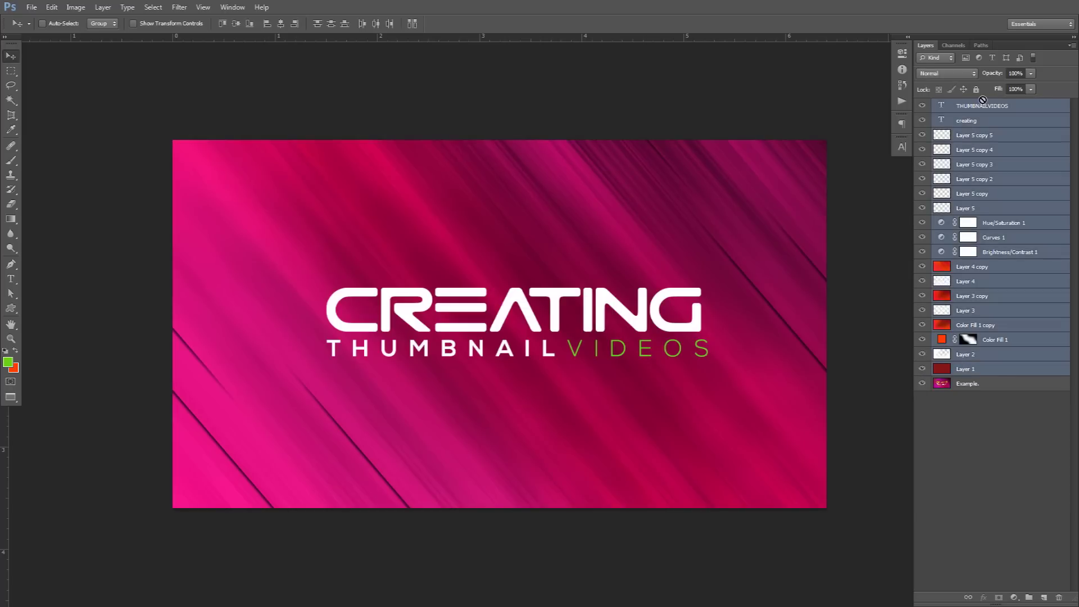
pyautogui.hotkey('ctrl', 'g')
# Step: Compare the grouped thumbnail with the Example layer by toggling their visibility, ending with only the group shown
pyautogui.click(922, 106)
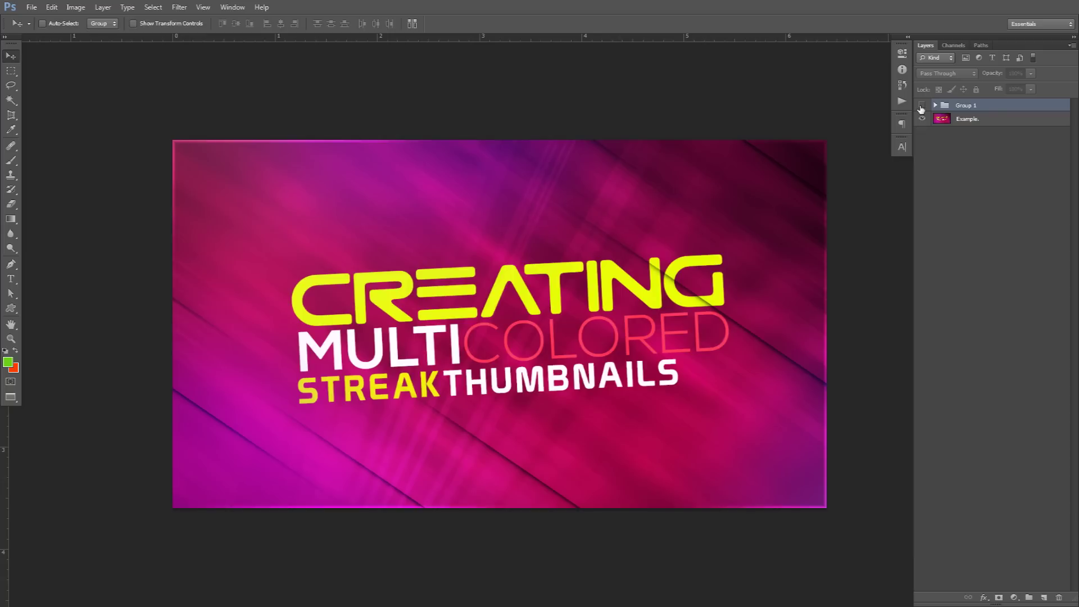
pyautogui.click(922, 106)
pyautogui.click(922, 119)
pyautogui.click(922, 106)
pyautogui.click(922, 119)
pyautogui.click(923, 119)
pyautogui.click(921, 106)
# Step: Add a new empty layer inside the group, directly above Layer 5 copy 5
pyautogui.click(935, 105)
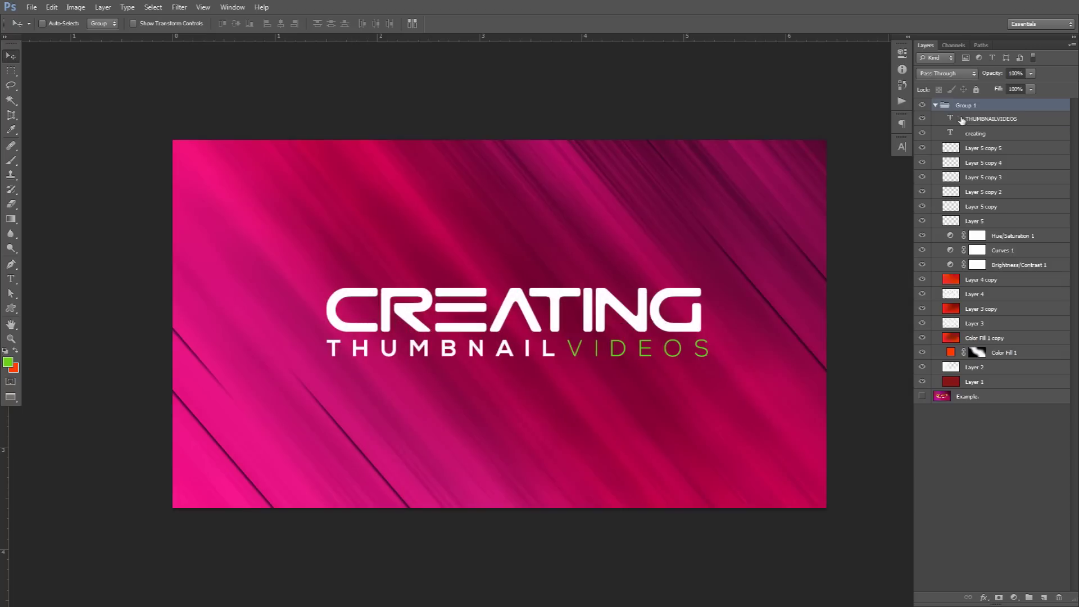
pyautogui.click(981, 164)
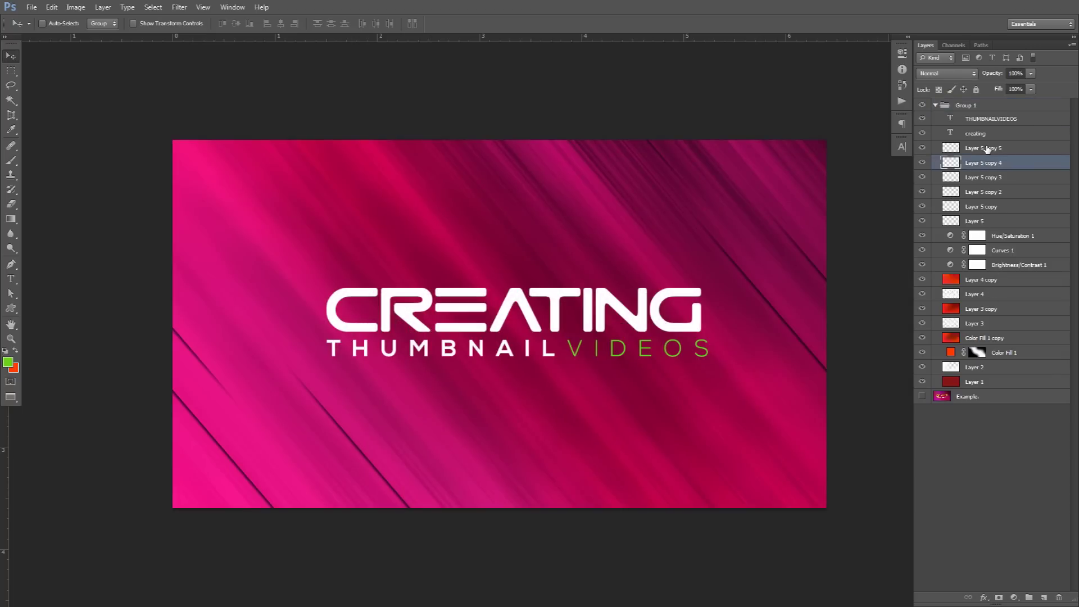
pyautogui.click(988, 149)
pyautogui.click(1044, 597)
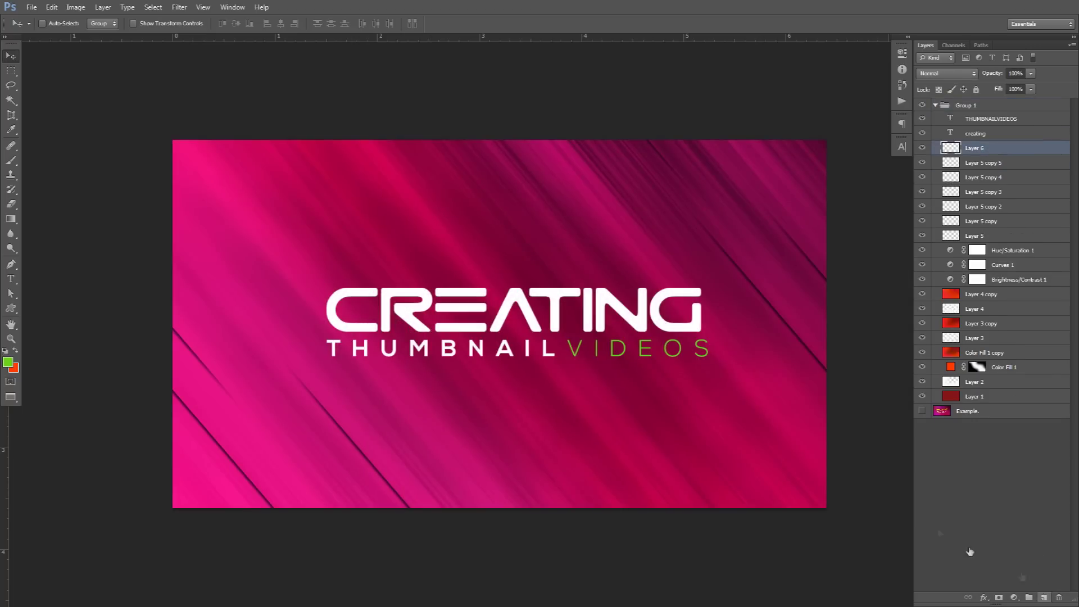
# Step: Stamp white light streaks across the canvas with the 2843 px streak brush reduced to 1734 px
pyautogui.press('b')
pyautogui.rightClick(556, 311)
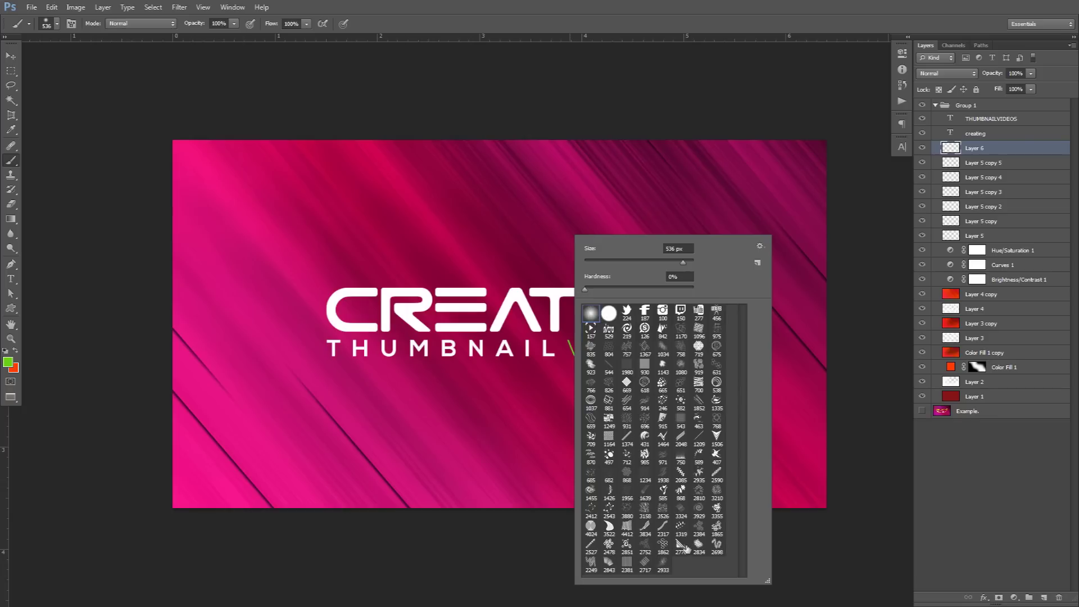
pyautogui.click(608, 563)
pyautogui.click(8, 363)
pyautogui.click(671, 371)
pyautogui.click(913, 363)
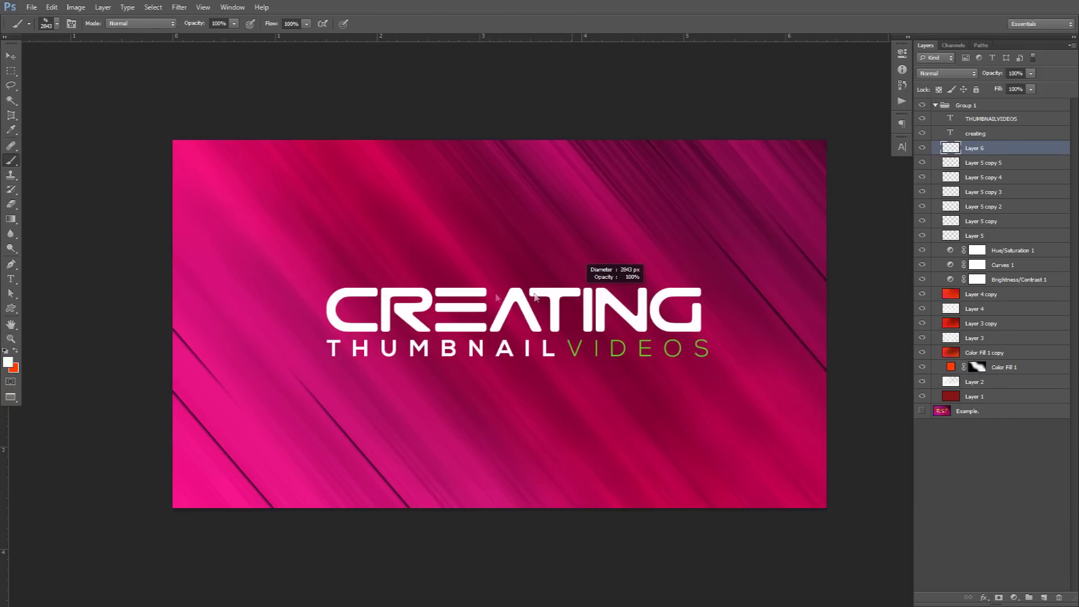
pyautogui.moveTo(531, 312)
pyautogui.mouseDown()
pyautogui.moveTo(421, 338)
pyautogui.moveTo(769, 269)
pyautogui.mouseUp()
# Step: Set the white streak layer to Overlay at 30% opacity and erase its outer areas with a soft eraser
pyautogui.click(950, 73)
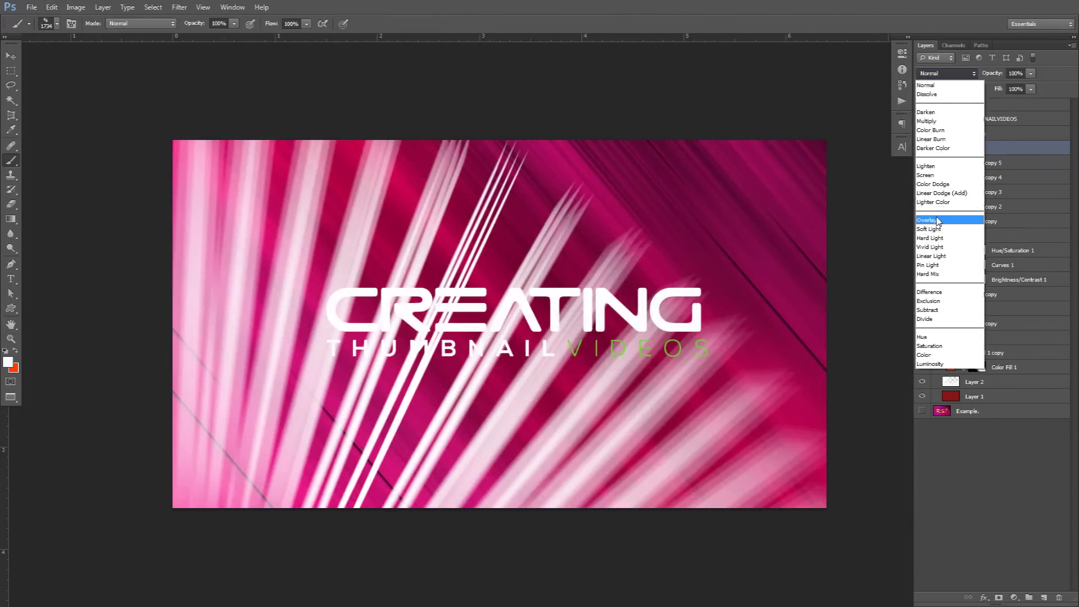
pyautogui.click(956, 215)
pyautogui.click(1031, 73)
pyautogui.moveTo(999, 87); pyautogui.dragTo(994, 88)
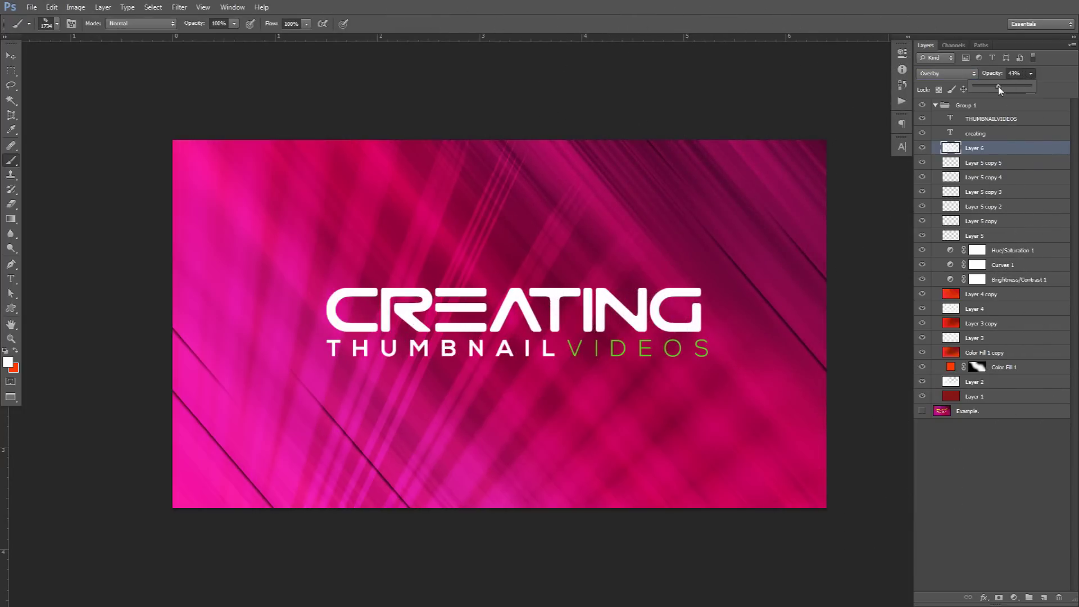
pyautogui.press('e')
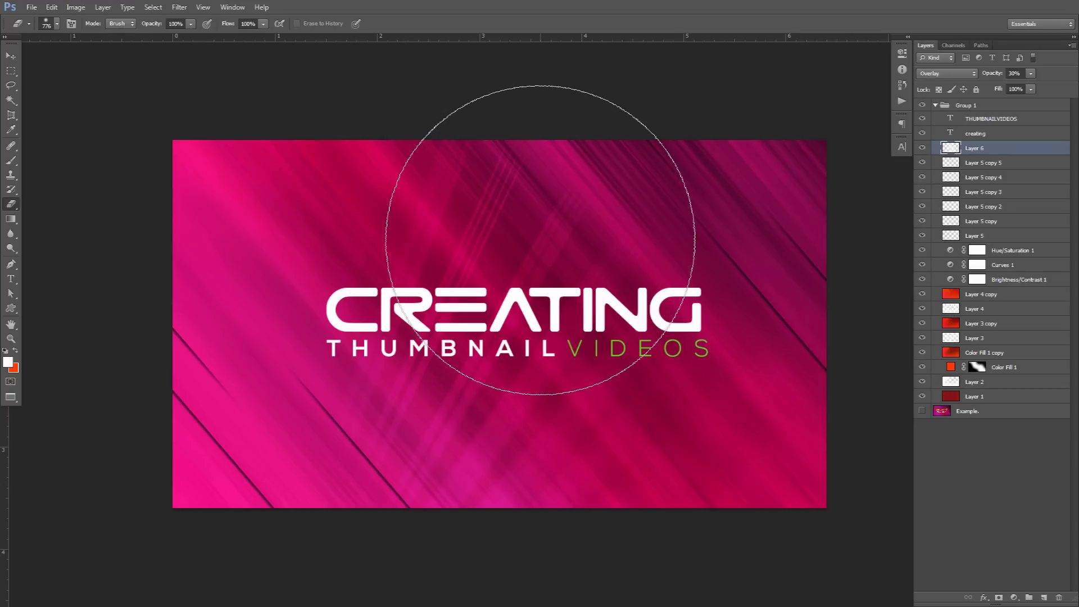
# Step: Compare the thumbnail group with the Example layer again by toggling their visibility
pyautogui.click(942, 106)
pyautogui.click(936, 105)
pyautogui.click(922, 105)
pyautogui.click(922, 119)
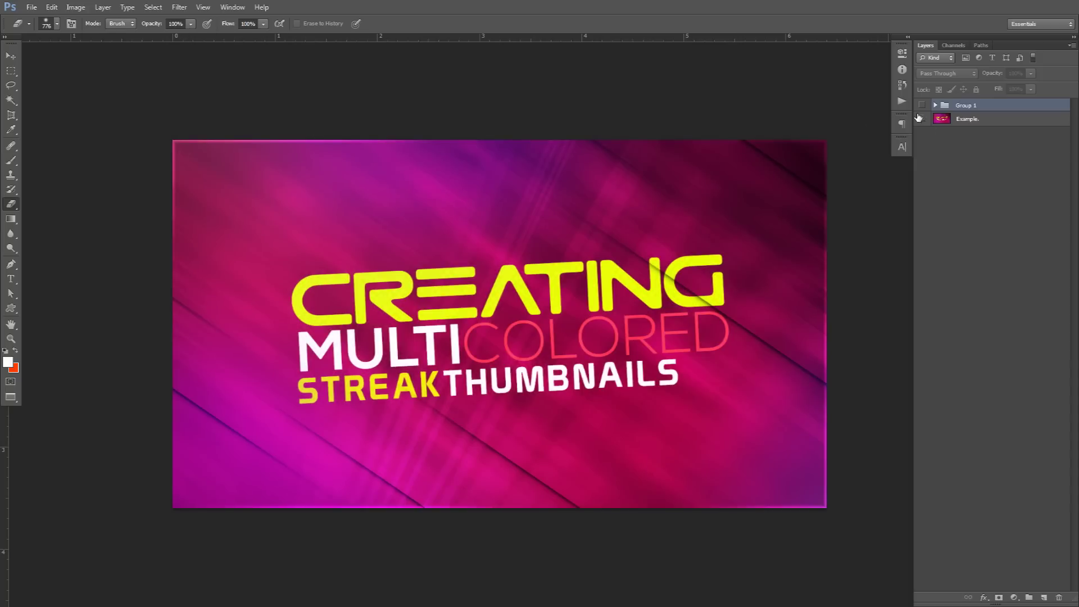
pyautogui.moveTo(922, 119); pyautogui.dragTo(922, 105)
# Step: Add a new layer above the THUMBNAILVIDEOS text and convert a whole-canvas selection into a 5-pixel border selection
pyautogui.click(935, 105)
pyautogui.click(971, 119)
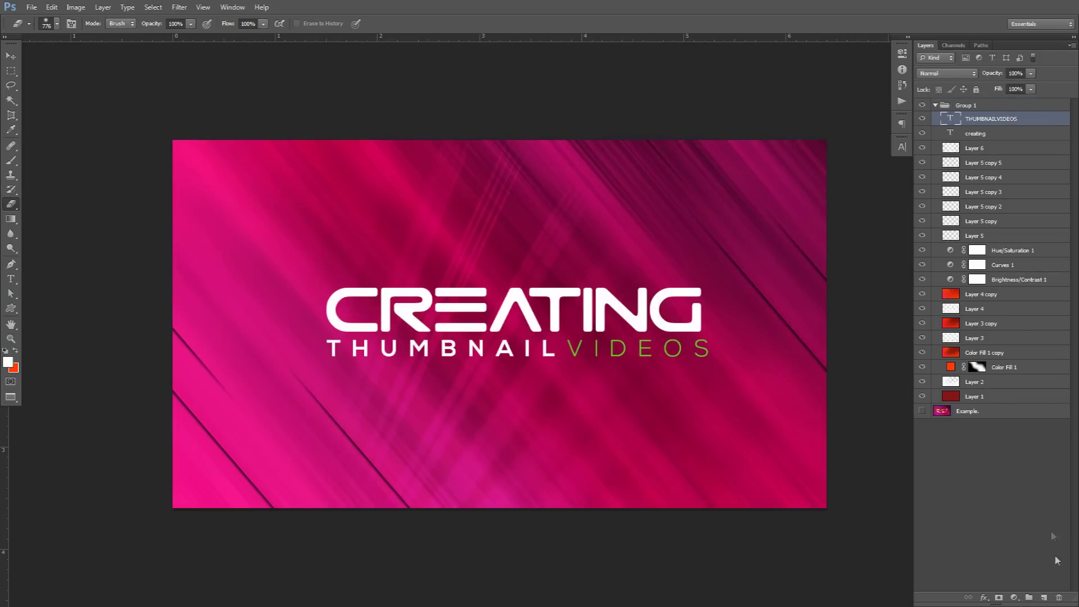
pyautogui.click(1044, 598)
pyautogui.press('m')
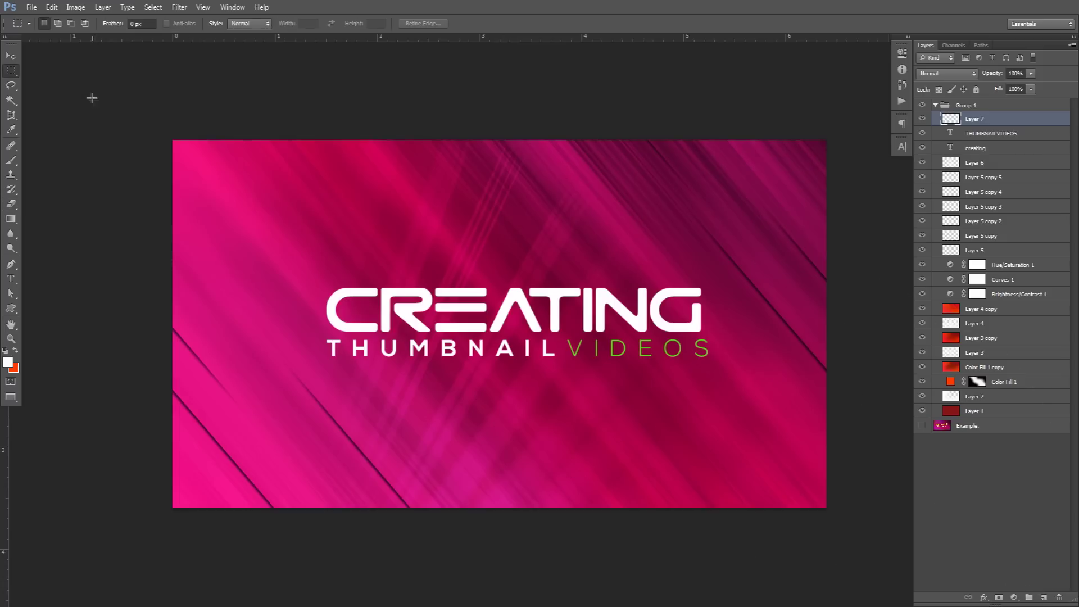
pyautogui.moveTo(173, 139); pyautogui.dragTo(888, 509)
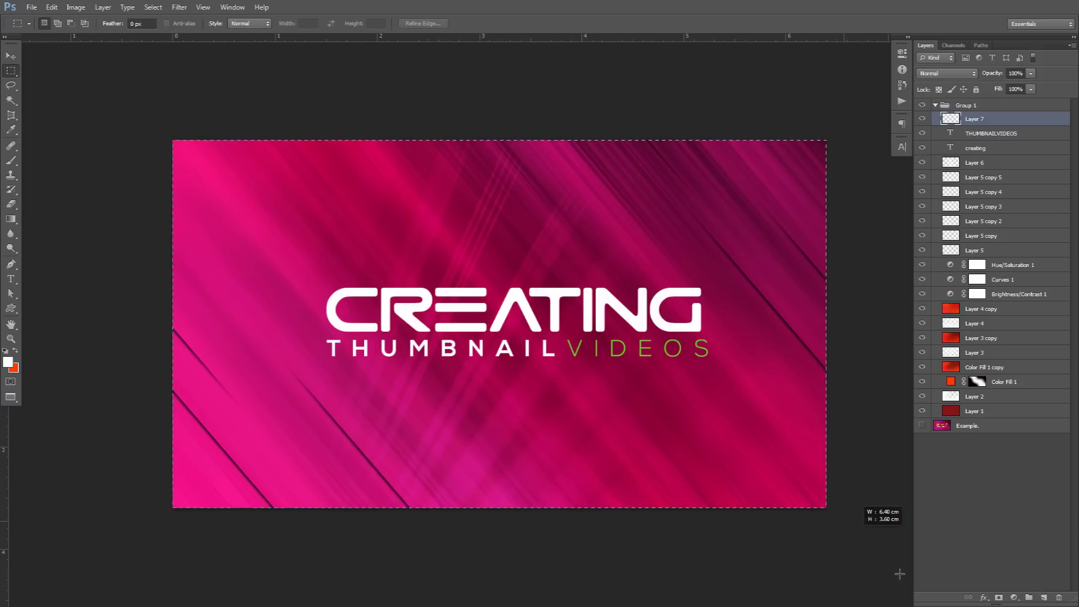
pyautogui.click(153, 8)
pyautogui.moveTo(242, 131)
pyautogui.click(279, 131)
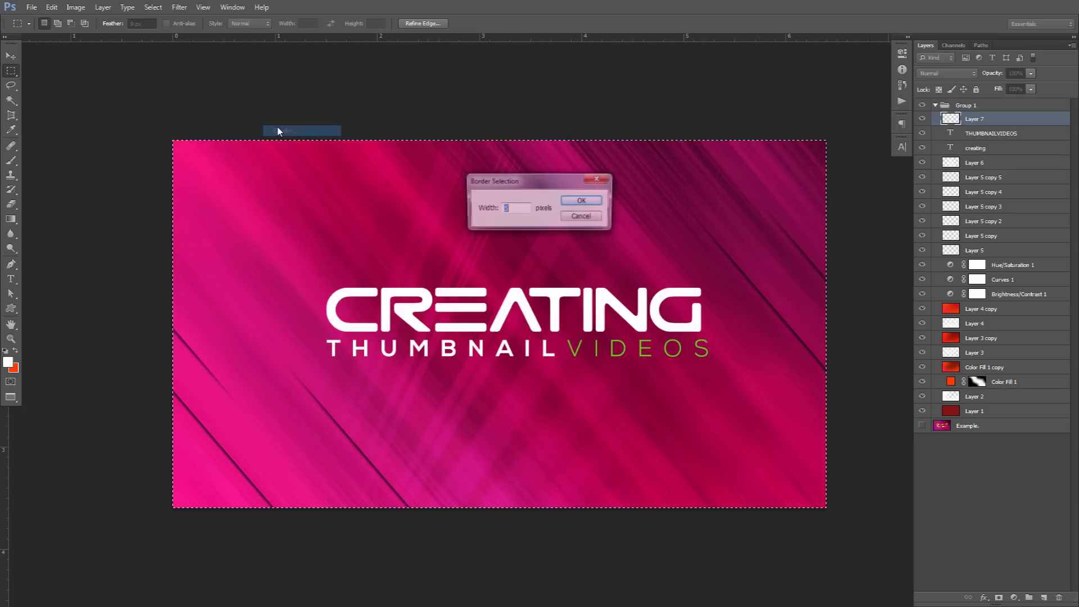
pyautogui.click(581, 201)
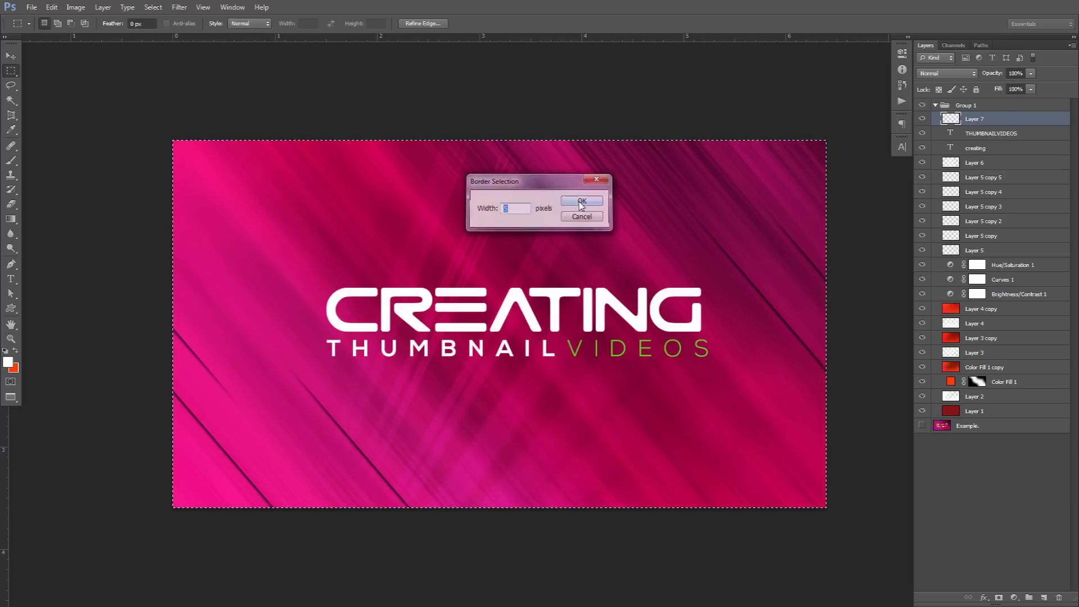
# Step: Fill the border selection with white, deselect it, and set the border layer's blend mode to Overlay
pyautogui.click(8, 362)
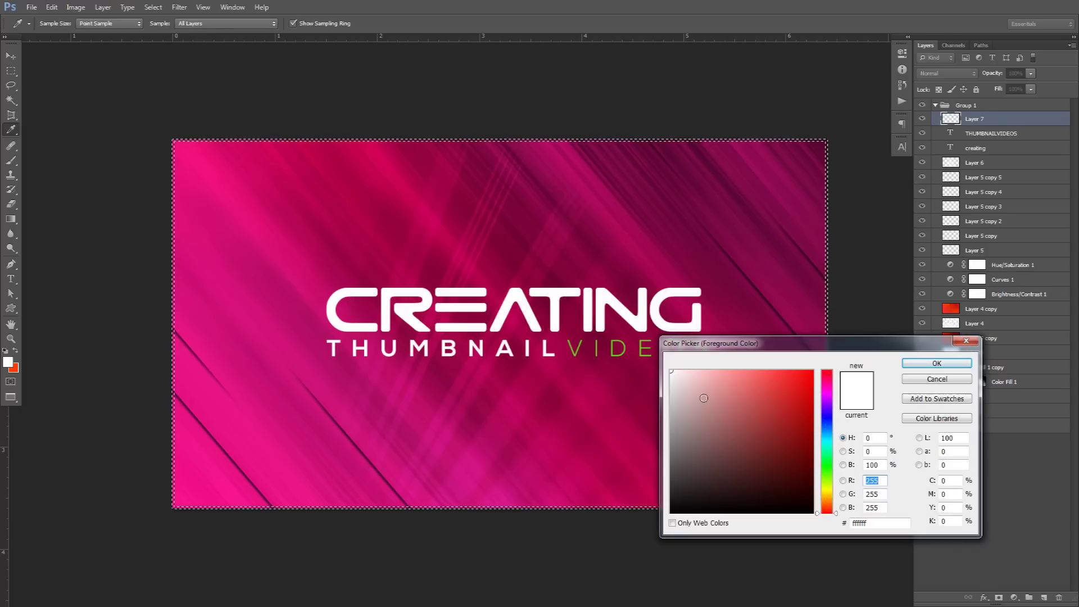
pyautogui.click(934, 364)
pyautogui.hotkey('alt', 'BackSpace')
pyautogui.hotkey('ctrl', 'd')
pyautogui.click(947, 73)
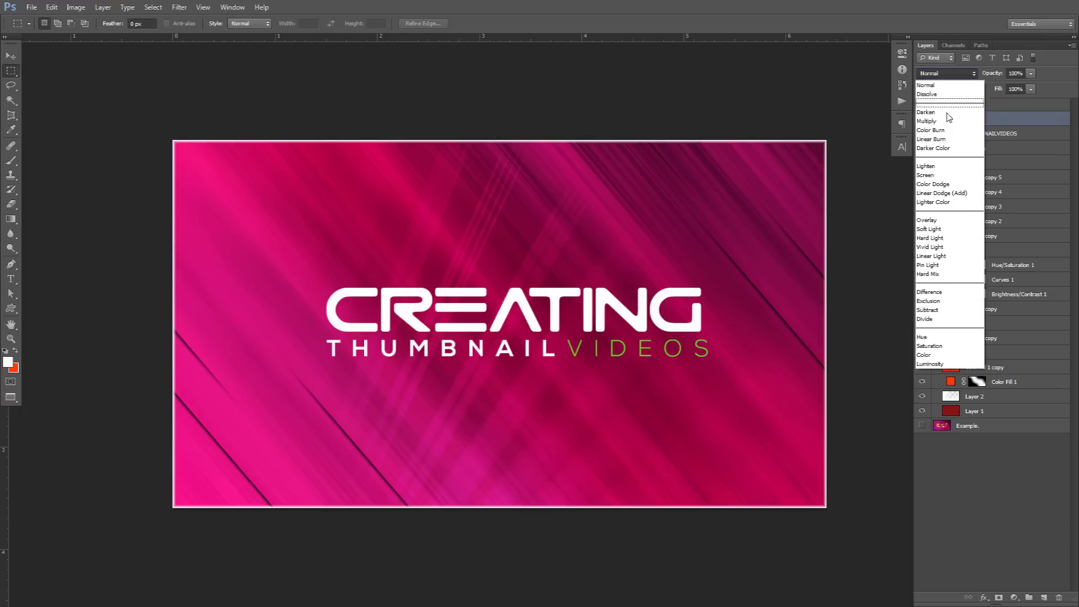
pyautogui.click(933, 219)
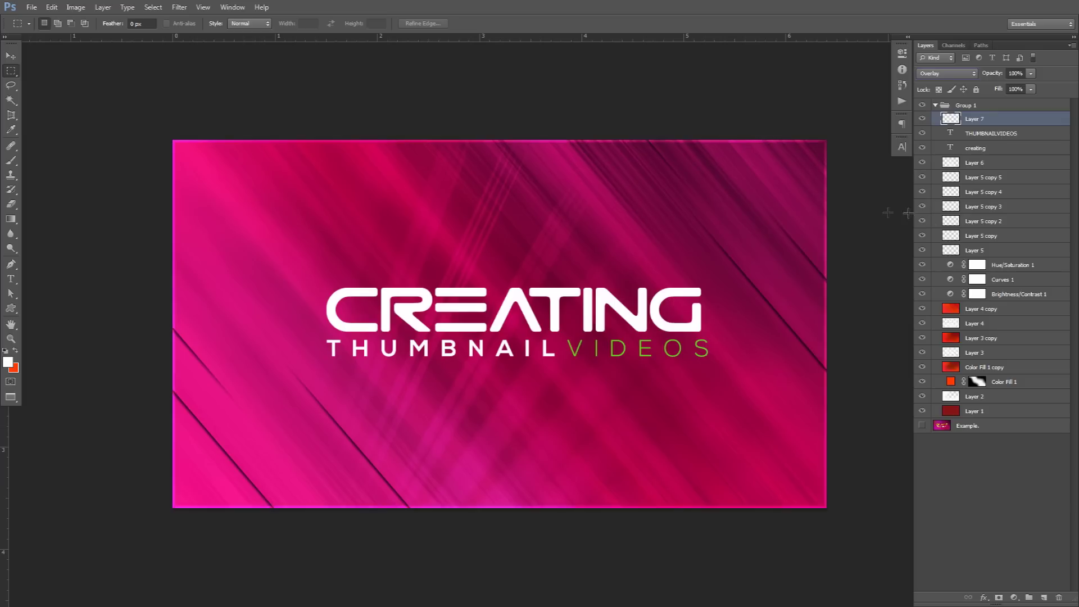
# Step: Soften parts of the glowing border on Layer 7 with a 363 px soft eraser
pyautogui.keyDown('ctrl'); pyautogui.click(528, 217); pyautogui.keyUp('ctrl')
pyautogui.click(979, 106)
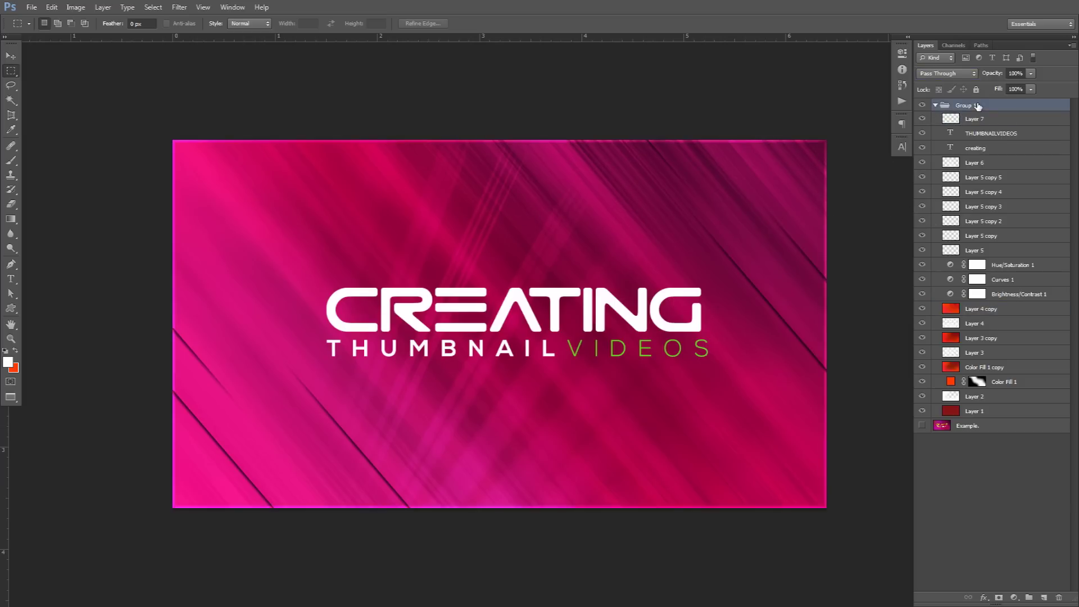
pyautogui.press('e')
pyautogui.click(975, 119)
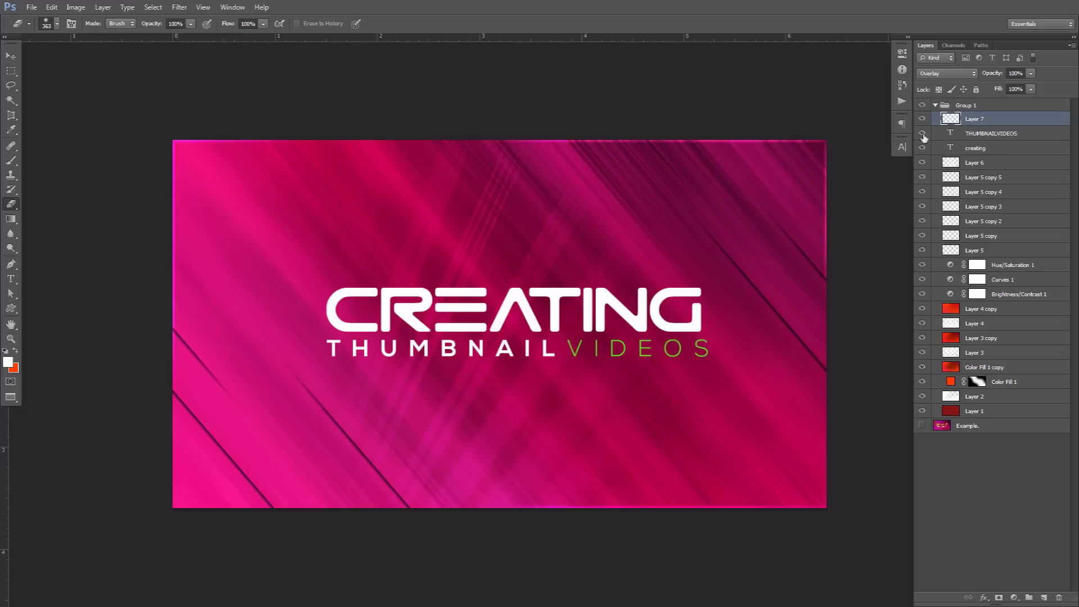
# Step: Add a new layer above the border layer and sample the green of VIDEOS as the foreground color
pyautogui.click(1044, 597)
pyautogui.scroll(3, 618, 350)
pyautogui.keyDown('alt'); pyautogui.click(606, 376); pyautogui.keyUp('alt')
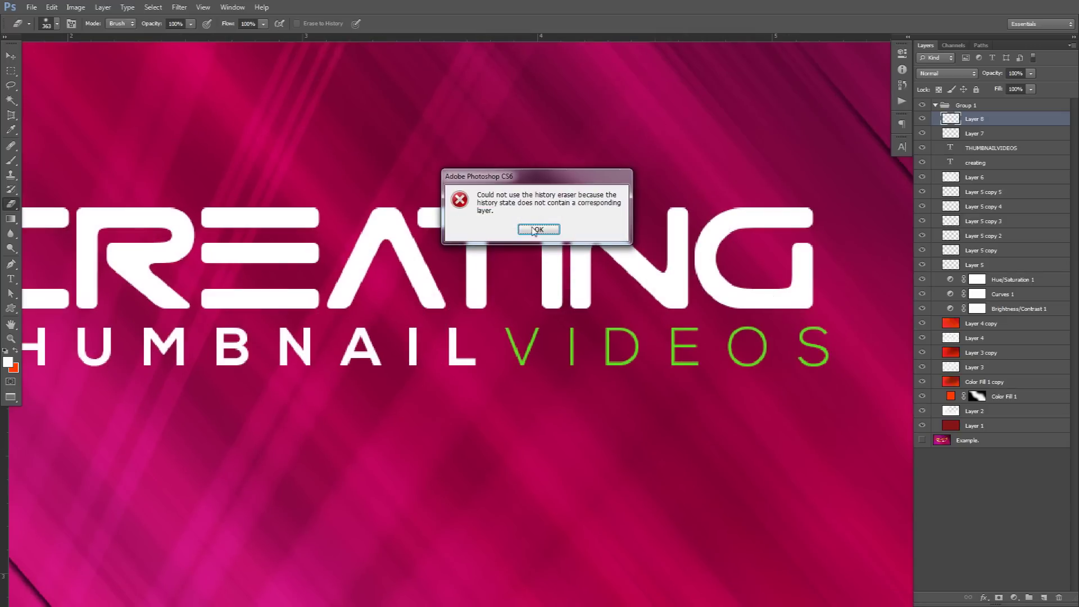
pyautogui.click(533, 229)
pyautogui.press('b')
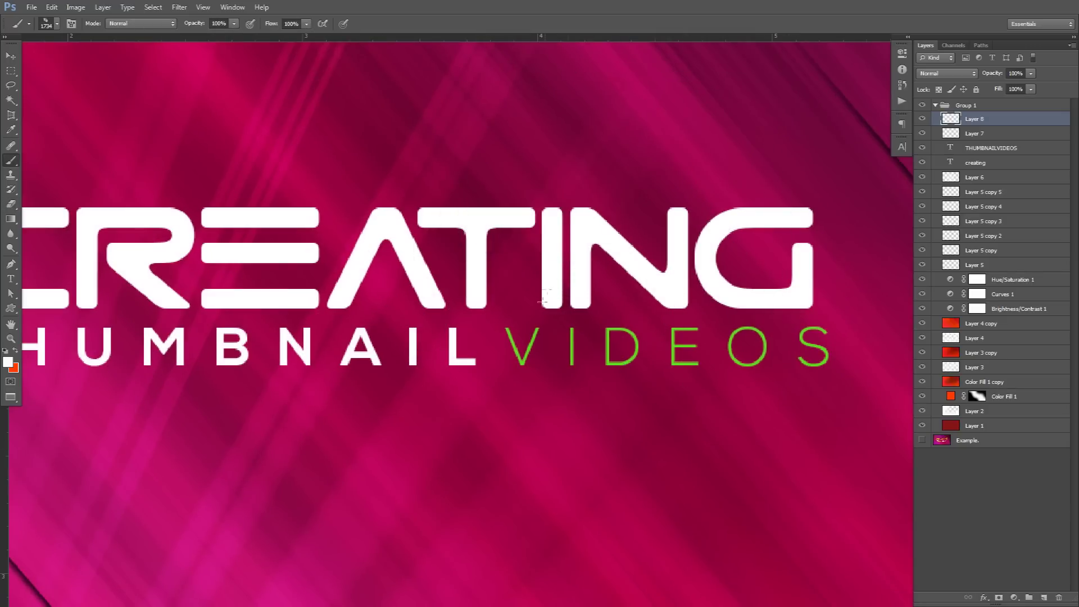
pyautogui.keyDown('alt'); pyautogui.click(573, 355); pyautogui.keyUp('alt')
# Step: Paint large green areas over the canvas's upper-left and lower-right corners with a 527 px soft round brush
pyautogui.scroll(-3, 577, 351)
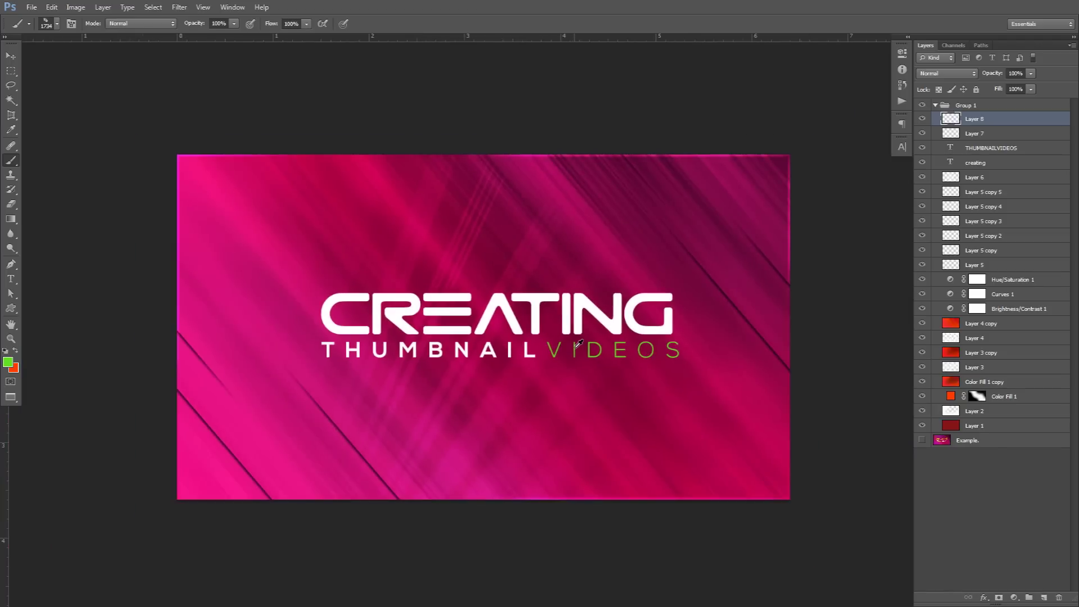
pyautogui.scroll(1, 571, 348)
pyautogui.rightClick(393, 239)
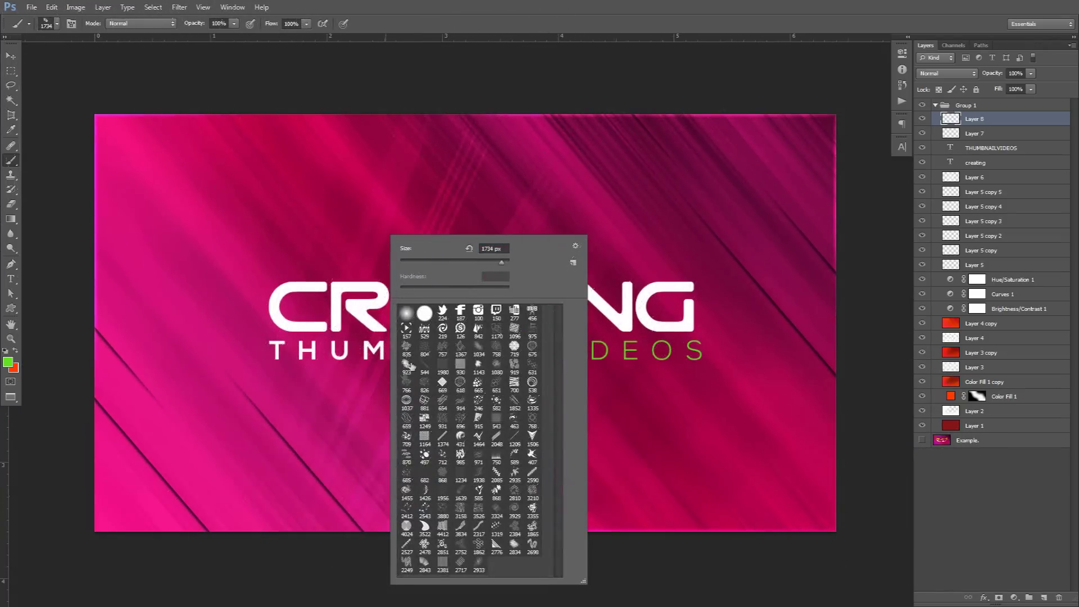
pyautogui.doubleClick(404, 317)
pyautogui.moveTo(526, 163)
pyautogui.mouseDown()
pyautogui.moveTo(328, 169)
pyautogui.moveTo(511, 168)
pyautogui.moveTo(346, 172)
pyautogui.mouseUp()
pyautogui.moveTo(374, 126)
pyautogui.mouseDown()
pyautogui.moveTo(416, 126)
pyautogui.moveTo(168, 132)
pyautogui.moveTo(185, 253)
pyautogui.mouseUp()
pyautogui.moveTo(324, 478)
pyautogui.mouseDown()
pyautogui.moveTo(710, 590)
pyautogui.moveTo(831, 458)
pyautogui.moveTo(819, 518)
pyautogui.moveTo(962, 96)
pyautogui.mouseUp()
# Step: Set the blend mode of the green paint layer to Vivid Light
pyautogui.click(947, 73)
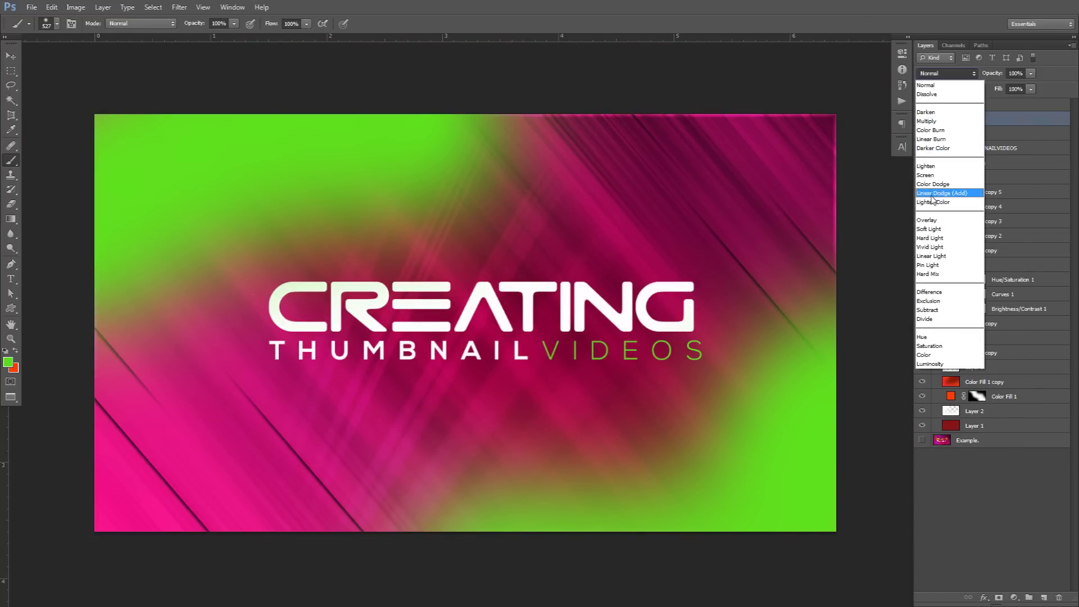
pyautogui.click(933, 247)
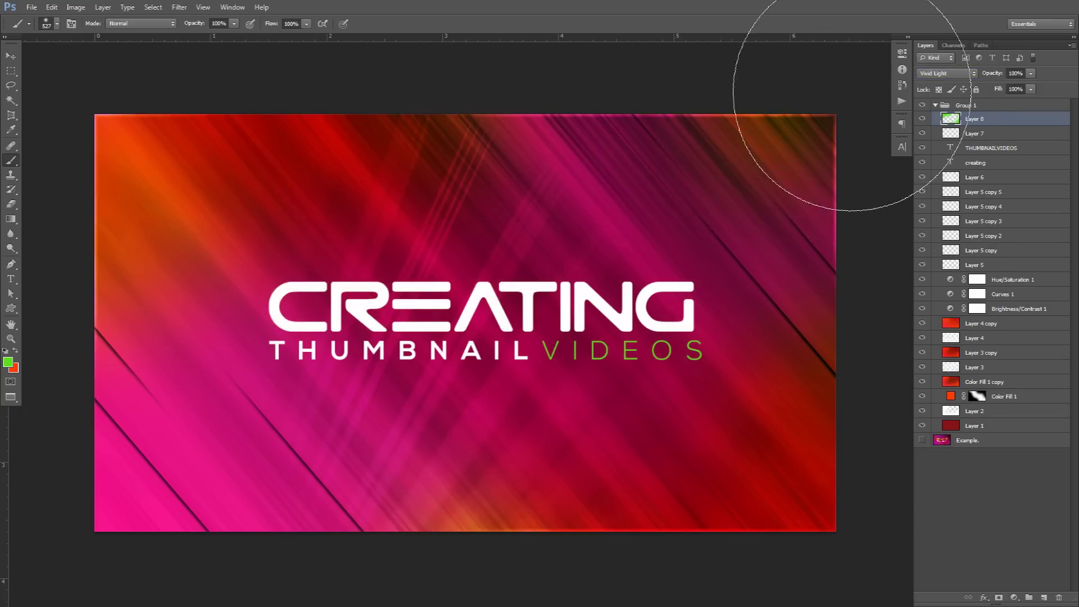
pyautogui.scroll(-2, 719, 258)
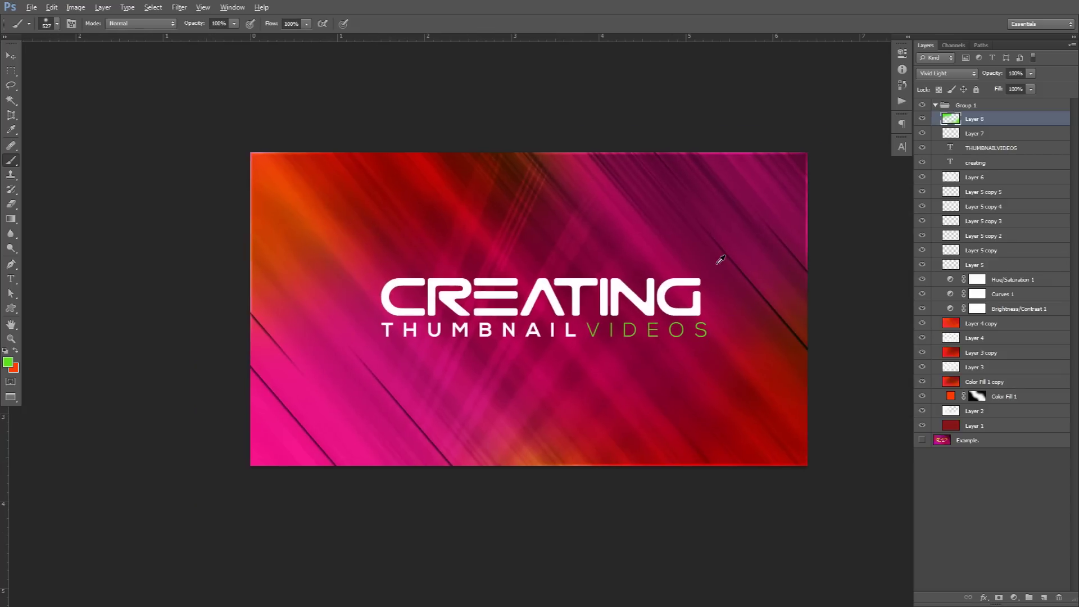
# Step: Lower the green paint layer's opacity to 42% and brush more green over the canvas's upper-right and lower-left corners
pyautogui.scroll(-2, 723, 261)
pyautogui.scroll(1, 735, 277)
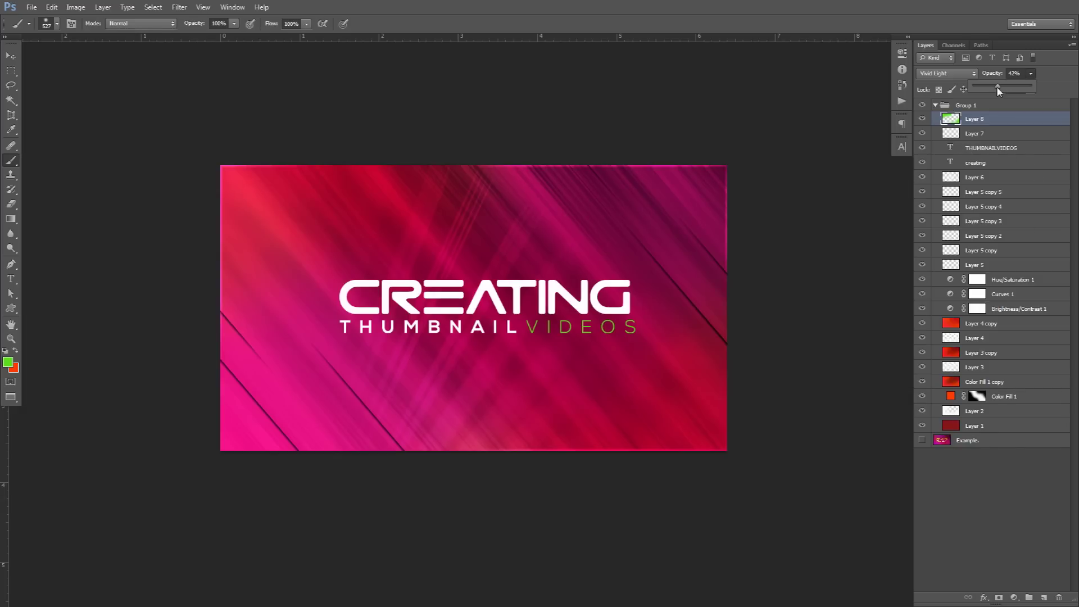
pyautogui.click(923, 118)
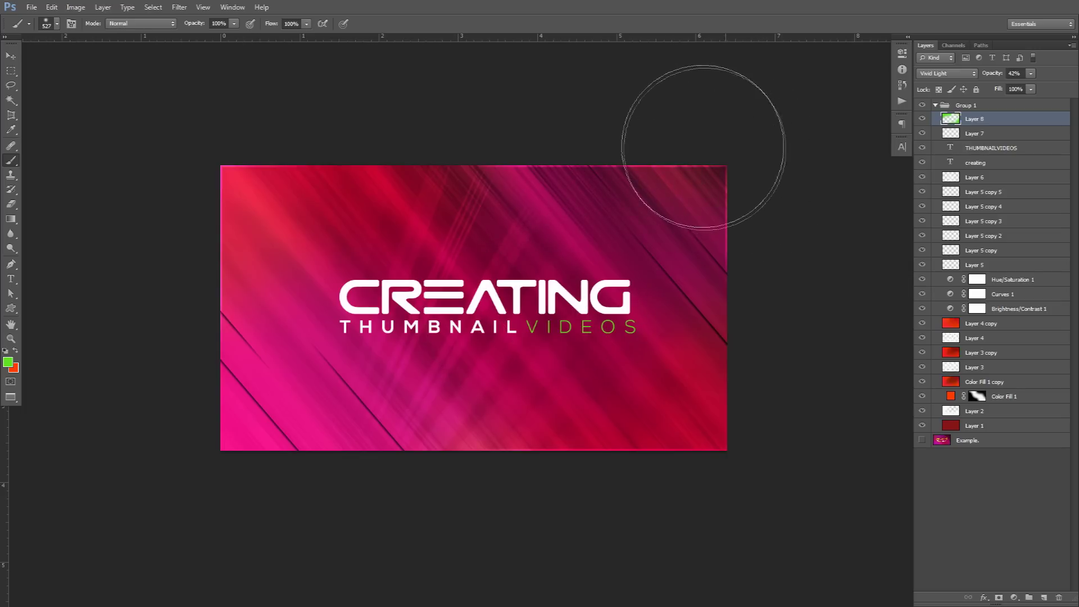
pyautogui.moveTo(301, 489)
pyautogui.mouseDown()
pyautogui.moveTo(261, 518)
pyautogui.moveTo(304, 514)
pyautogui.mouseUp()
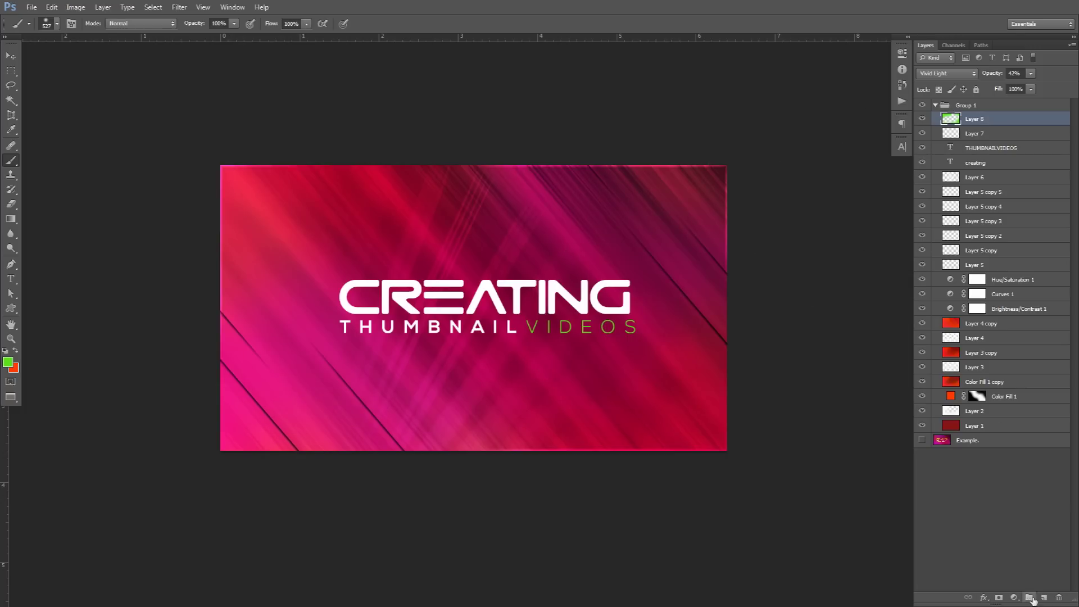
# Step: Add a new layer, sample white from the title, and paint a soft white glow over the canvas's upper-left corner with a very large soft brush
pyautogui.click(1043, 597)
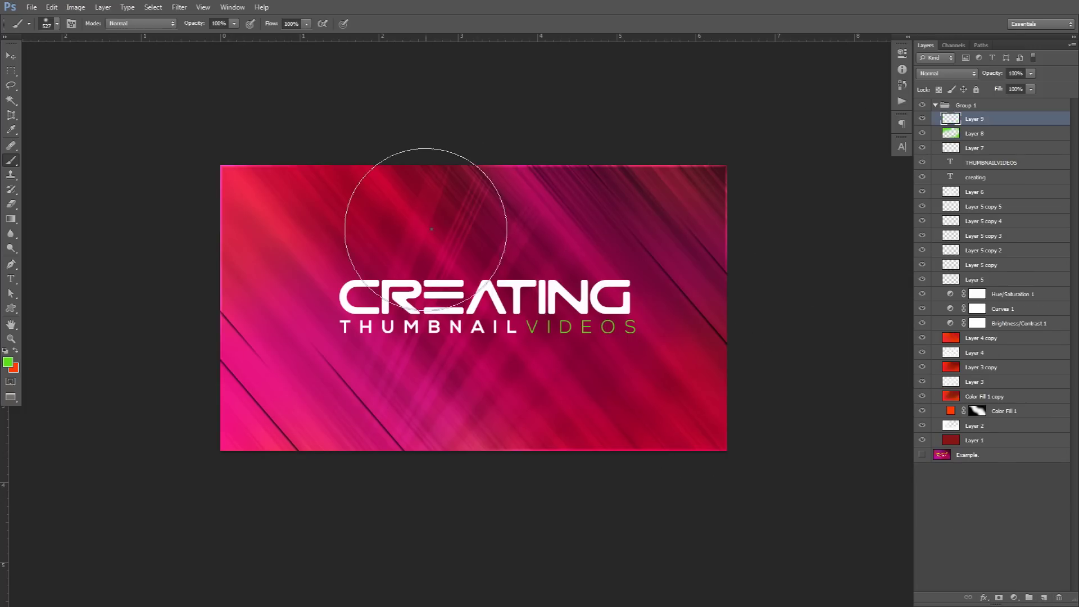
pyautogui.rightClick(467, 293)
pyautogui.write('219')
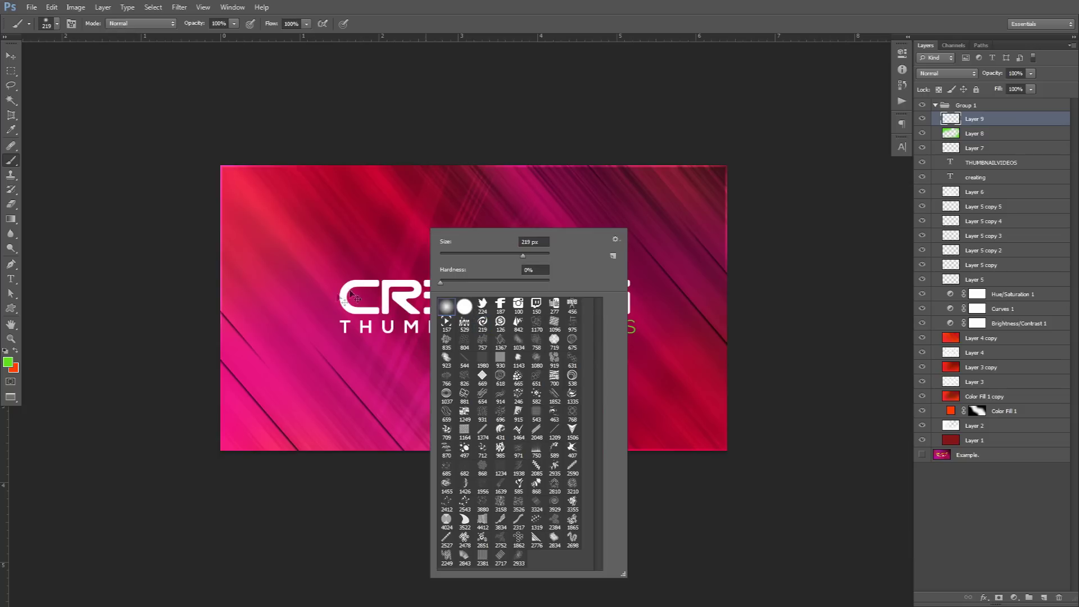
pyautogui.keyDown('alt'); pyautogui.click(392, 281); pyautogui.keyUp('alt')
pyautogui.moveTo(325, 270)
pyautogui.mouseDown()
pyautogui.moveTo(548, 242)
pyautogui.moveTo(538, 236)
pyautogui.mouseUp()
pyautogui.moveTo(315, 211)
pyautogui.mouseDown()
pyautogui.moveTo(354, 212)
pyautogui.moveTo(298, 110)
pyautogui.mouseUp()
pyautogui.click(297, 110)
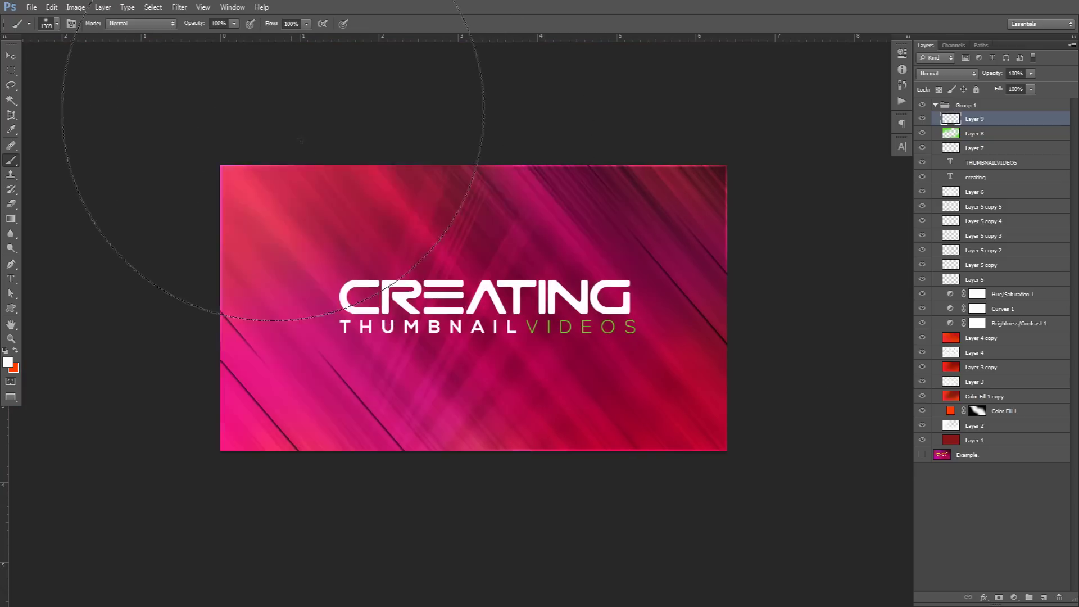
# Step: Lower the white glow layer's opacity to 28%
pyautogui.scroll(1, 433, 213)
pyautogui.click(1031, 74)
pyautogui.click(1004, 87)
pyautogui.moveTo(998, 88); pyautogui.dragTo(997, 87)
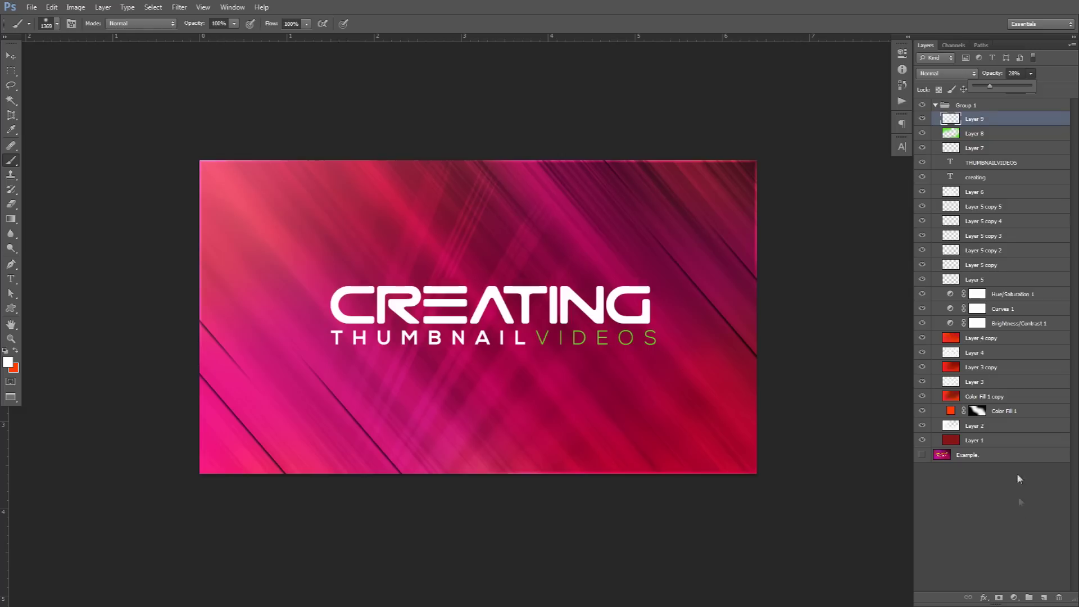
# Step: Add a Curves adjustment layer above the glow and shape a slight S-curve that brightens highlights and darkens shadows
pyautogui.click(1014, 598)
pyautogui.click(1012, 413)
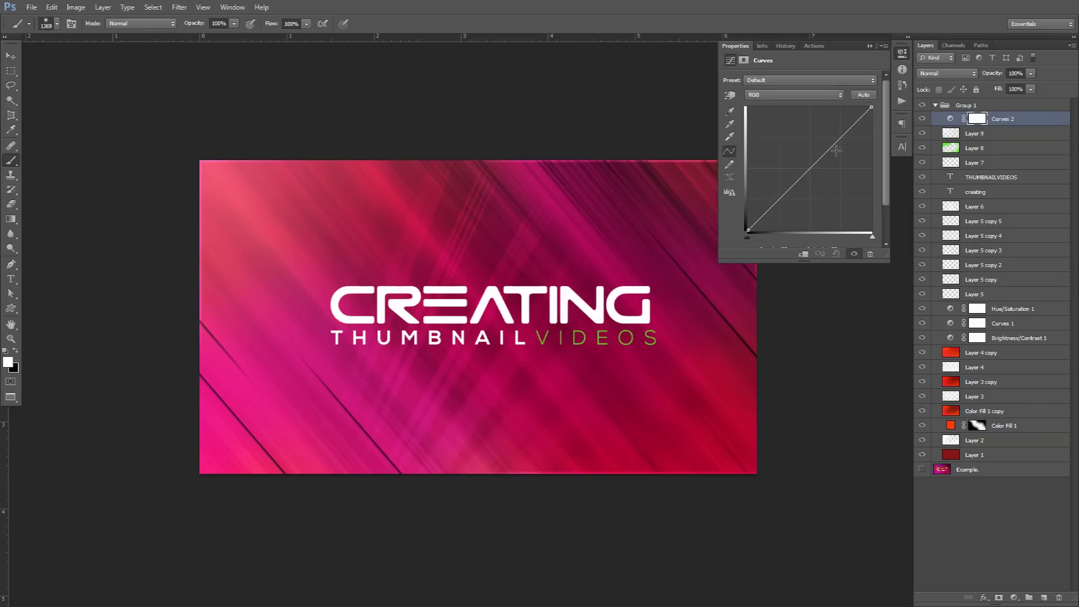
pyautogui.moveTo(838, 135); pyautogui.dragTo(836, 137)
pyautogui.moveTo(776, 203); pyautogui.dragTo(776, 207)
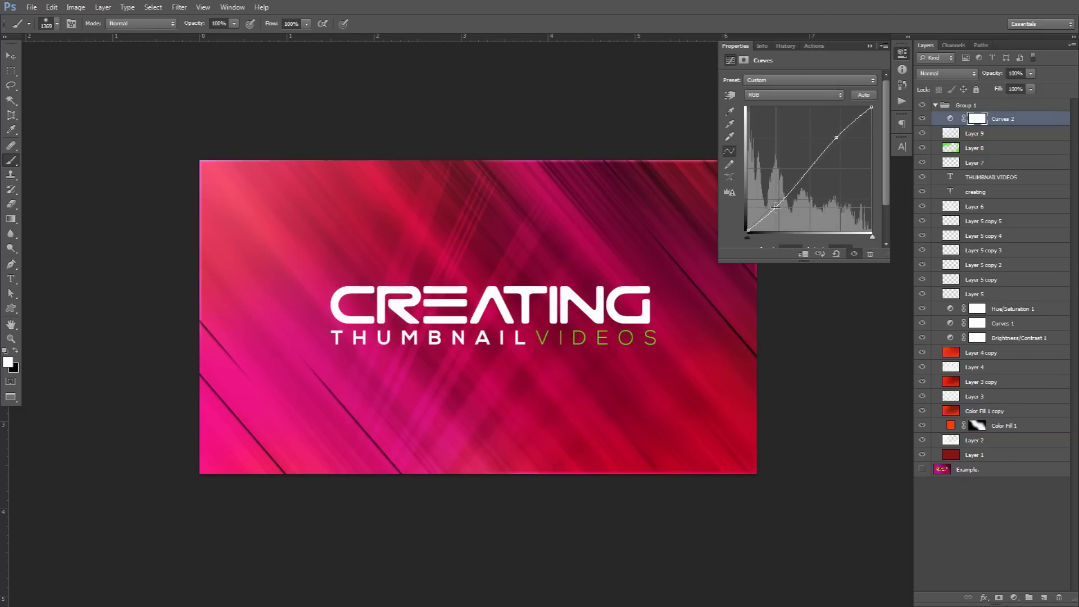
pyautogui.moveTo(686, 304)
pyautogui.mouseDown()
pyautogui.moveTo(610, 308)
pyautogui.moveTo(624, 327)
pyautogui.mouseUp()
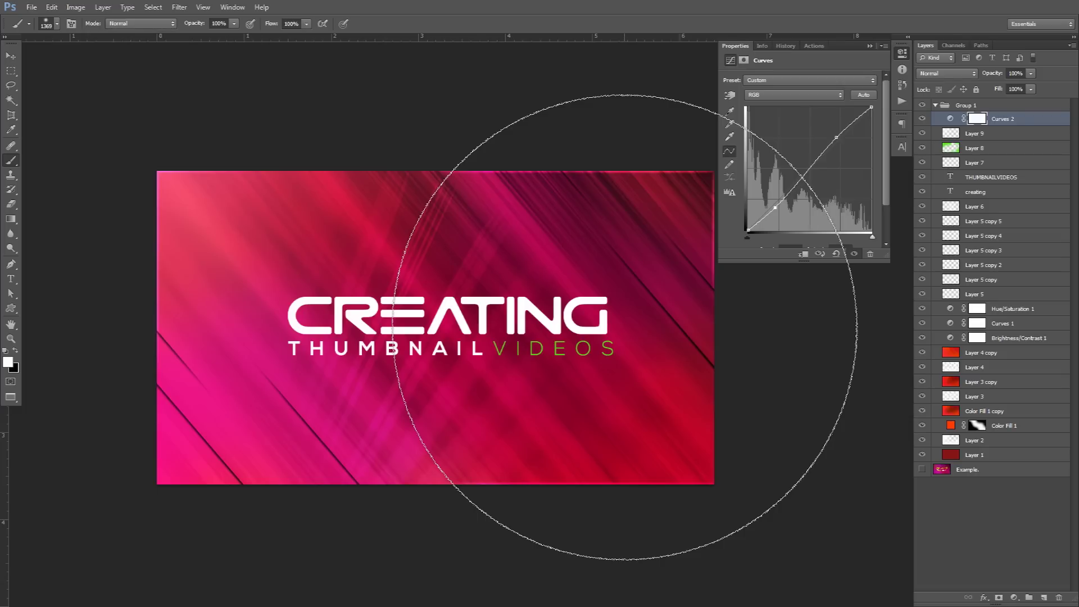
pyautogui.press('v')
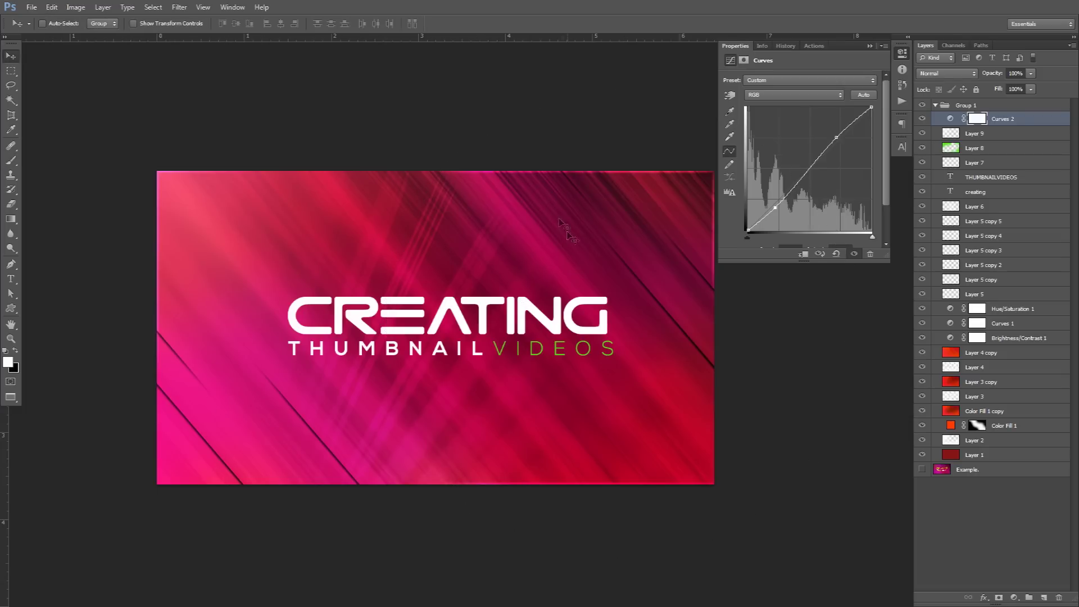
pyautogui.click(901, 60)
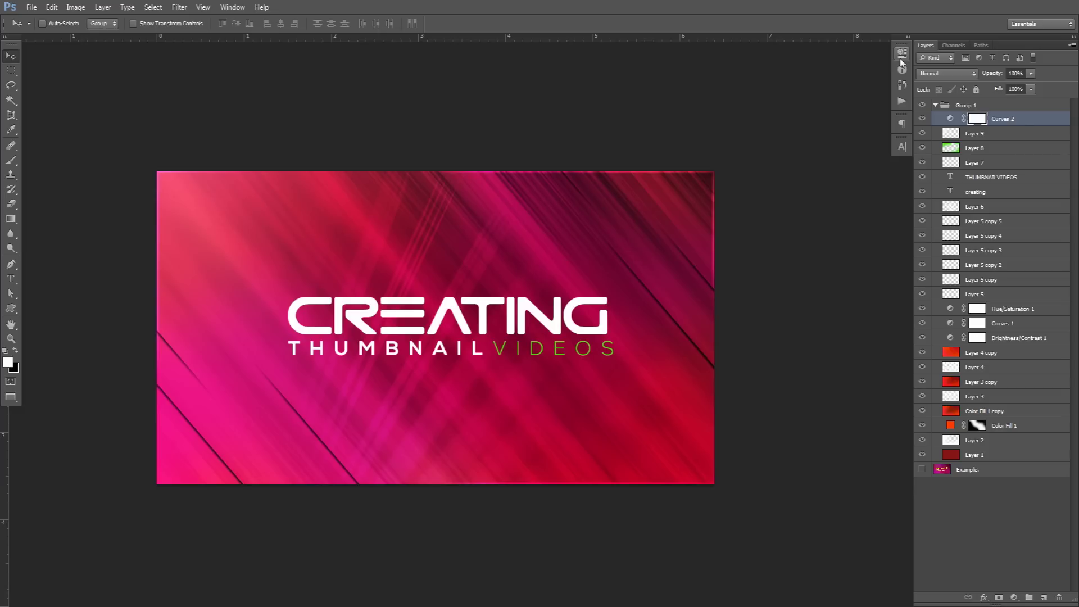
# Step: Select all layers from Curves 2 down to the Example layer and stamp them into a merged copy at the top of the group
pyautogui.click(180, 7)
pyautogui.click(981, 118)
pyautogui.keyDown('shift'); pyautogui.click(978, 475); pyautogui.keyUp('shift')
pyautogui.press('i')
pyautogui.hotkey('ctrl', 'k')
pyautogui.click(762, 108)
pyautogui.press('v')
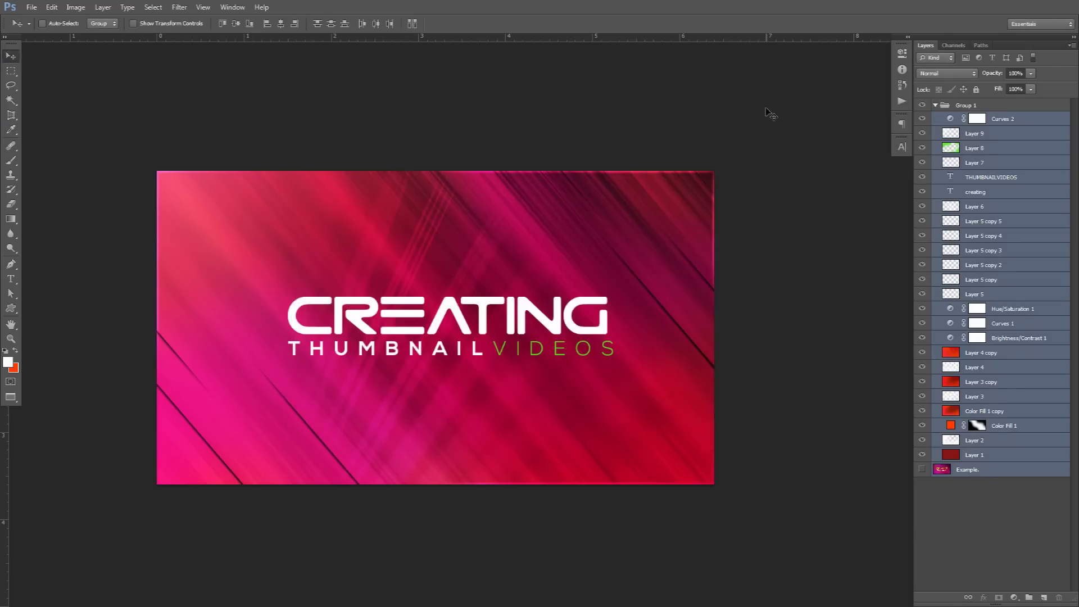
pyautogui.hotkey('ctrl', 'alt', 'shift', 'e')
# Step: Apply a Radial Blur to the merged copy using the Zoom method at Best quality
pyautogui.click(179, 7)
pyautogui.moveTo(205, 120)
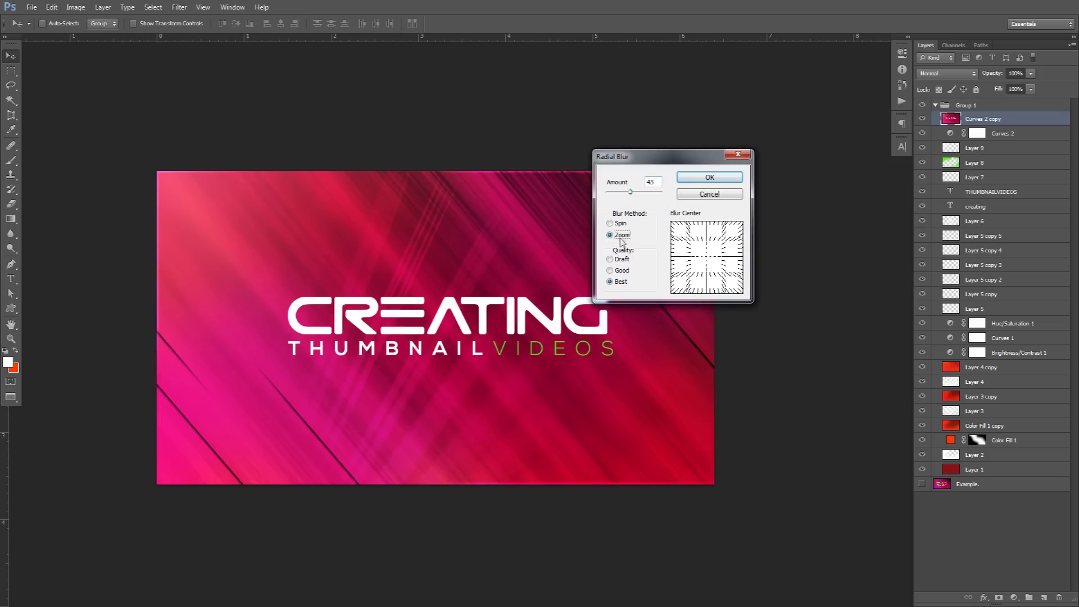
pyautogui.moveTo(630, 191); pyautogui.dragTo(625, 192)
pyautogui.click(690, 177)
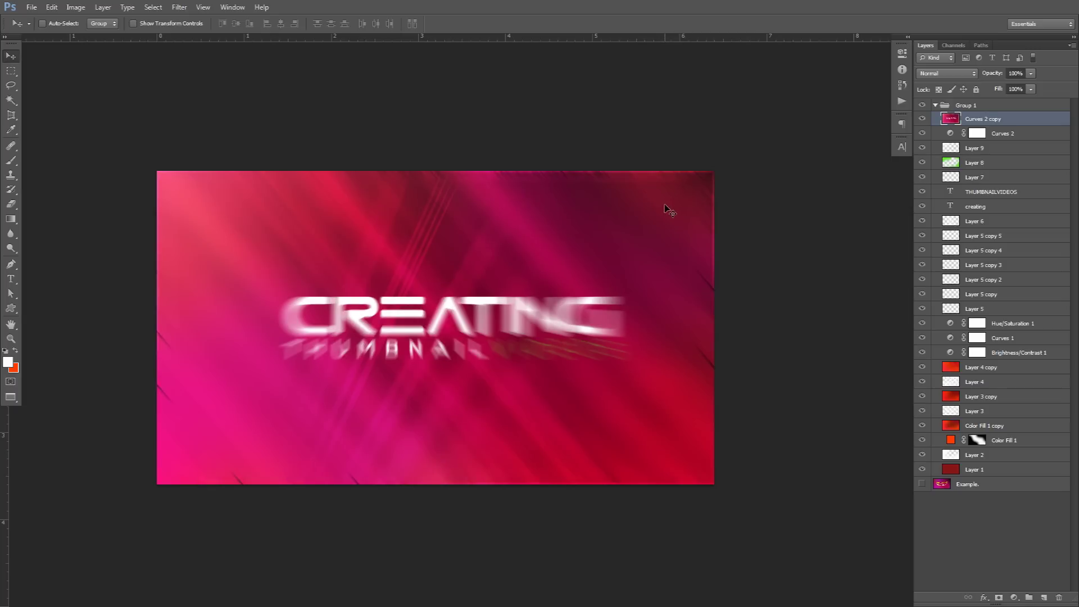
# Step: Erase most of the blurred copy with a 670 px soft eraser, keeping a slight zoom blur around the end of CREATING
pyautogui.press('e')
pyautogui.moveTo(661, 242)
pyautogui.mouseDown()
pyautogui.moveTo(420, 435)
pyautogui.moveTo(326, 400)
pyautogui.moveTo(303, 425)
pyautogui.moveTo(364, 294)
pyautogui.moveTo(340, 323)
pyautogui.moveTo(251, 296)
pyautogui.moveTo(234, 270)
pyautogui.moveTo(171, 290)
pyautogui.moveTo(557, 420)
pyautogui.moveTo(561, 412)
pyautogui.moveTo(289, 434)
pyautogui.mouseUp()
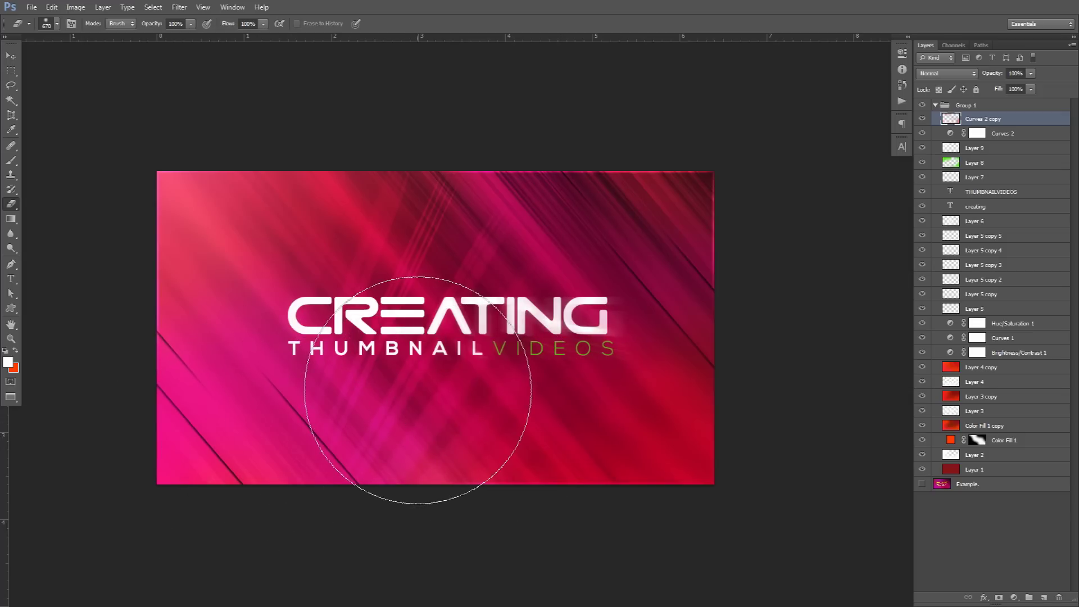
pyautogui.press('super')
pyautogui.press('Escape')
pyautogui.hotkey('ctrl', '+')
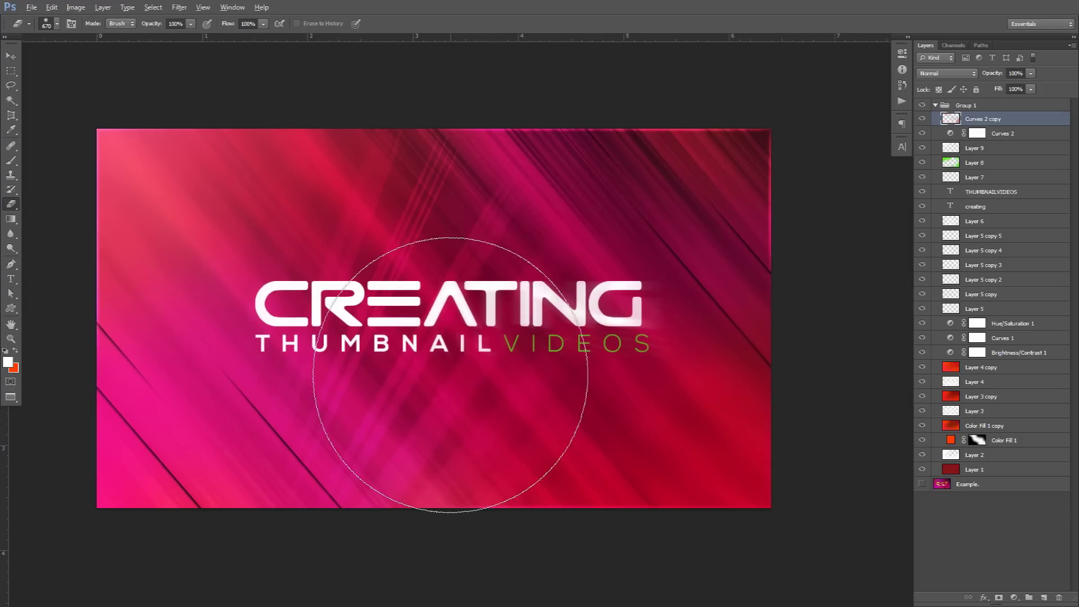
pyautogui.keyDown('alt'); pyautogui.scroll(-1, 450, 375); pyautogui.keyUp('alt')
pyautogui.keyDown('alt'); pyautogui.scroll(1, 525, 373); pyautogui.keyUp('alt')
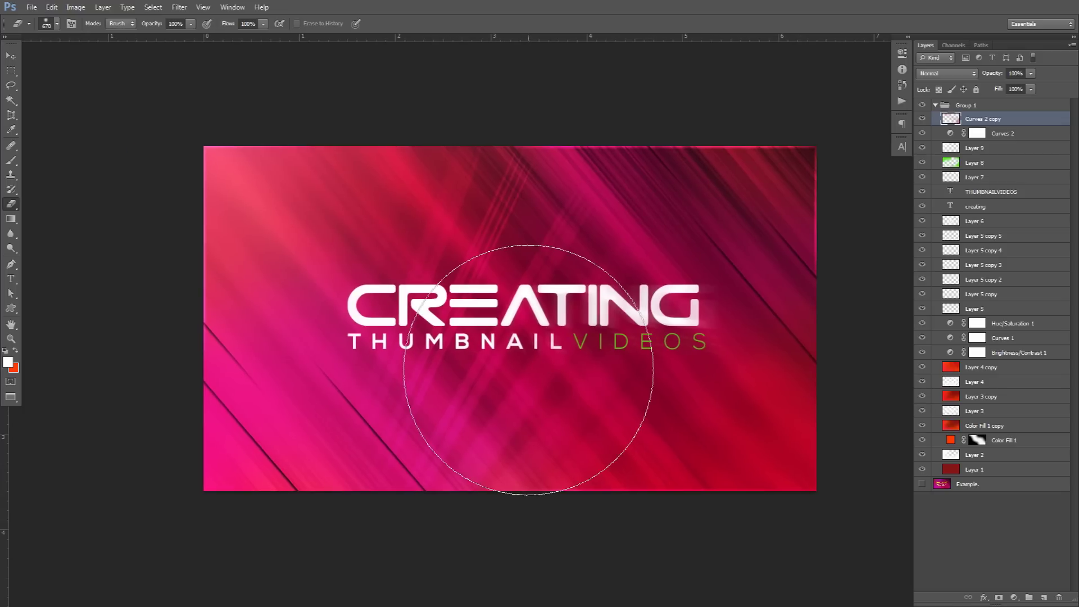